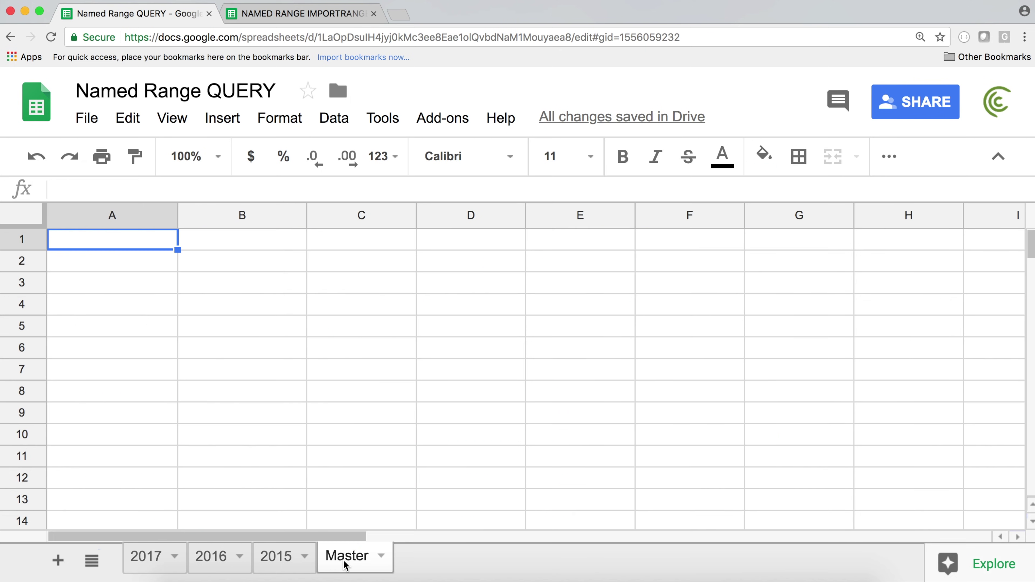
- In cell A1 of the Master sheet, sum the 2017 sheet's sales values using the absolute range '2017'!$E$2:$E$310
click(145, 555)
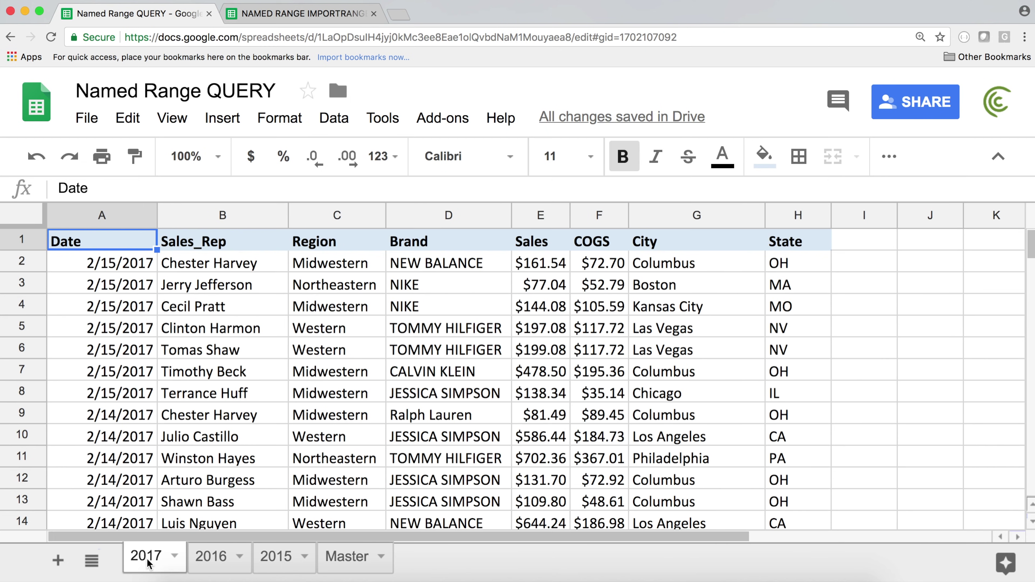
click(539, 214)
click(351, 564)
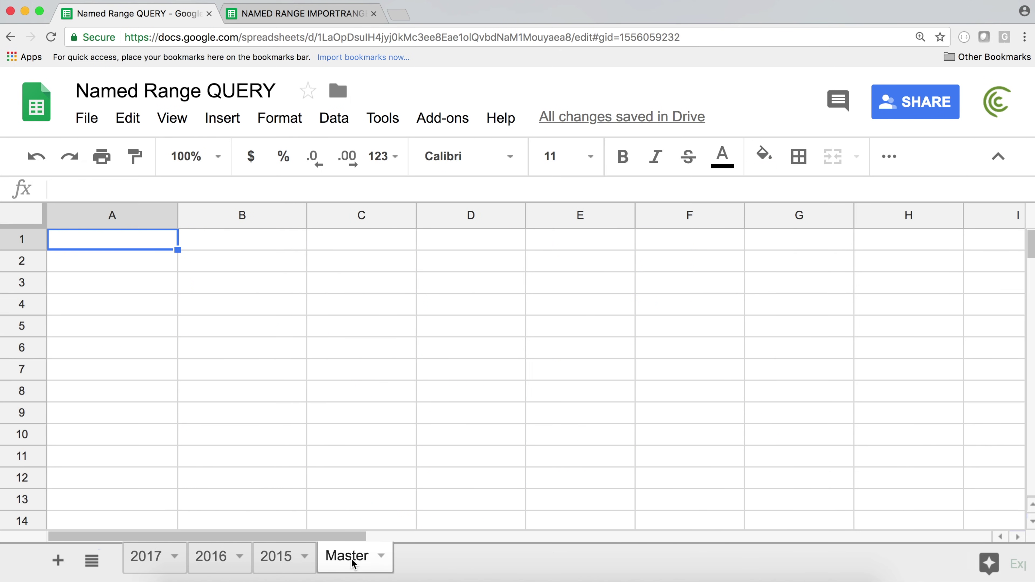
text(=)
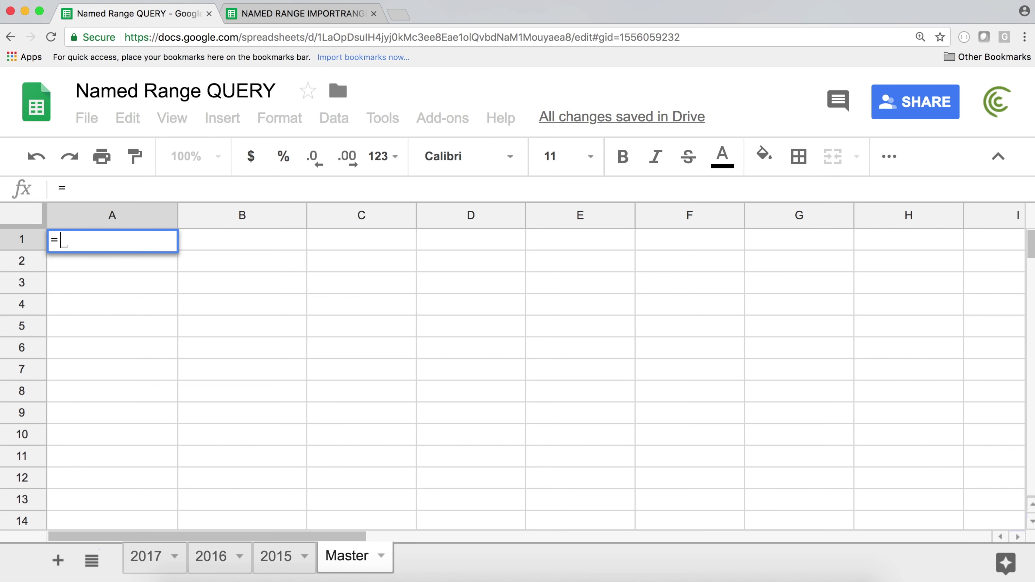
text(SUM()
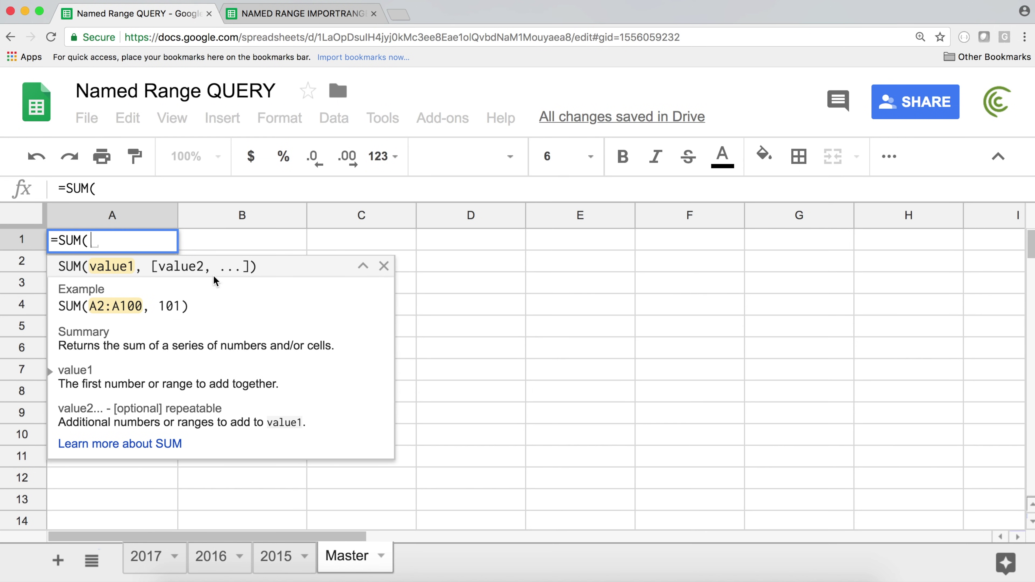
click(146, 559)
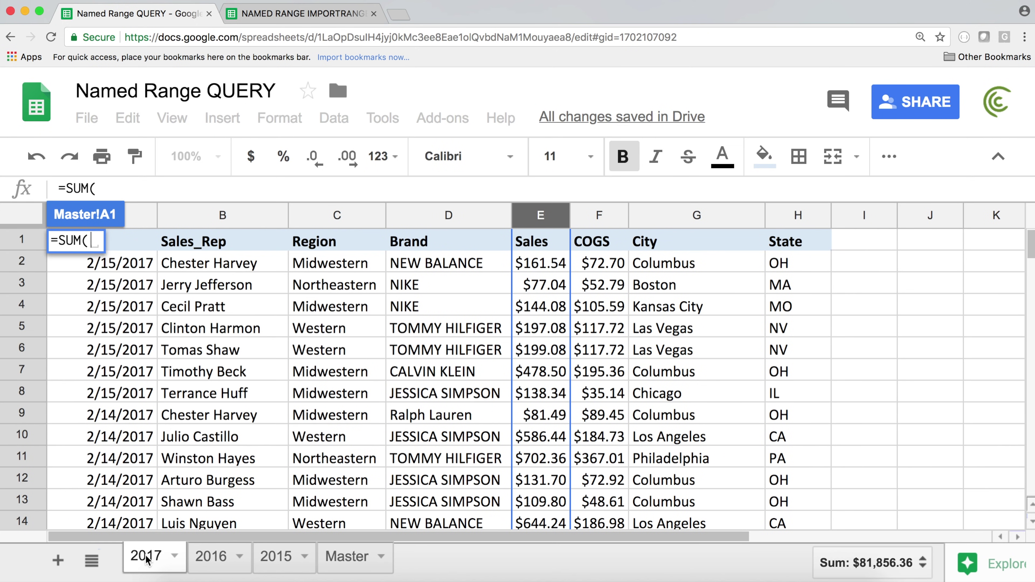
click(541, 264)
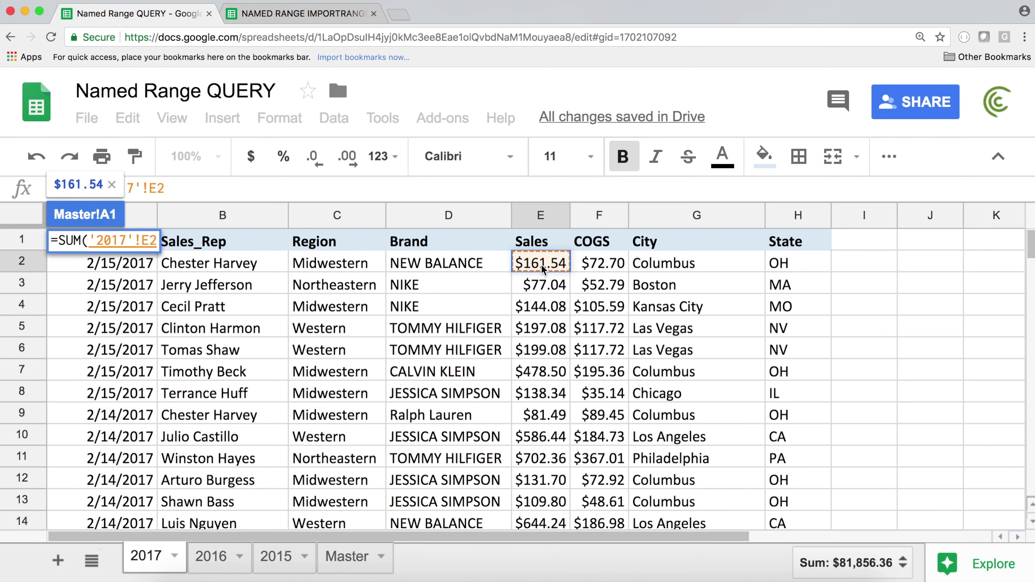
key(super+shift+Down)
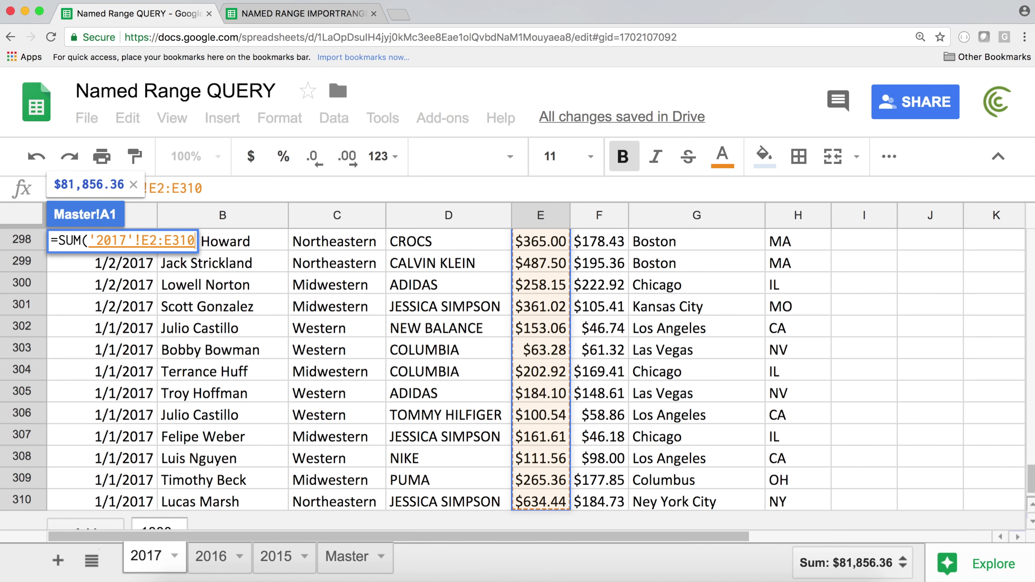
key(F4)
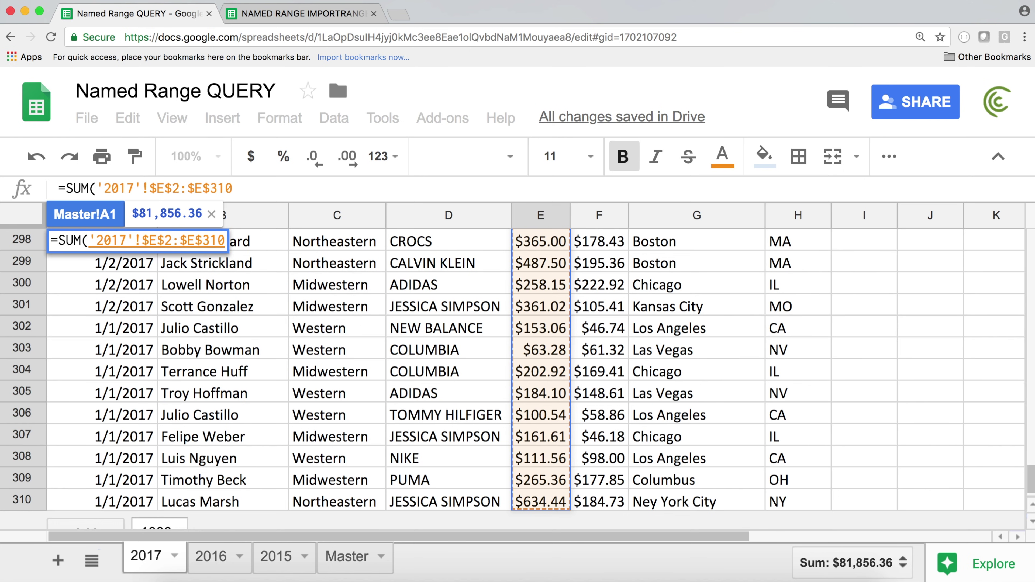
text())
key(Return)
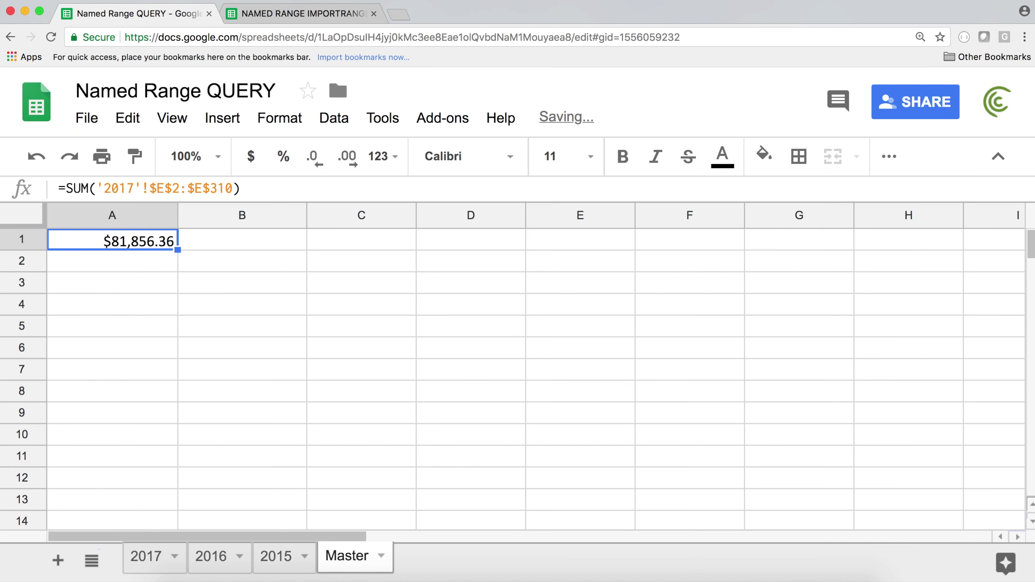
- Examine the range reference in the Master sheet's A1 formula and the data table it draws from on the 2017 sheet
triple_click(139, 246)
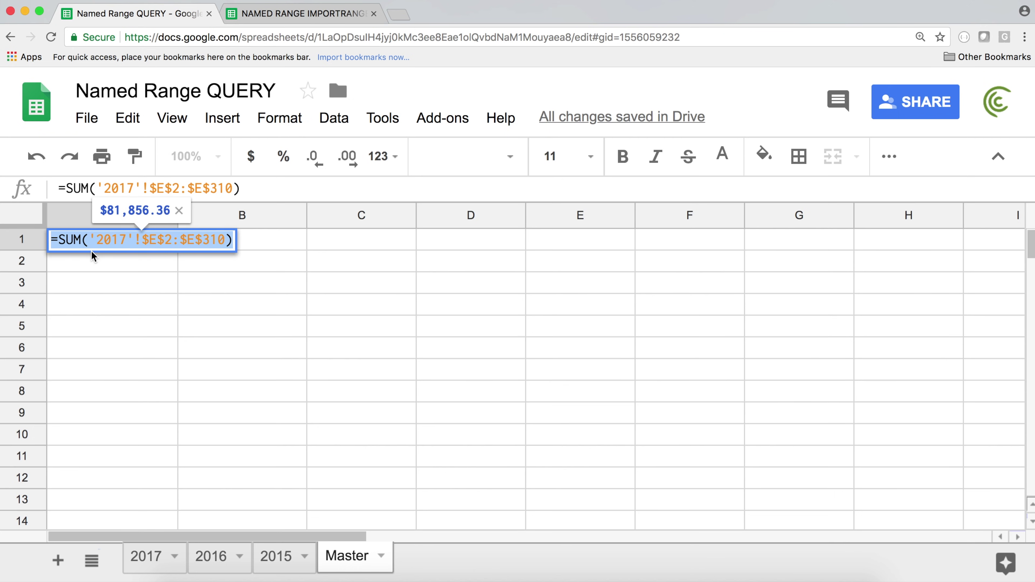
key(Escape)
click(147, 557)
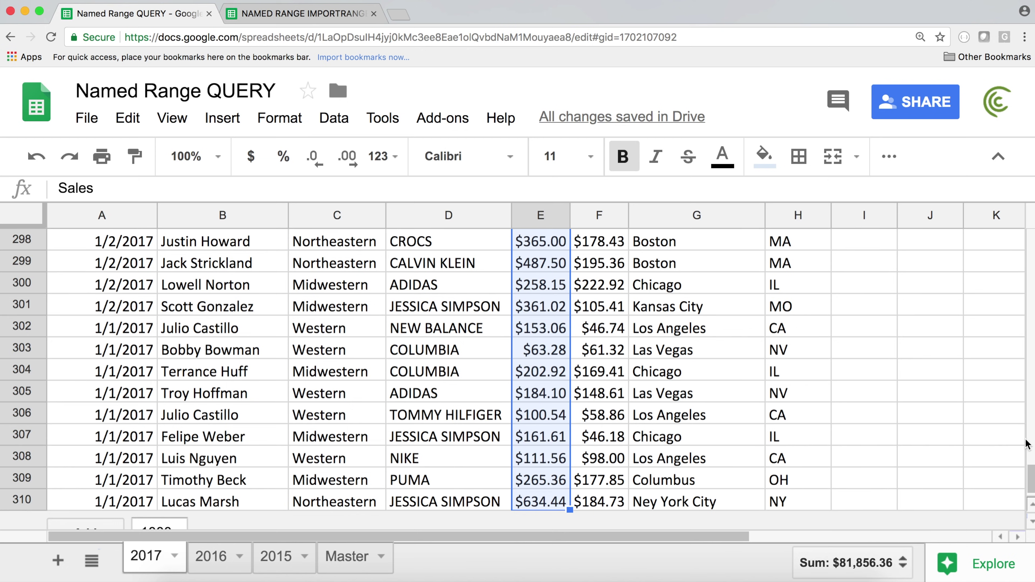
drag(1031, 478, 1029, 218)
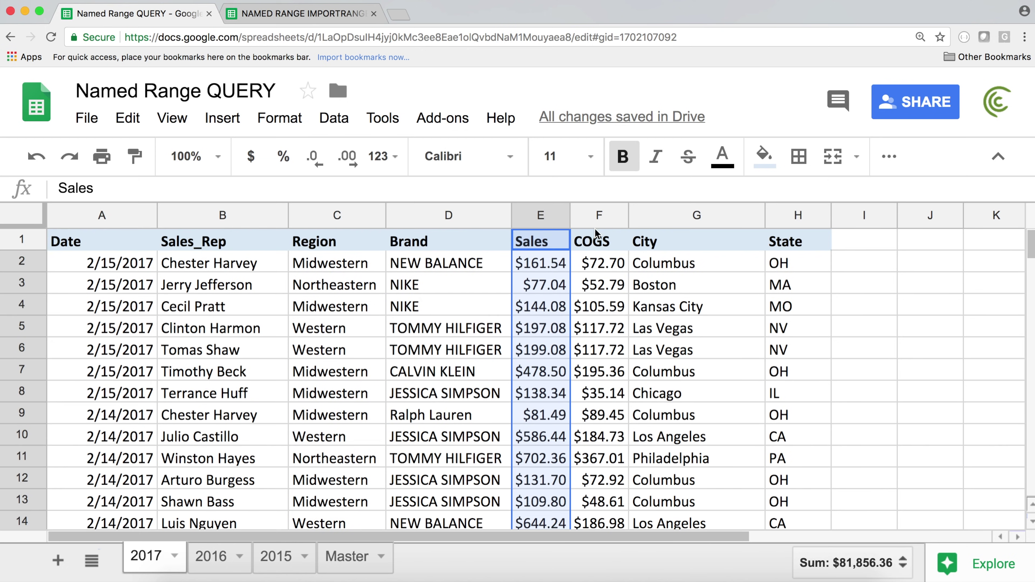
drag(102, 244, 835, 418)
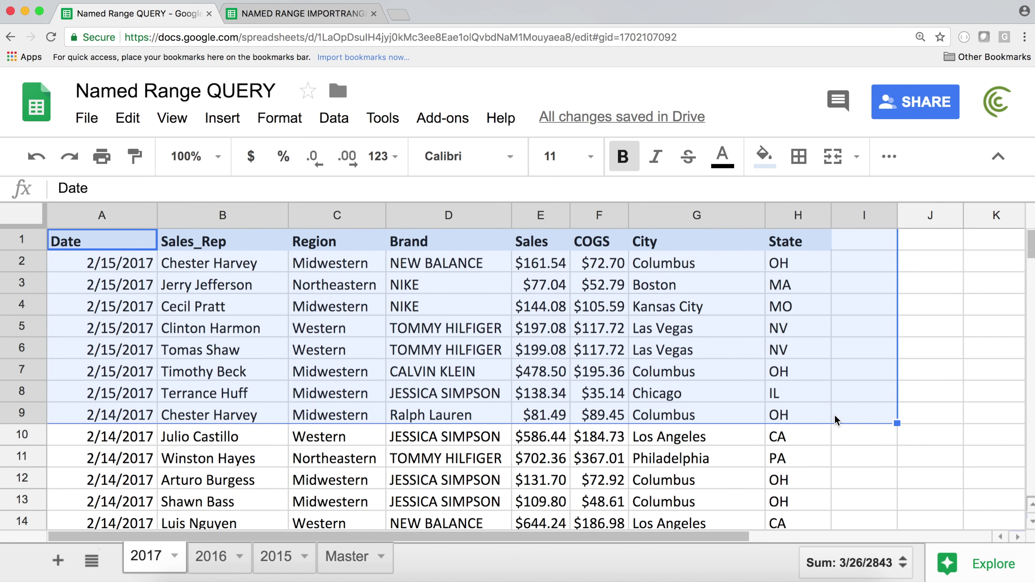
click(806, 436)
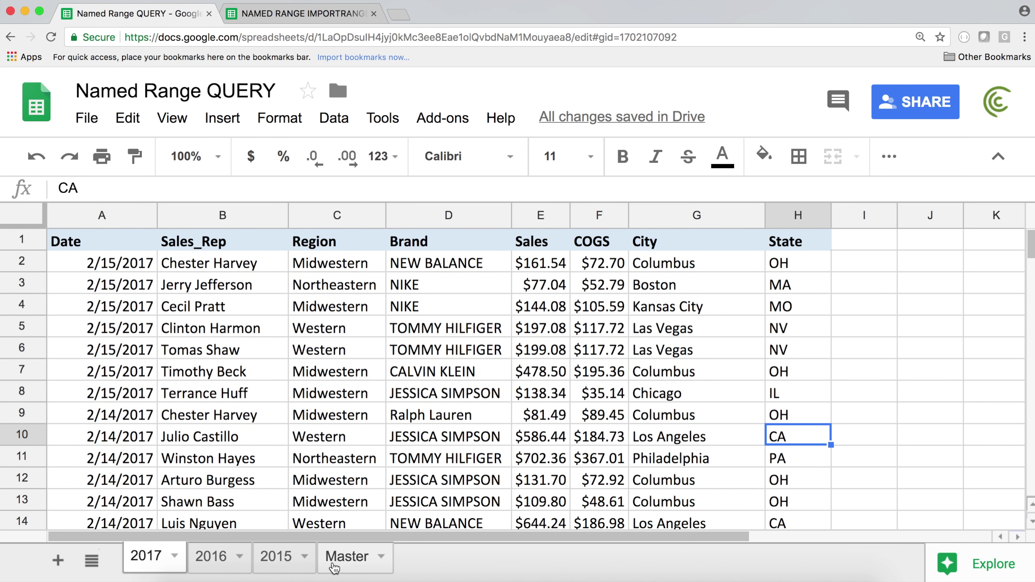
click(349, 561)
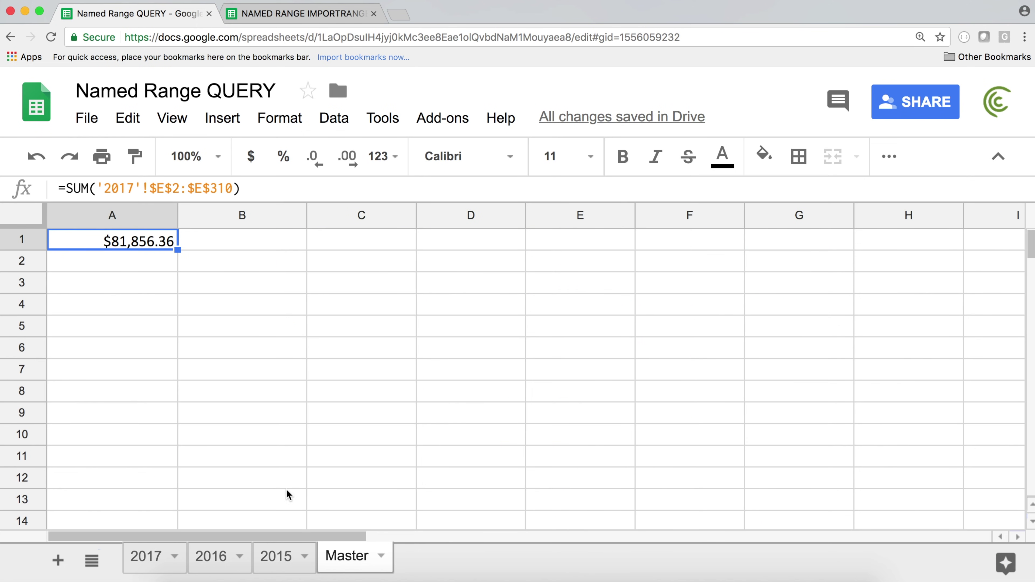
double_click(150, 249)
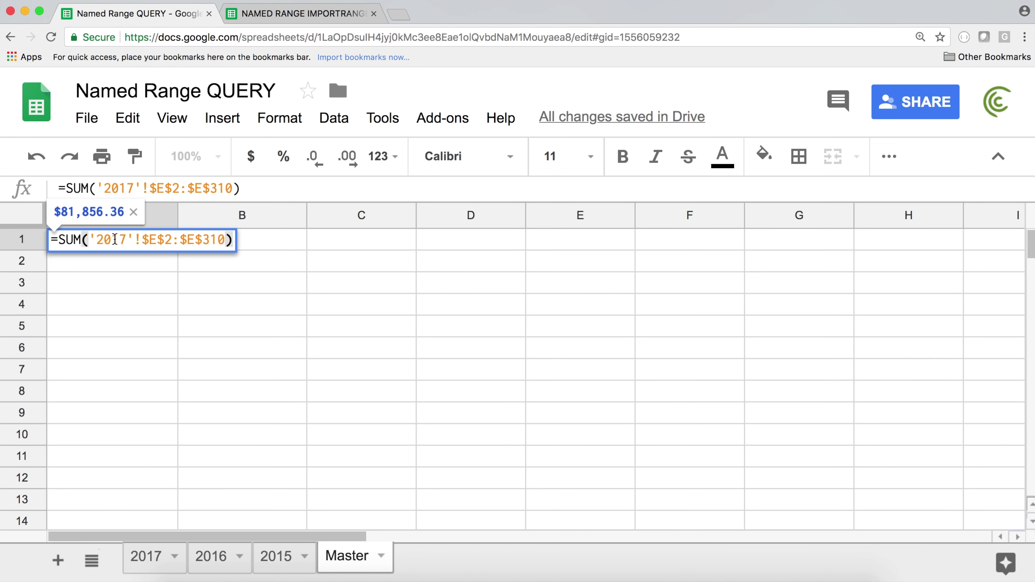
drag(98, 240, 222, 244)
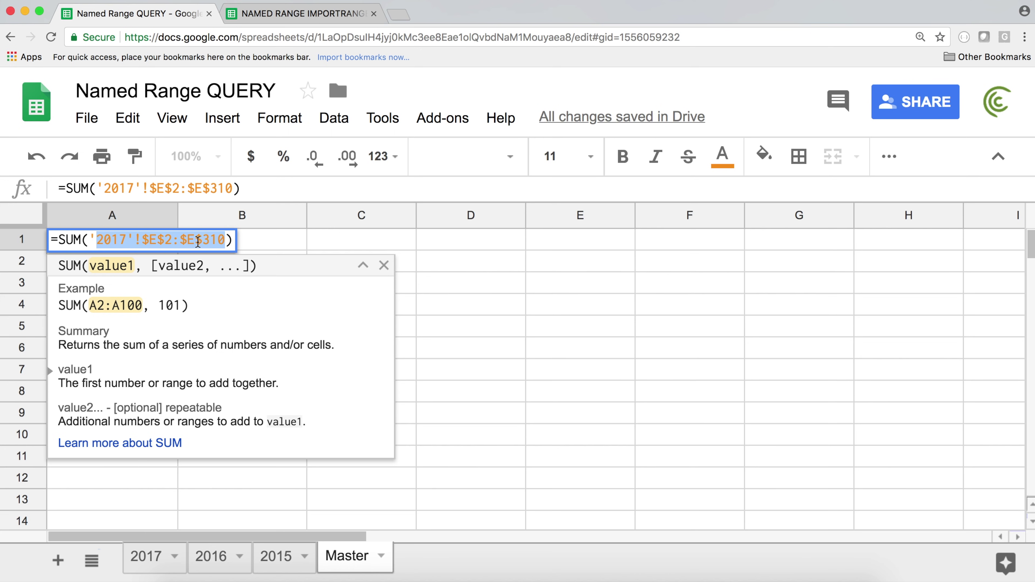
key(Escape)
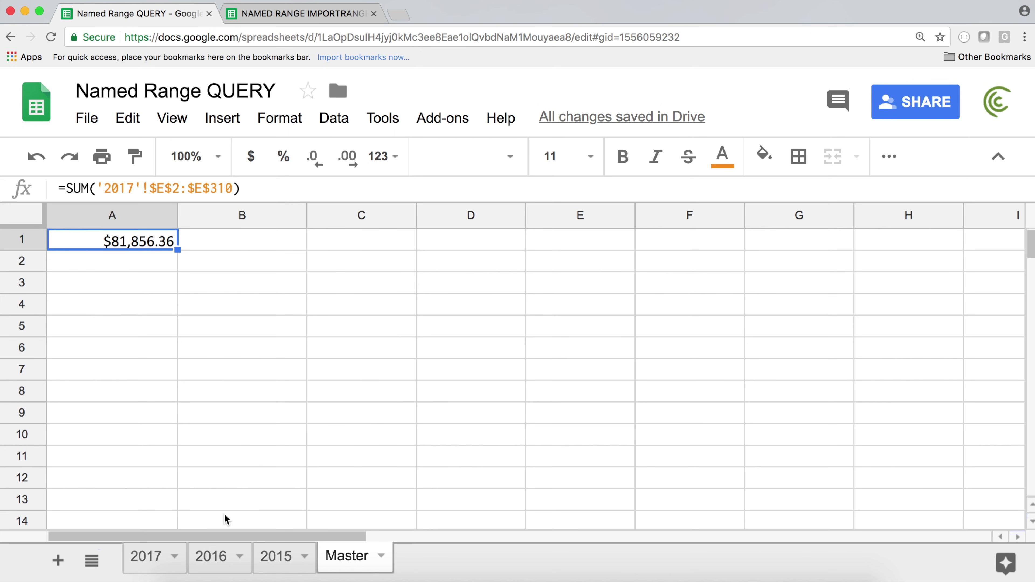
- Select the sales values E2:E310 on the 2017 sheet and start defining a named range for them
click(148, 556)
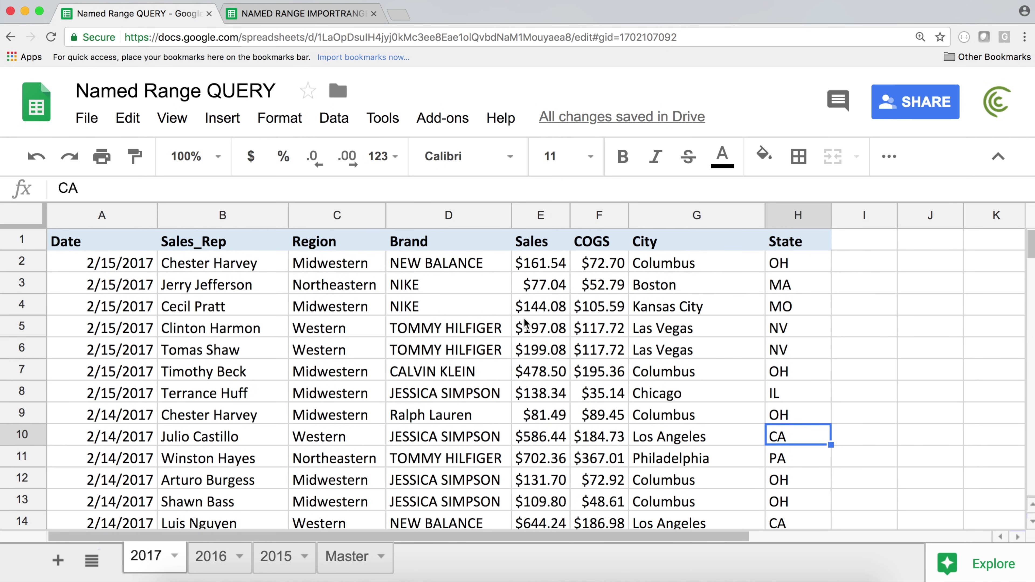
click(536, 266)
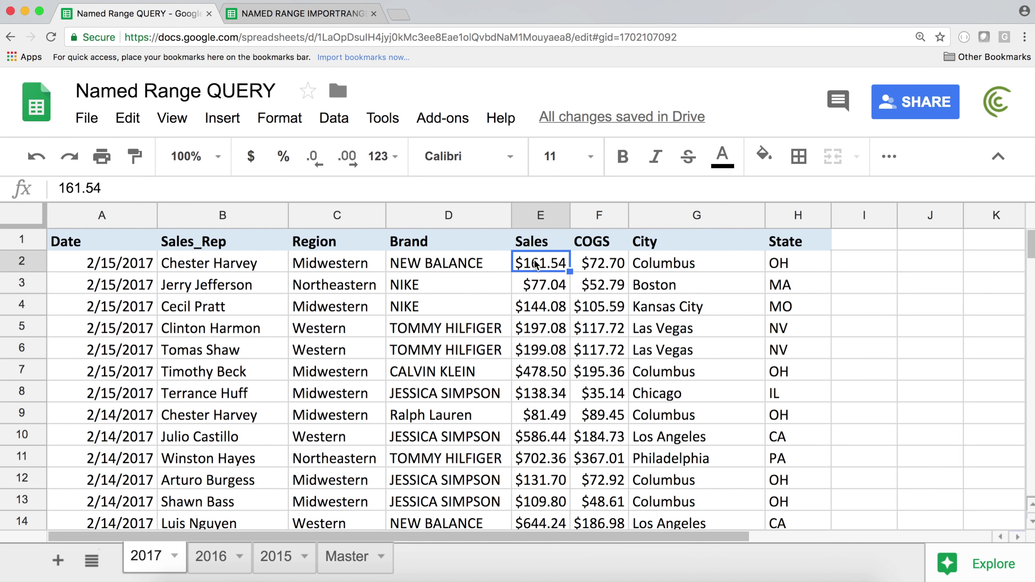
key(ctrl+shift+Down)
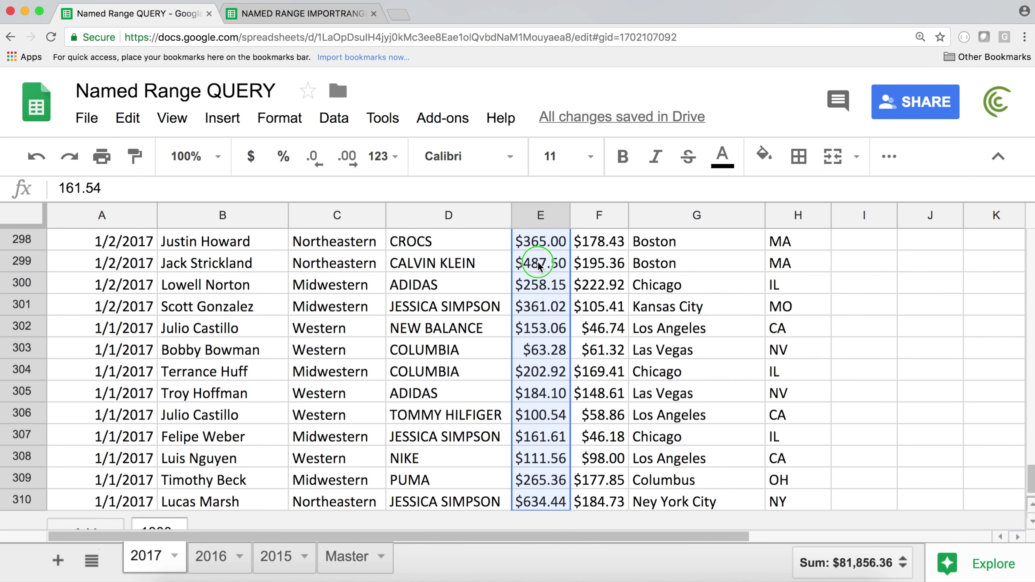
right_click(538, 266)
mouse_move(653, 363)
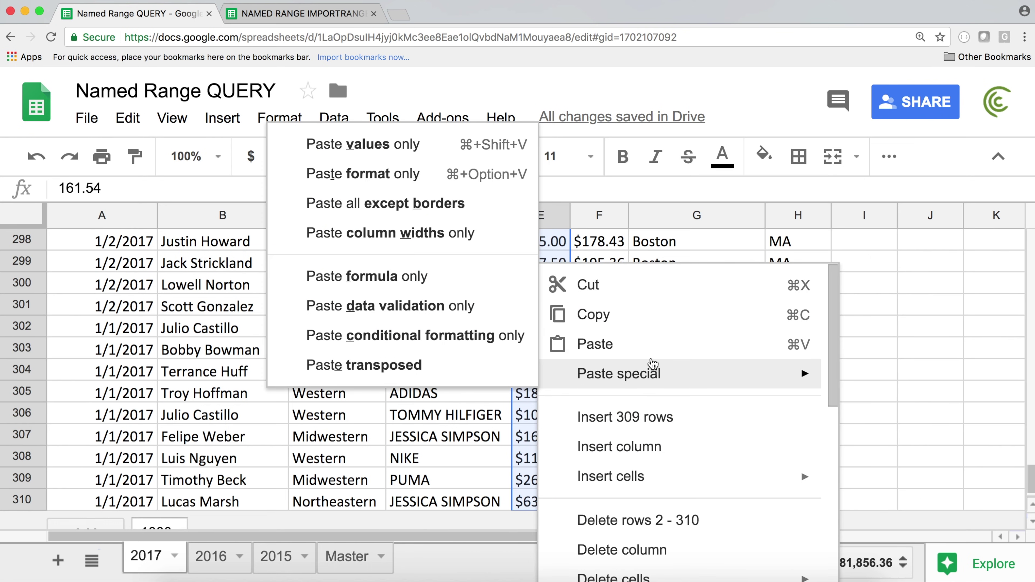
drag(833, 328, 842, 435)
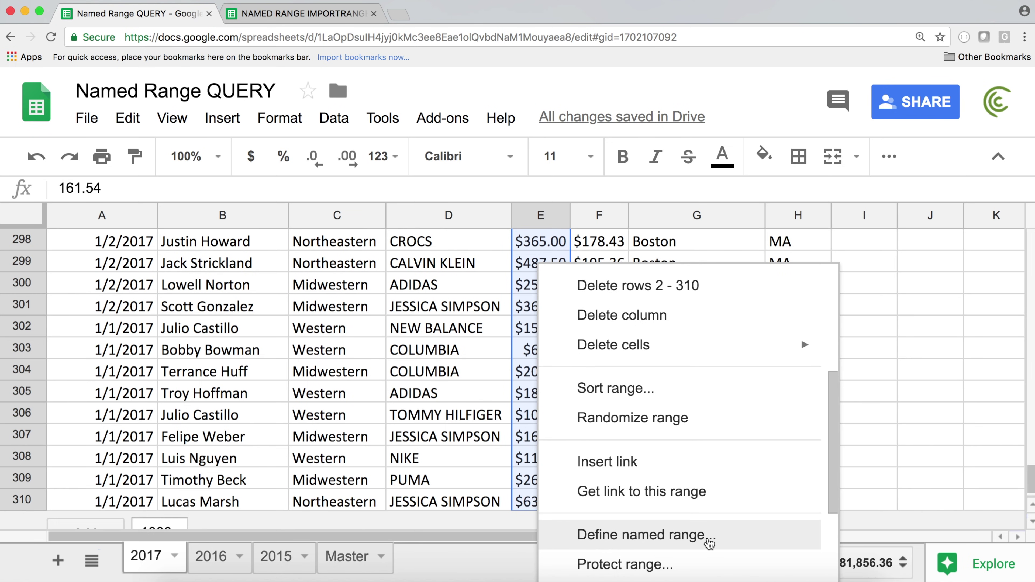
scroll(684, 538, down, 3)
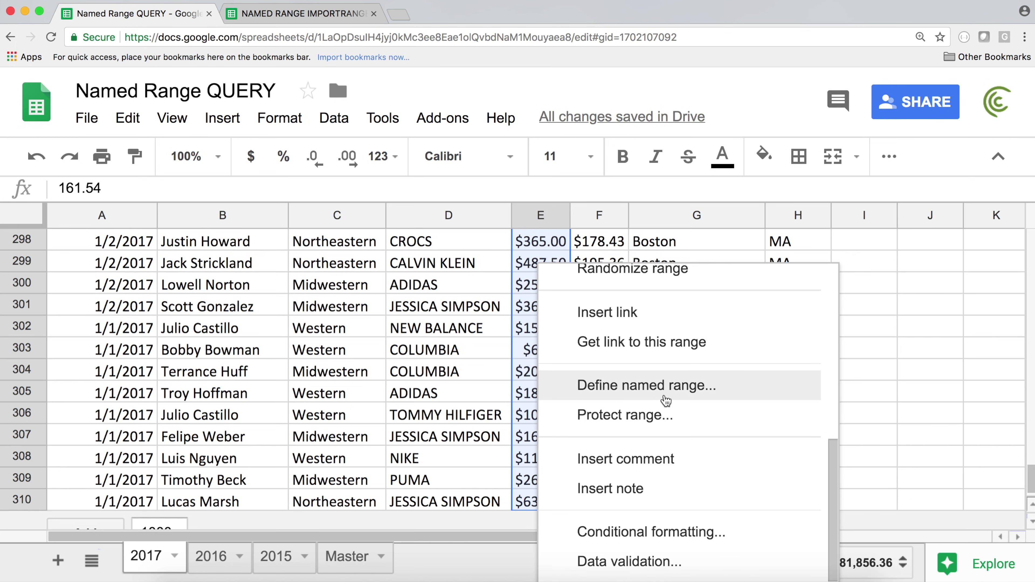
click(657, 394)
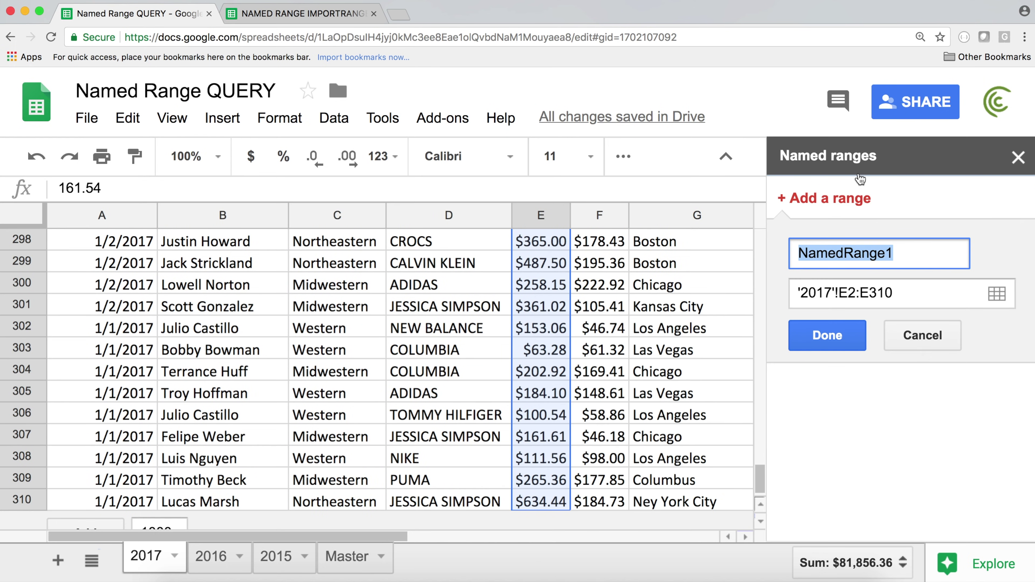
- Name the range SalesNumbers and save it
click(902, 252)
drag(906, 252, 762, 251)
key(BackSpace)
text(salesNumbers)
drag(804, 253, 797, 253)
text(A)
key(BackSpace)
text(S)
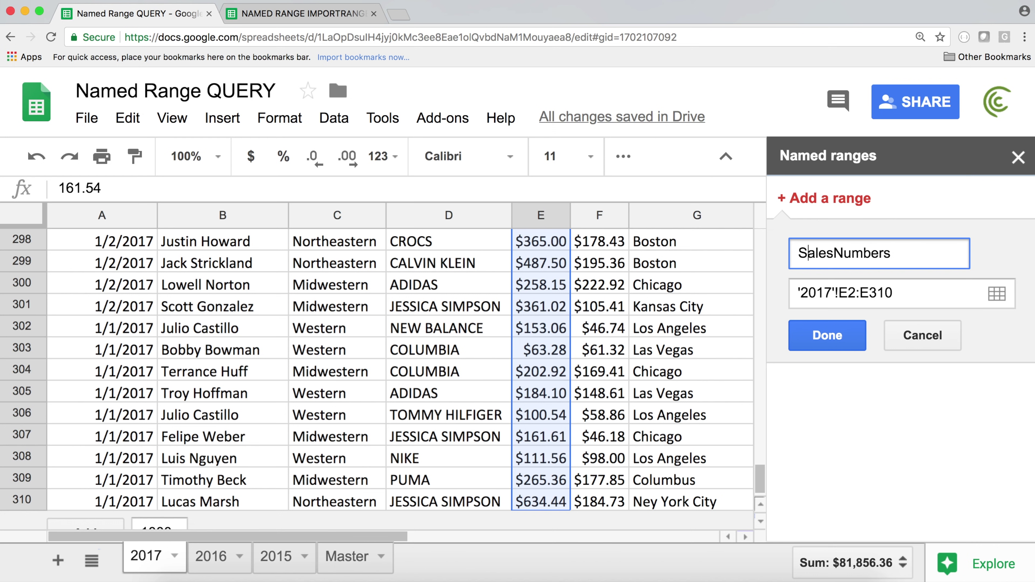
click(833, 336)
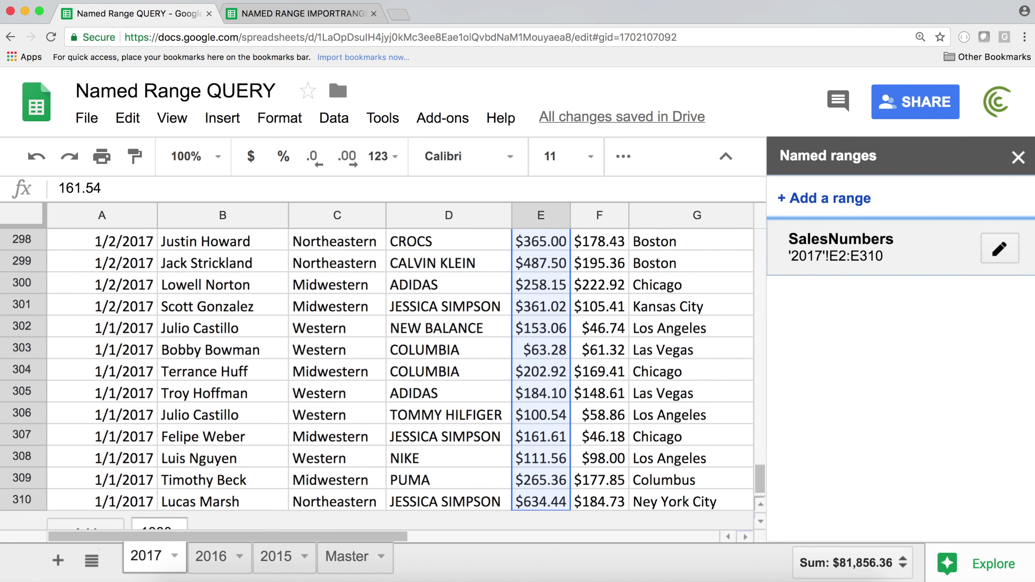
- Replace the cell reference in the Master sheet's A1 formula with the named range, giving =SUM(SalesNumbers), and reopen the formula for review
click(347, 555)
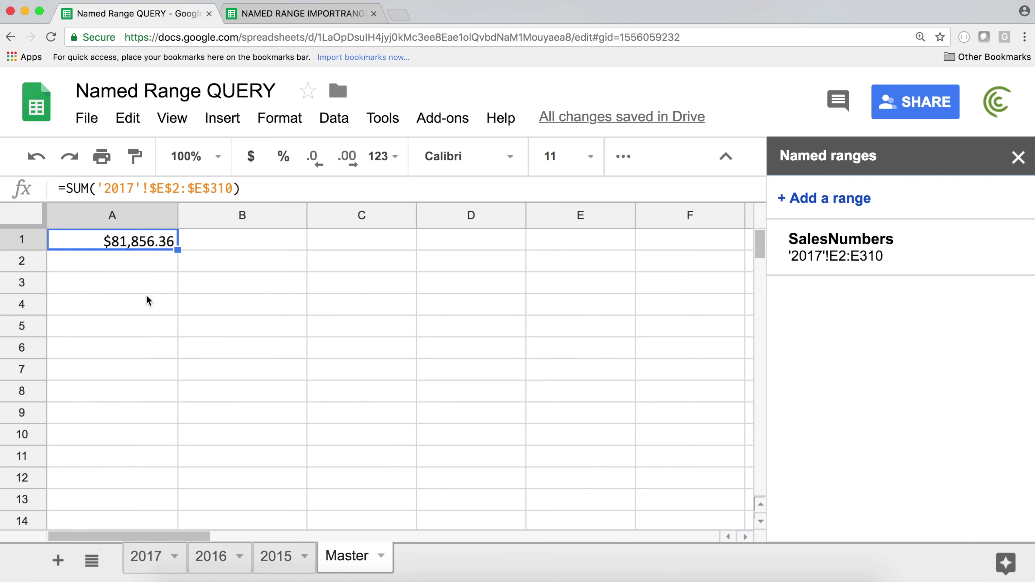
double_click(132, 244)
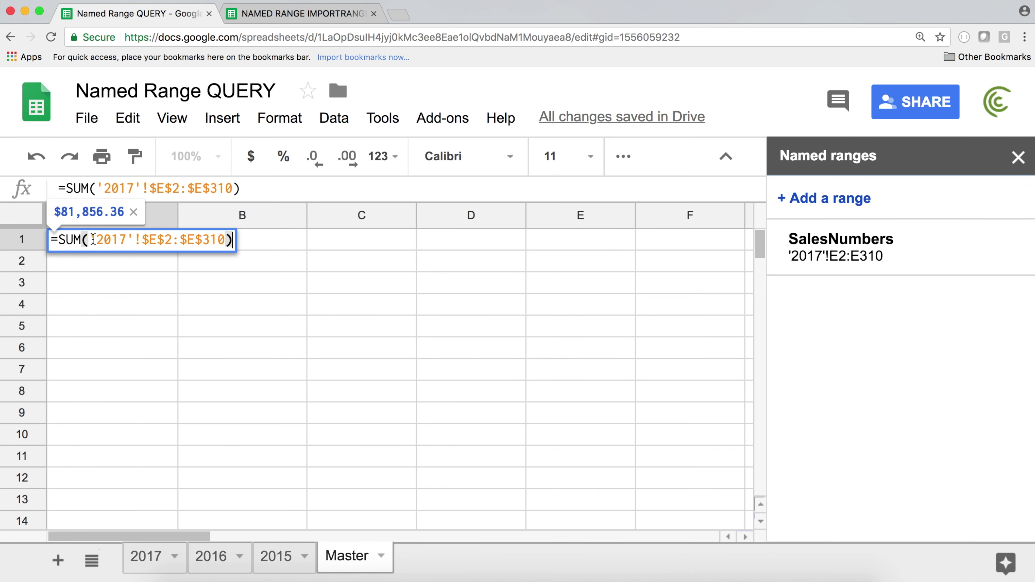
drag(97, 240, 373, 246)
key(BackSpace)
key(BackSpace)
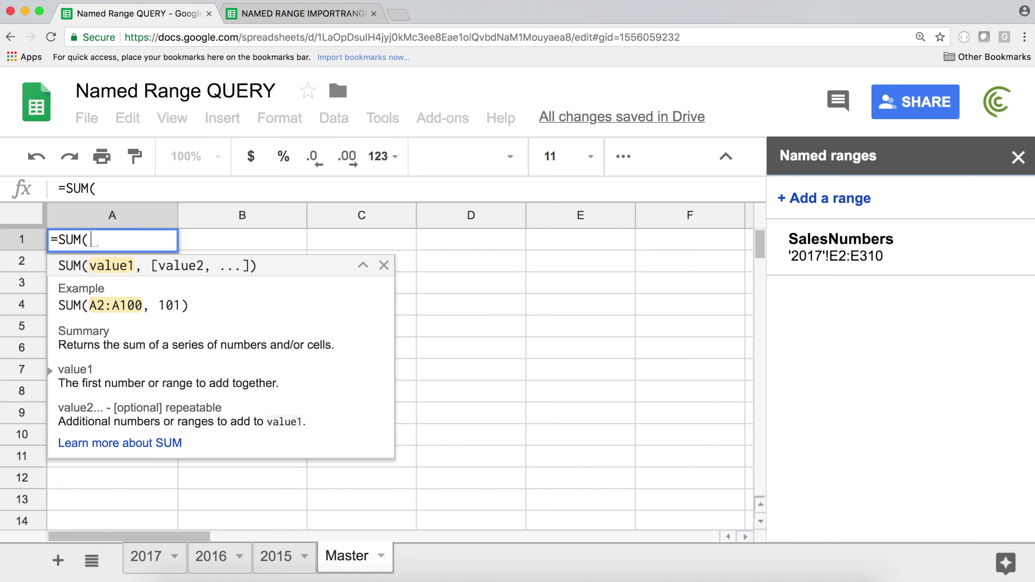
text(Sale)
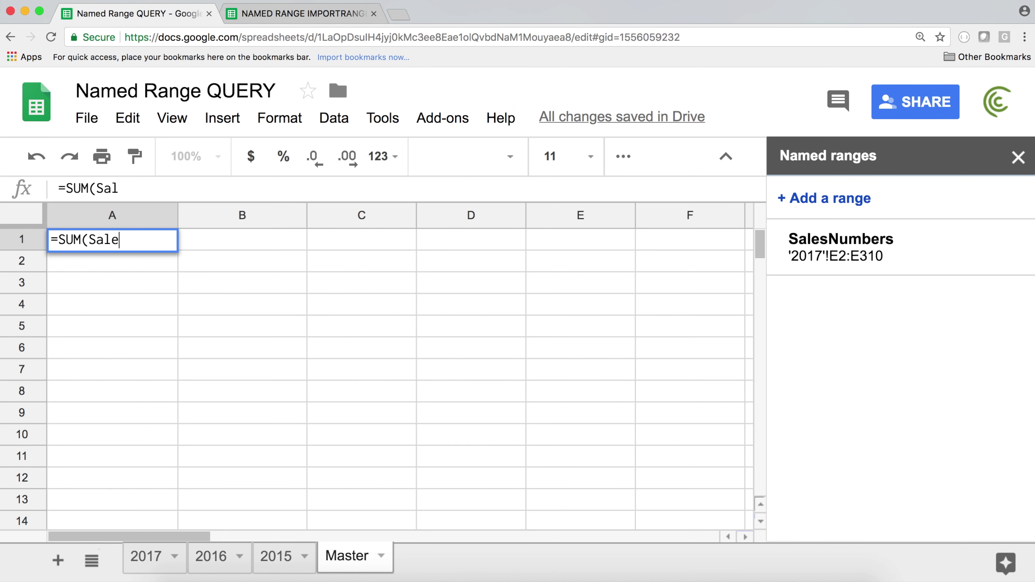
text(sNumbers)
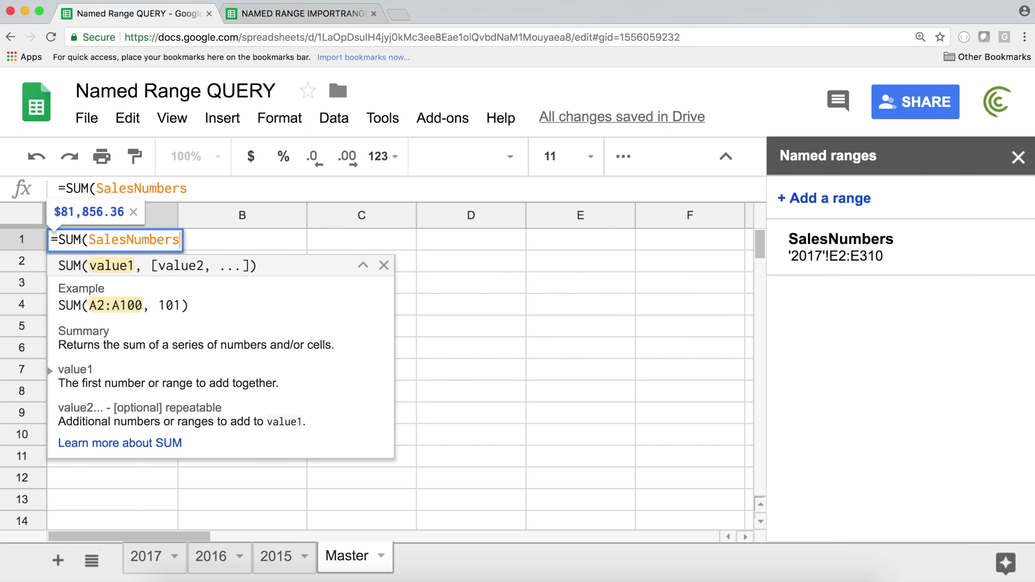
text())
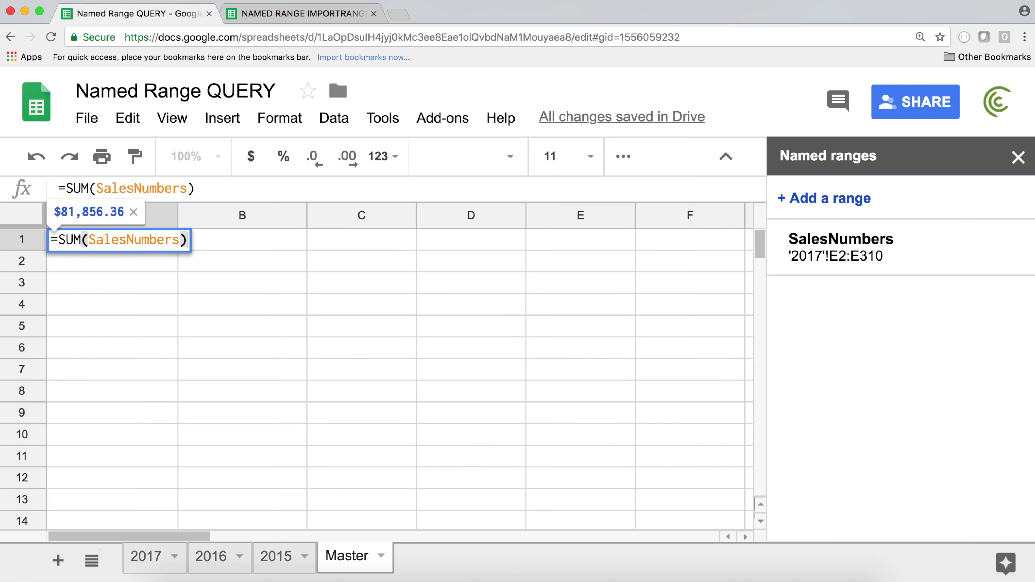
key(Return)
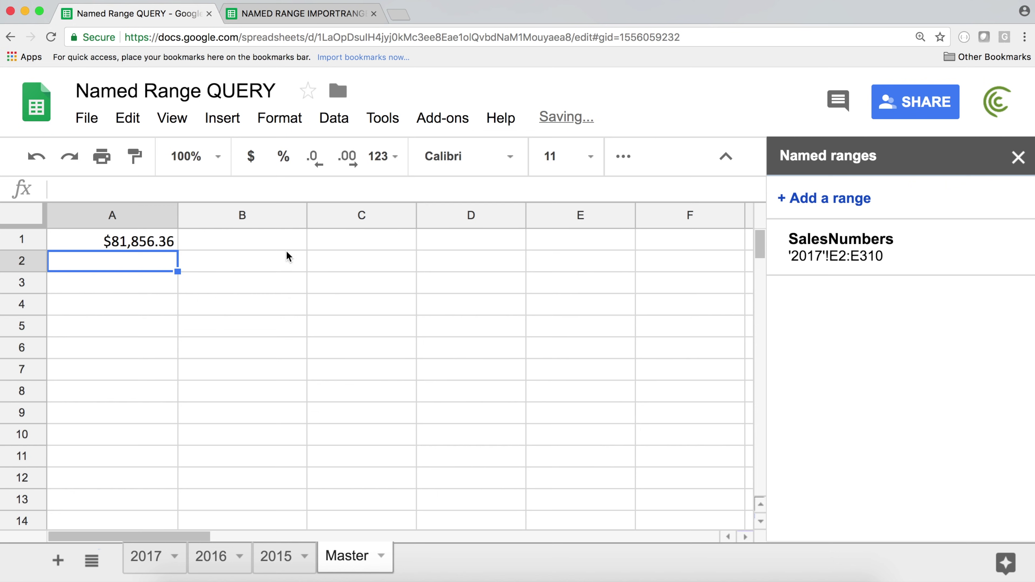
double_click(88, 247)
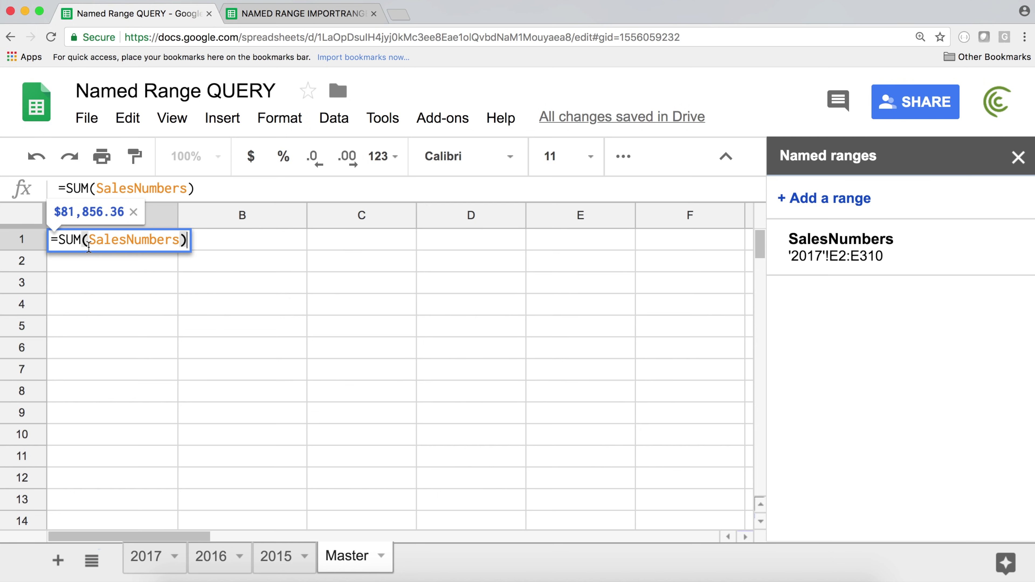
- Check the SalesNumbers reference in the Master sheet's A1 formula, and clear the cell
drag(90, 243, 179, 244)
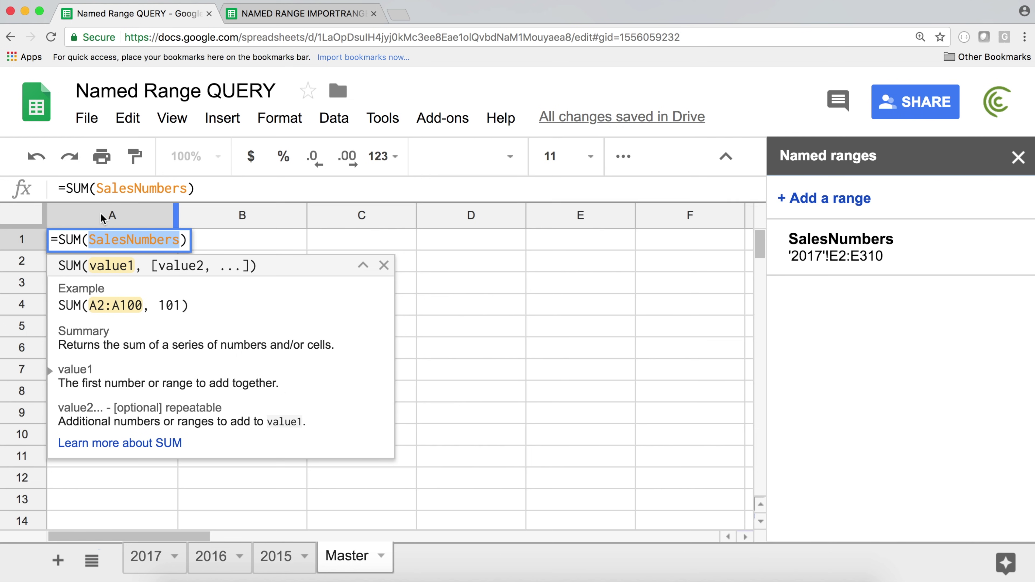
key(Return)
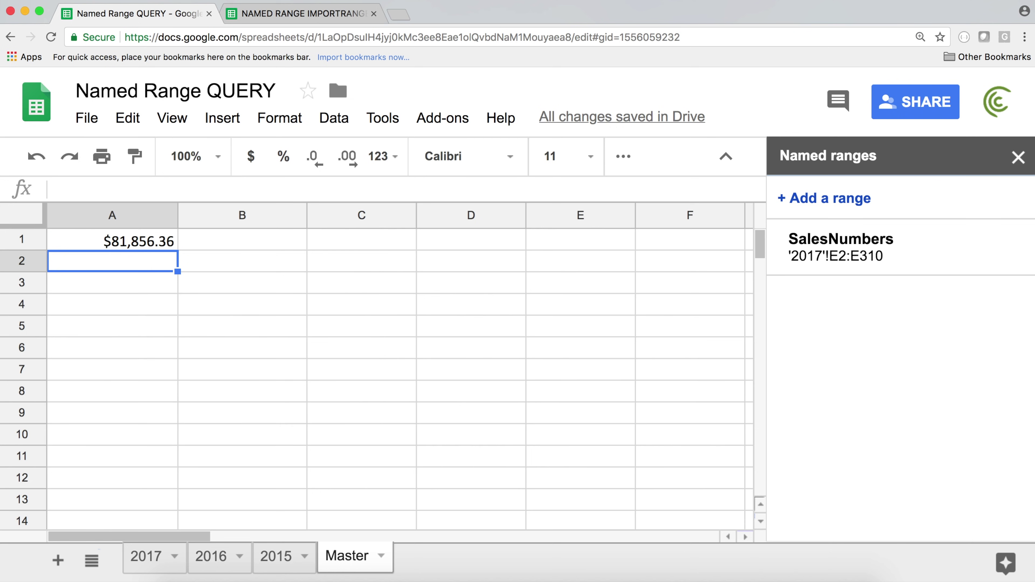
click(109, 242)
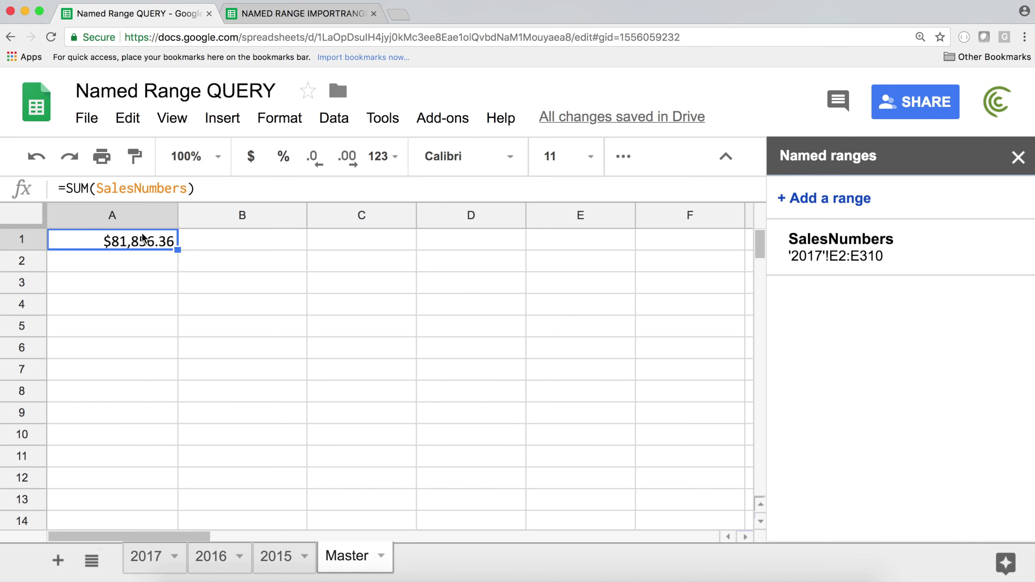
double_click(133, 248)
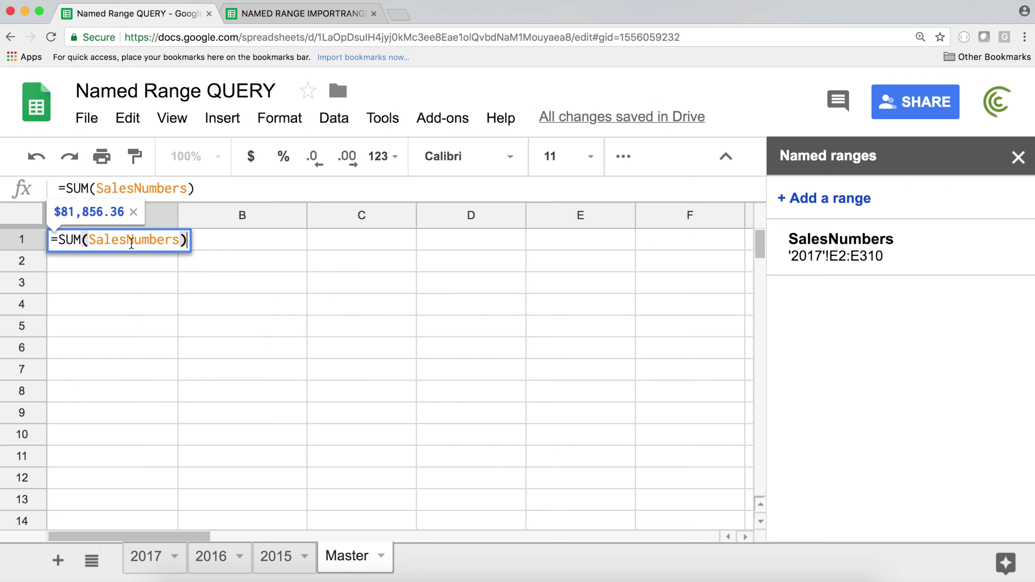
key(Return)
click(130, 240)
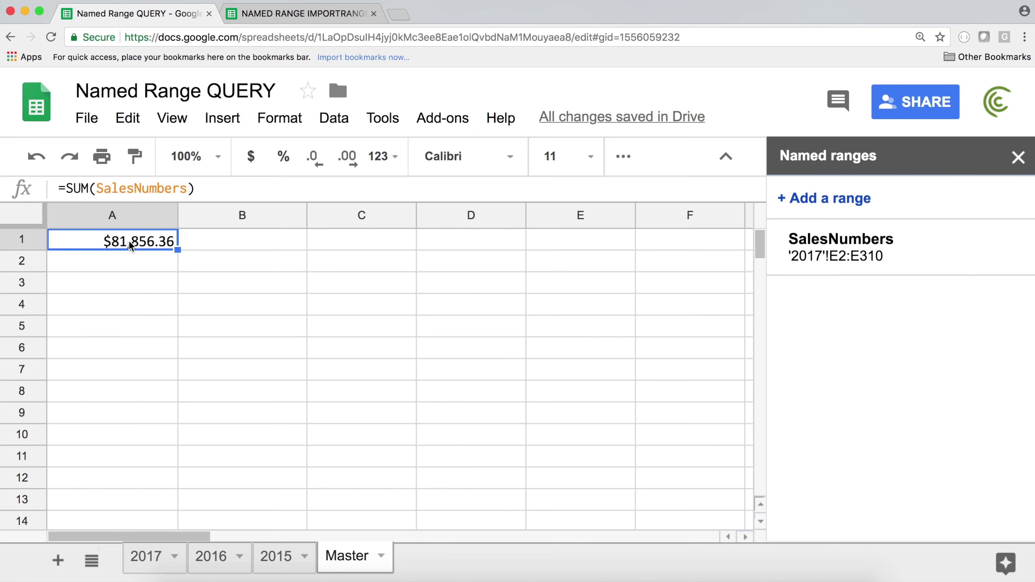
key(Delete)
- Remove the SalesNumbers named range from the spreadsheet and close the list of named ranges
mouse_move(912, 263)
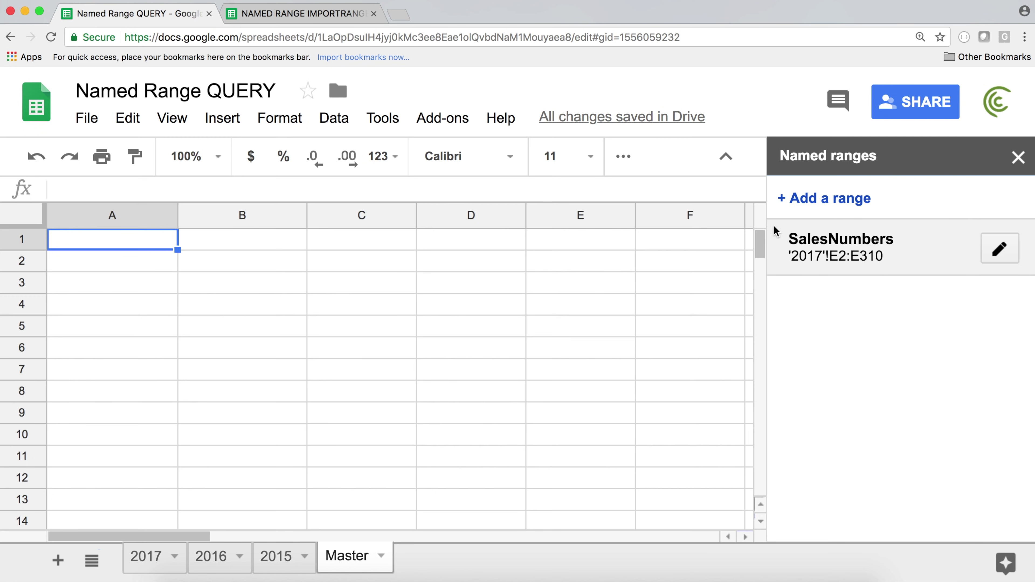
click(1012, 167)
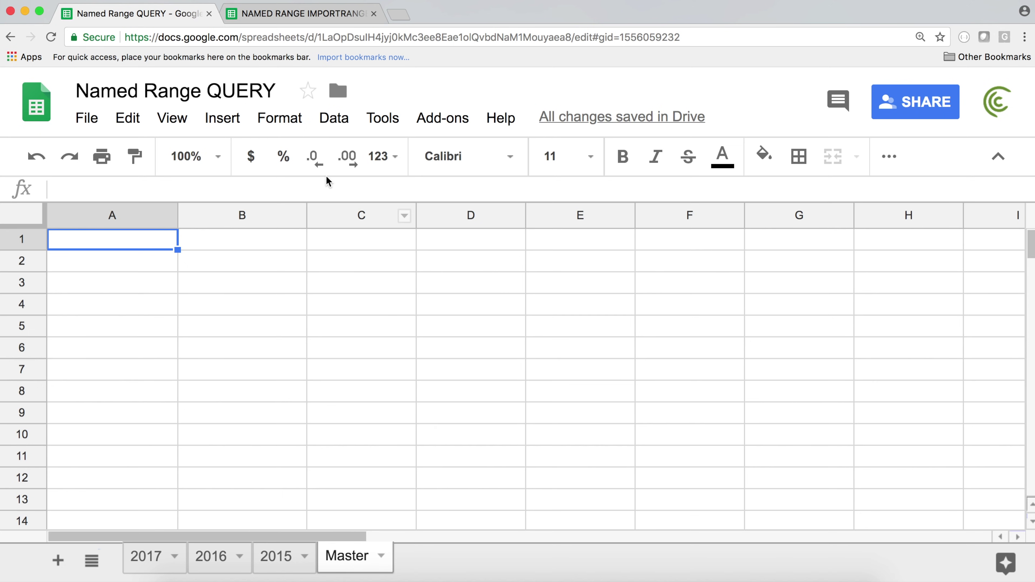
click(331, 129)
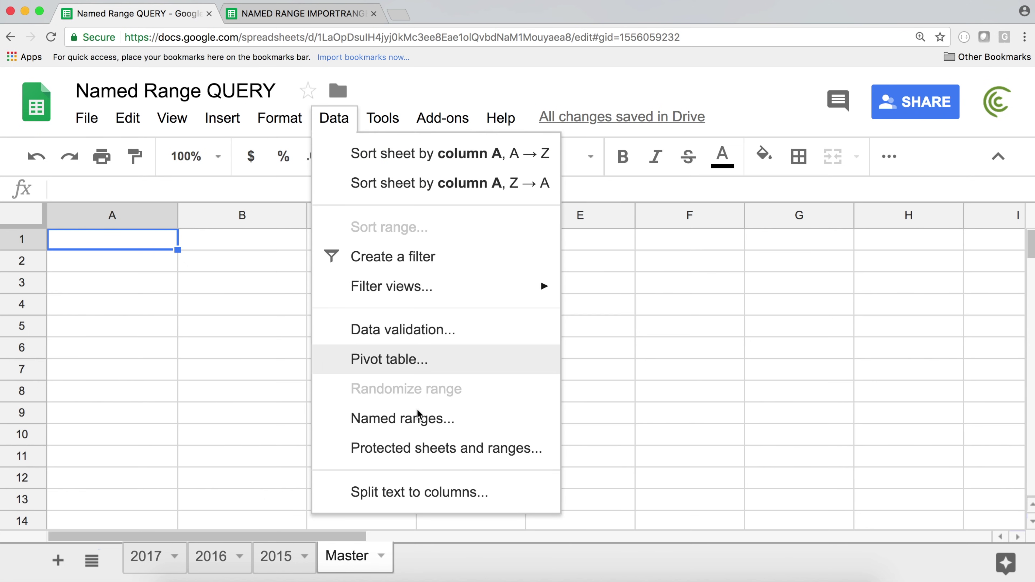
click(419, 428)
mouse_move(844, 260)
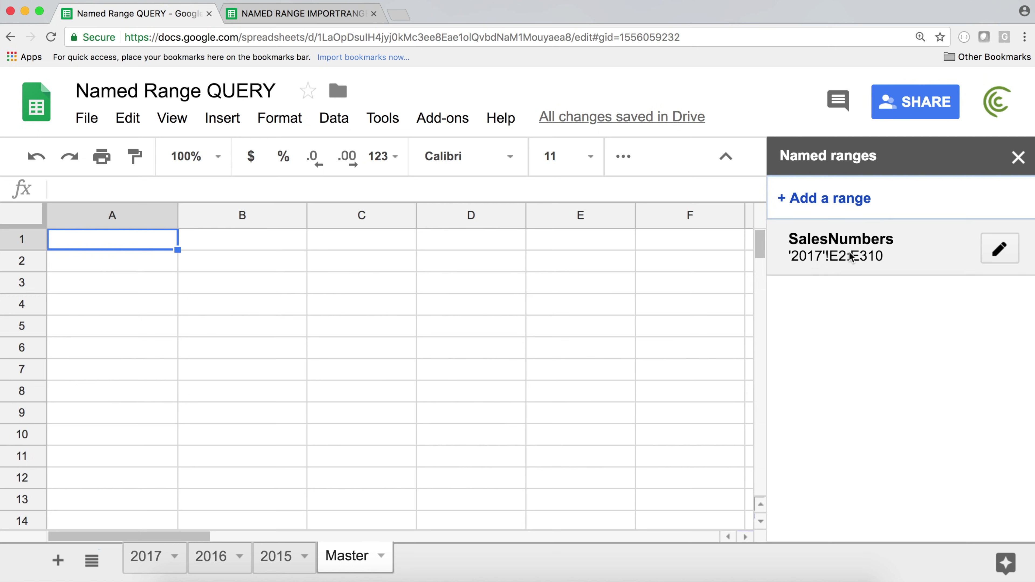
click(999, 249)
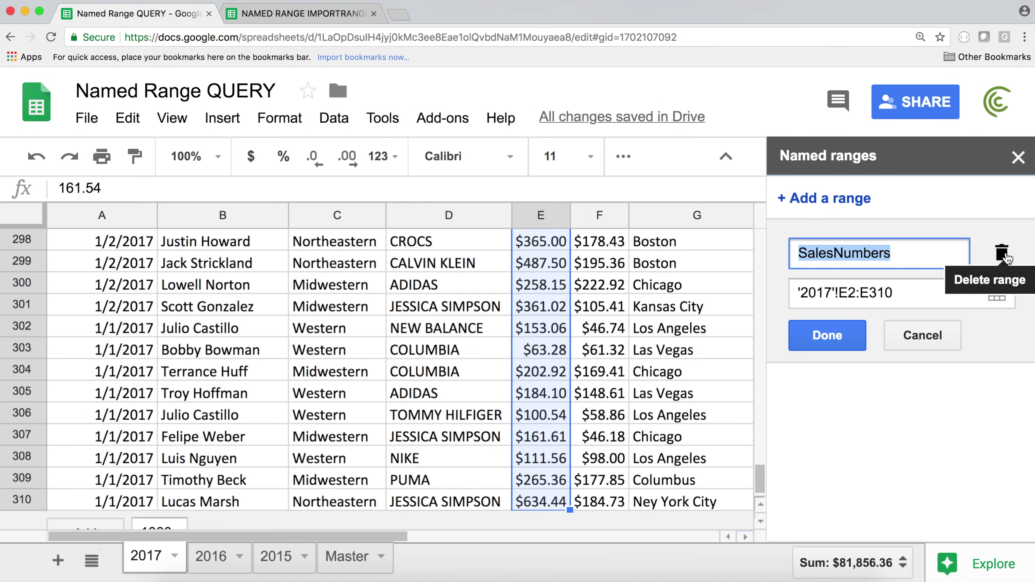
click(1003, 256)
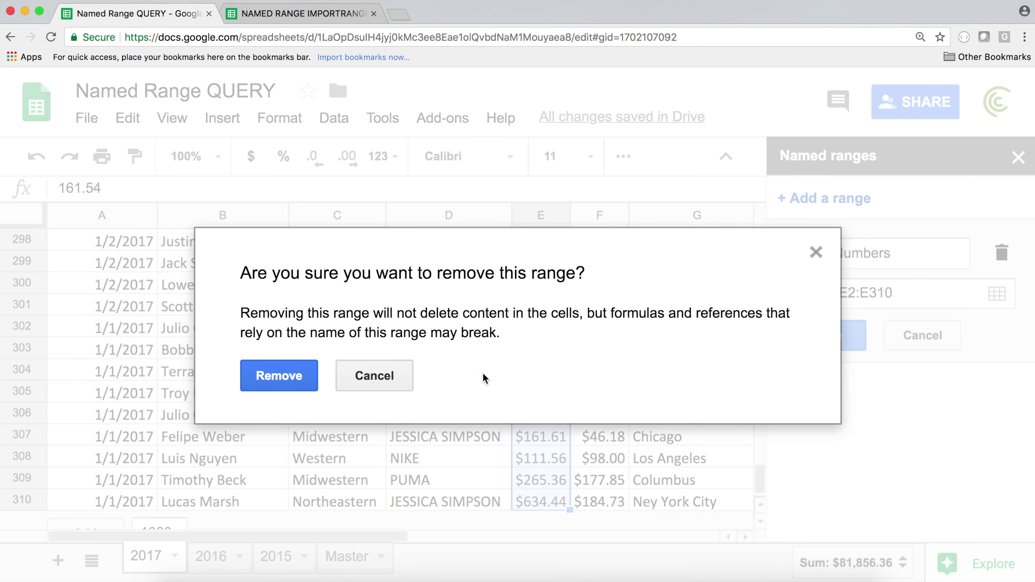
click(296, 388)
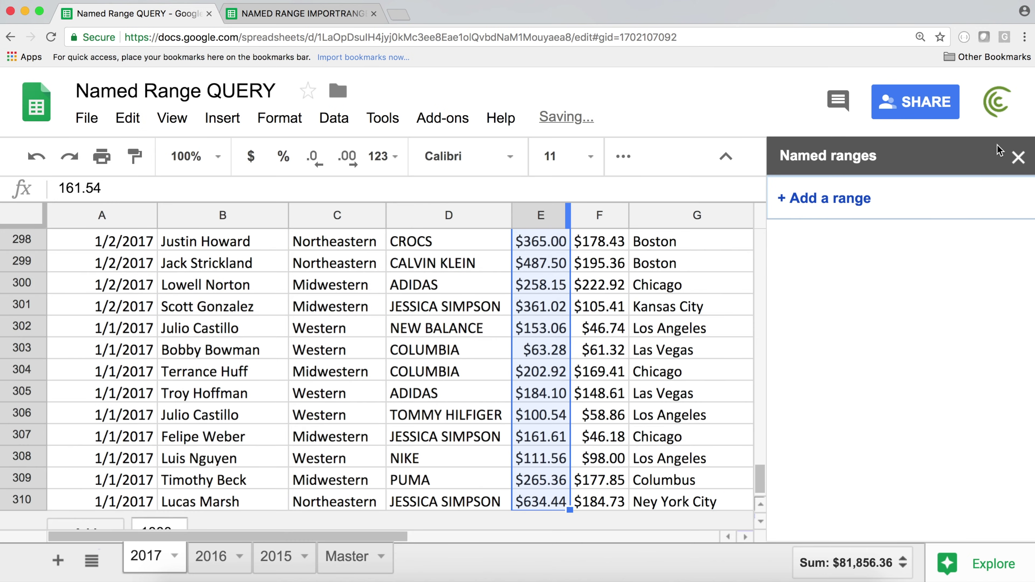
click(1017, 158)
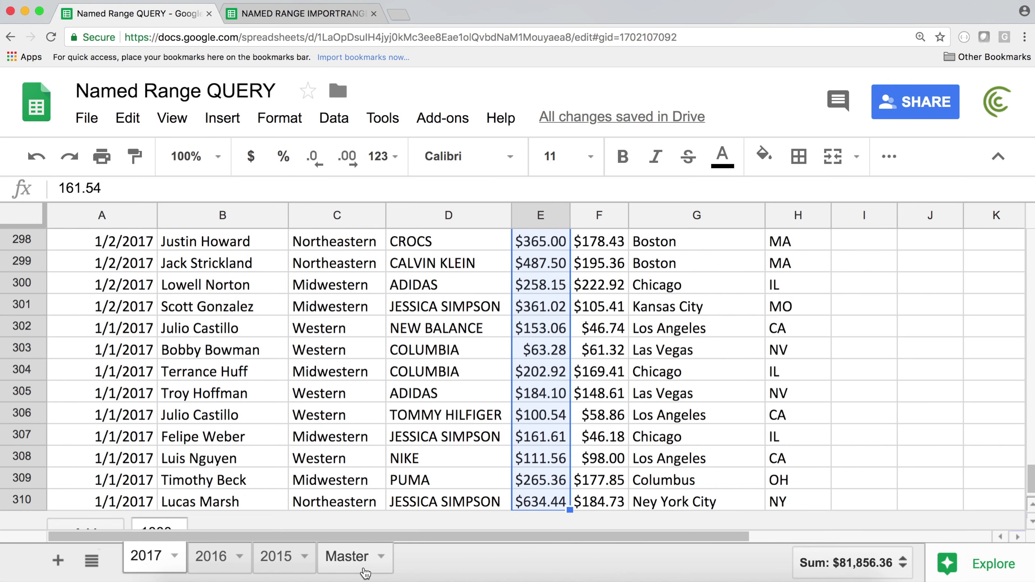
- Look through the data tables on the 2017, 2016 and 2015 sheets, and return to the Master sheet
click(444, 305)
drag(1031, 482, 1029, 200)
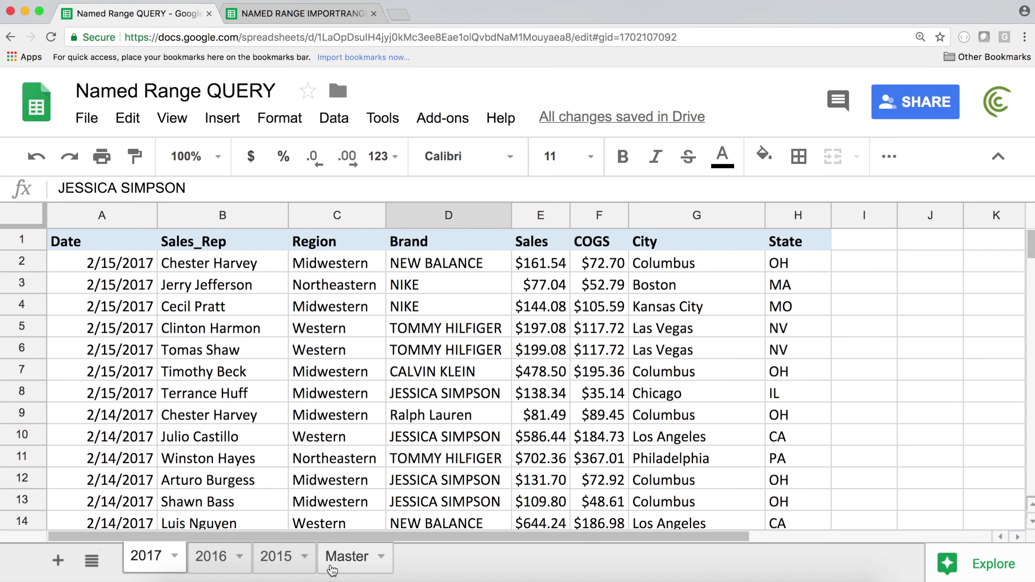
click(210, 558)
click(281, 562)
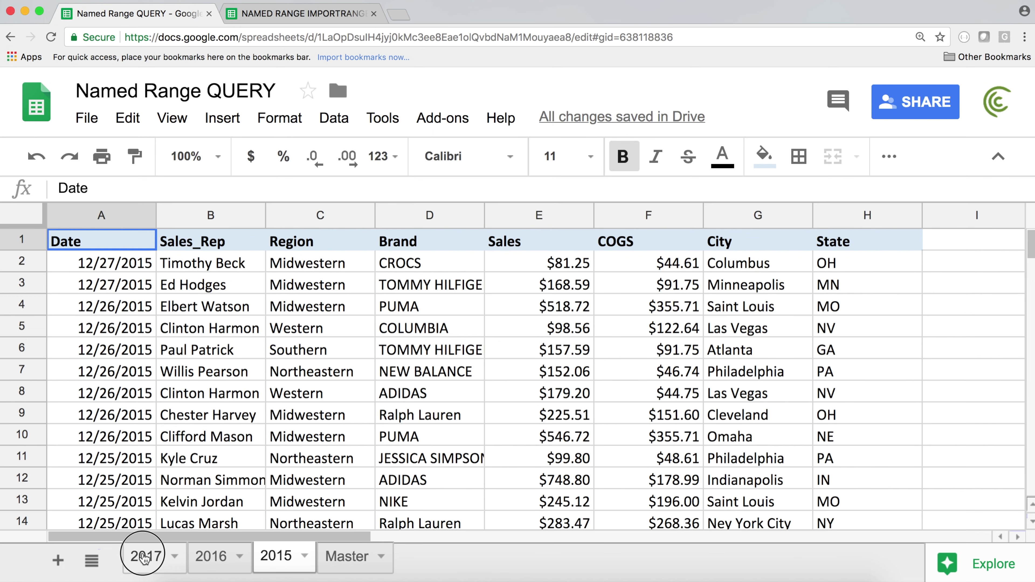
click(145, 557)
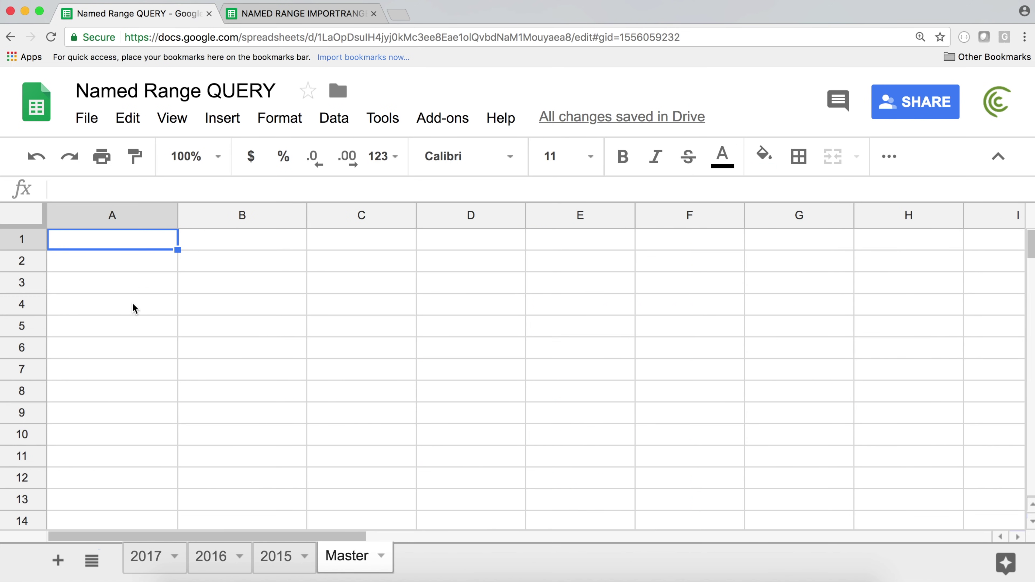
- Start an array formula in the Master sheet's A1 with the 2017 data as its first block: ={'2017'!A2:H310;
text(=)
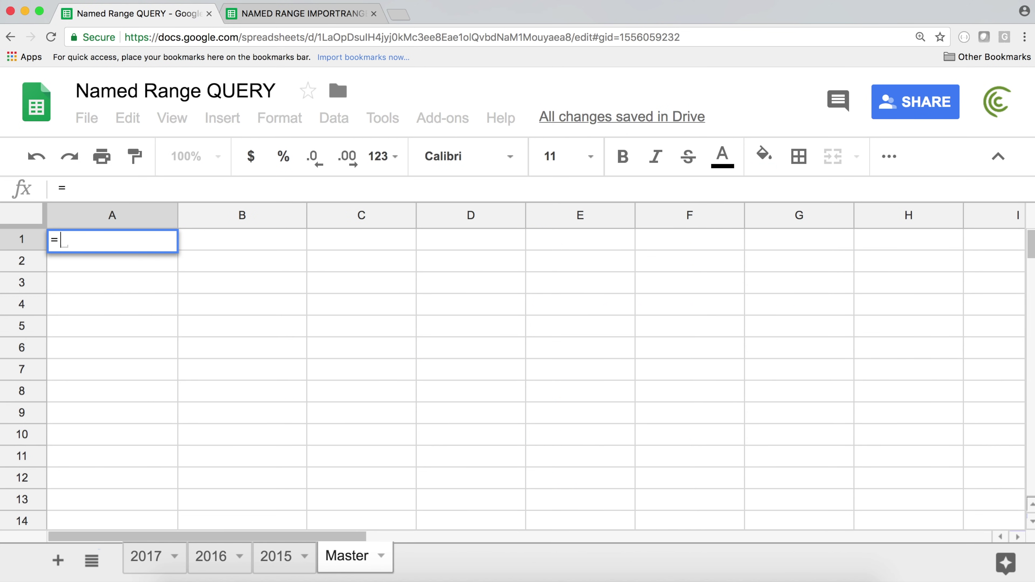
text({)
click(151, 555)
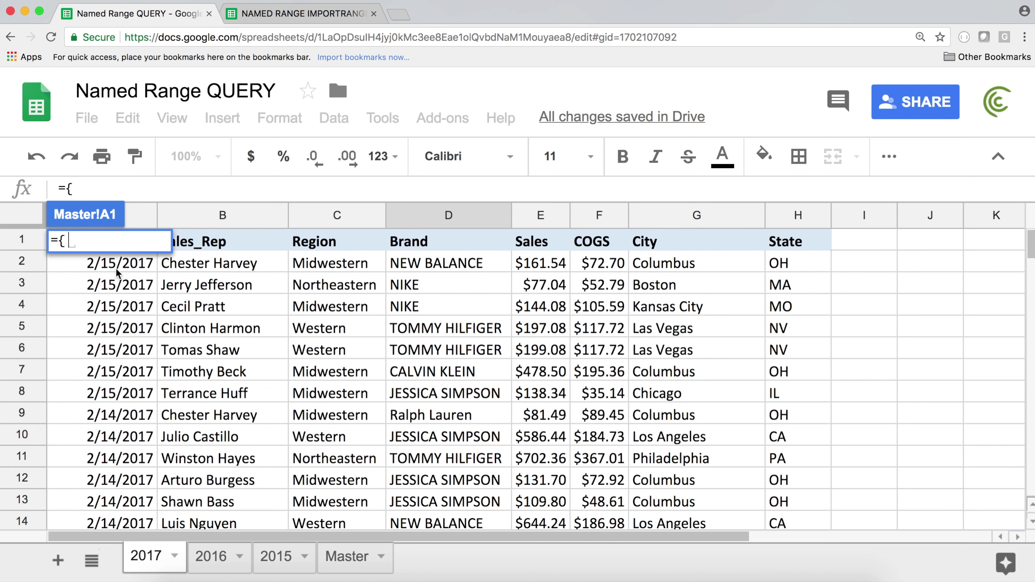
click(94, 269)
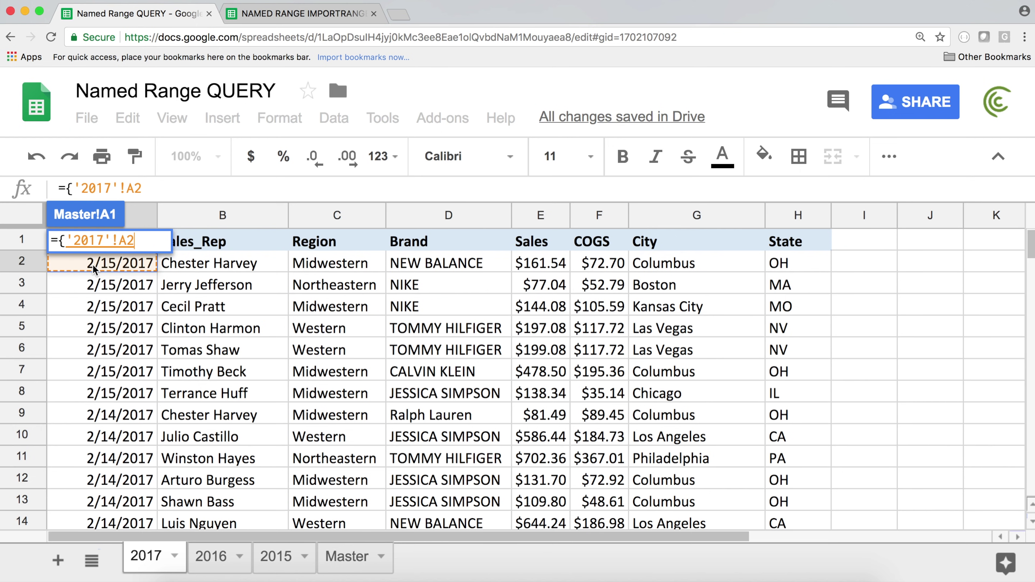
key(ctrl+shift+Right)
key(ctrl+shift+Down)
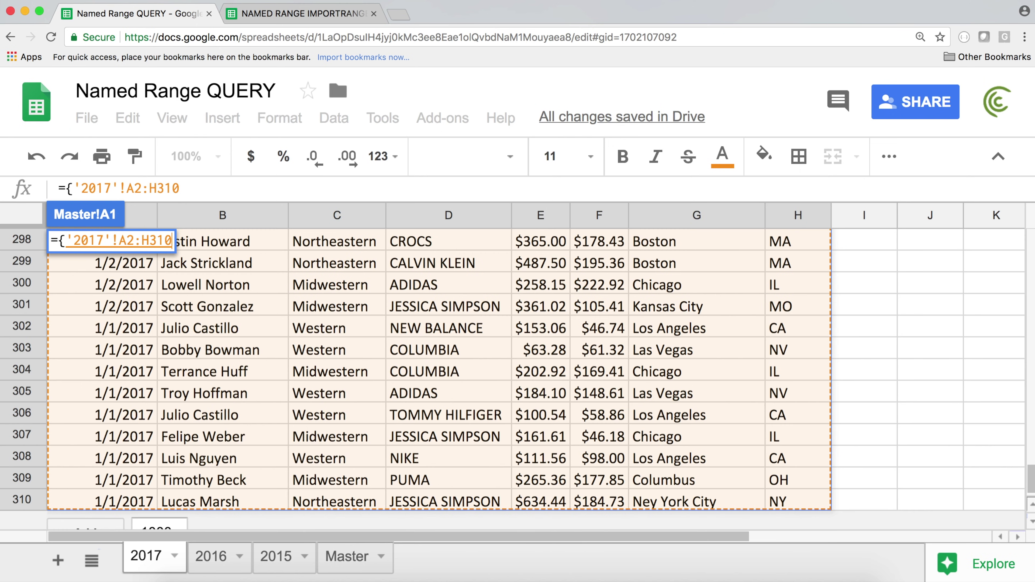
click(213, 187)
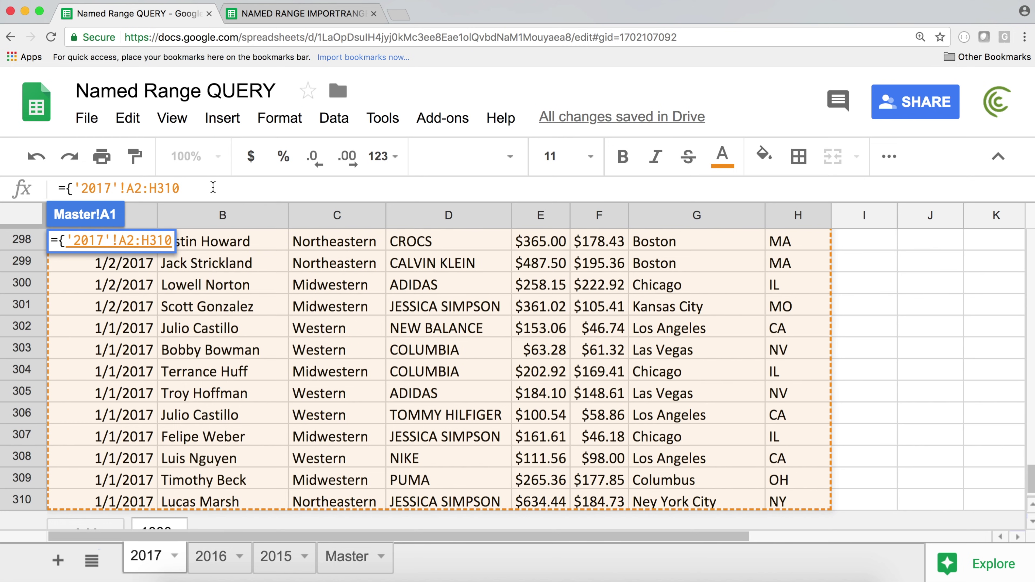
text(;)
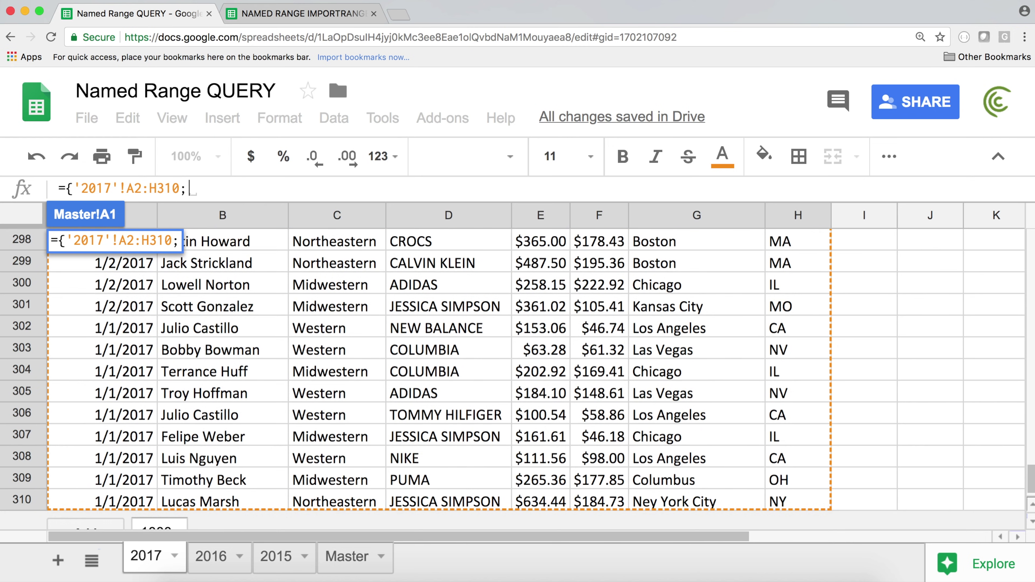
- Add the 2016 sheet's range A2:H12 to the array formula as the second block, followed by a semicolon
click(217, 560)
click(115, 265)
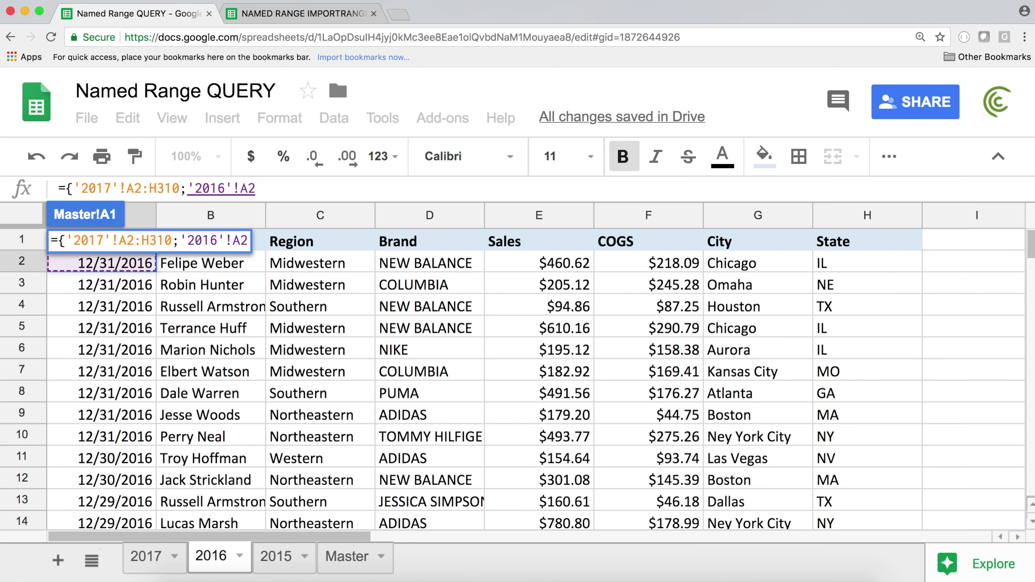
click(155, 286)
drag(142, 265, 827, 480)
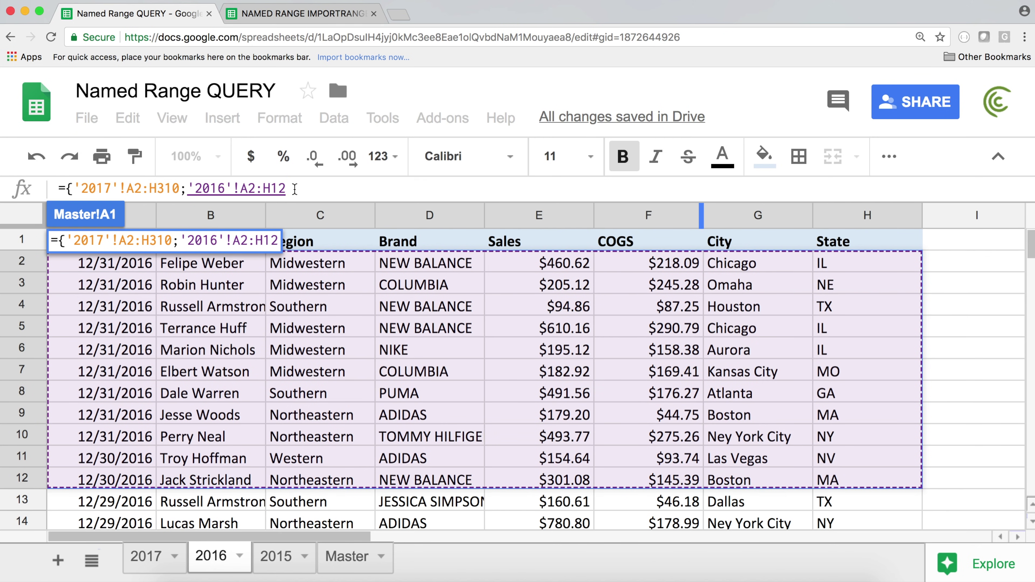
click(286, 189)
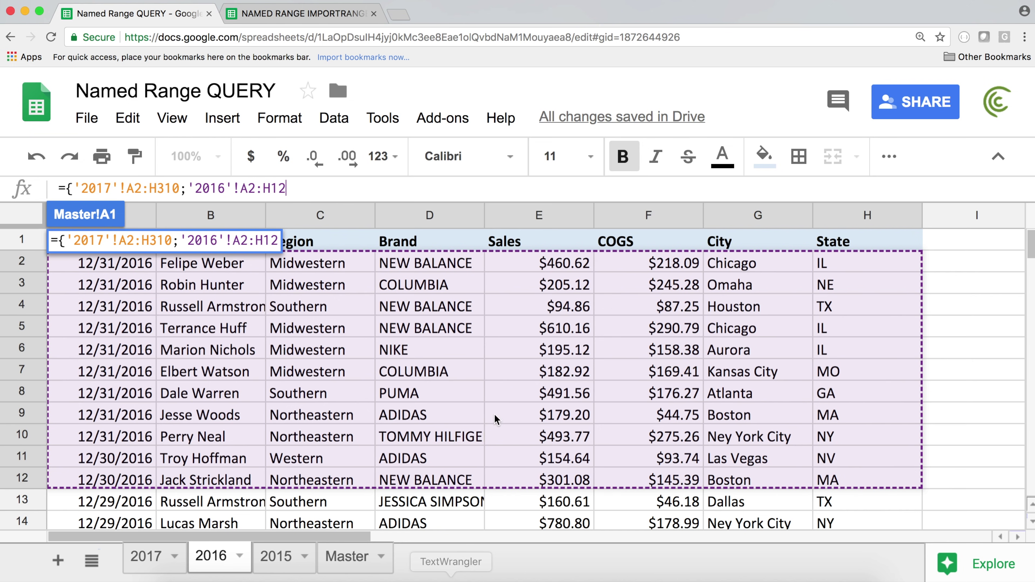
text(,)
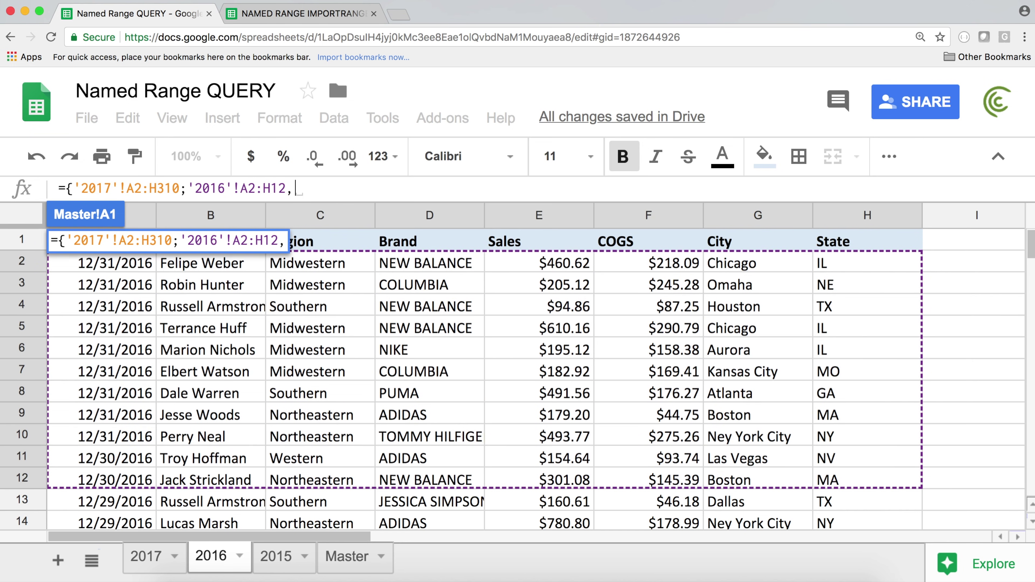
key(BackSpace)
text(;)
- Add the 2015 sheet's range A2:H10 as the third block, close the array with a brace and enter the formula
click(277, 557)
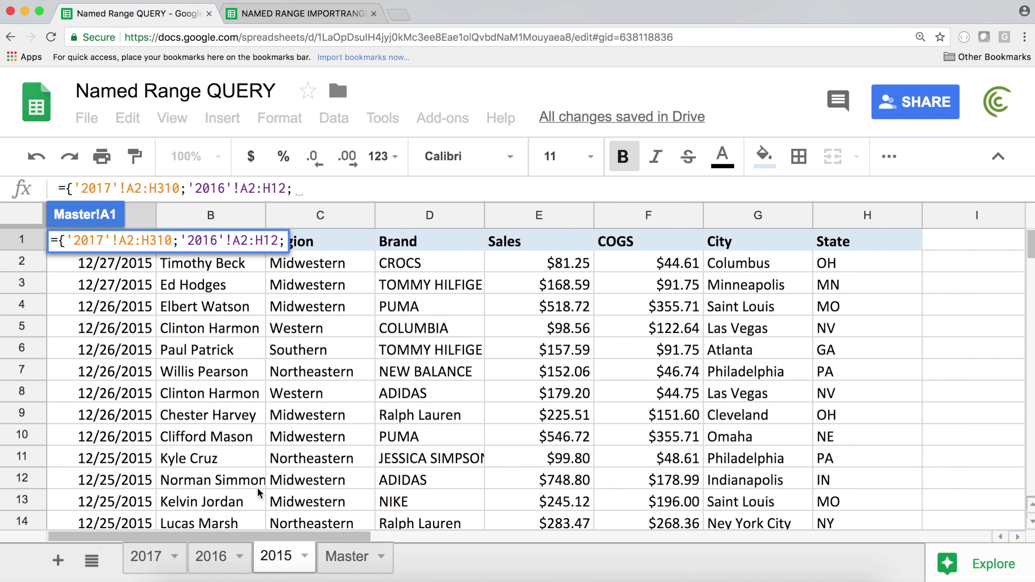
drag(94, 263, 877, 434)
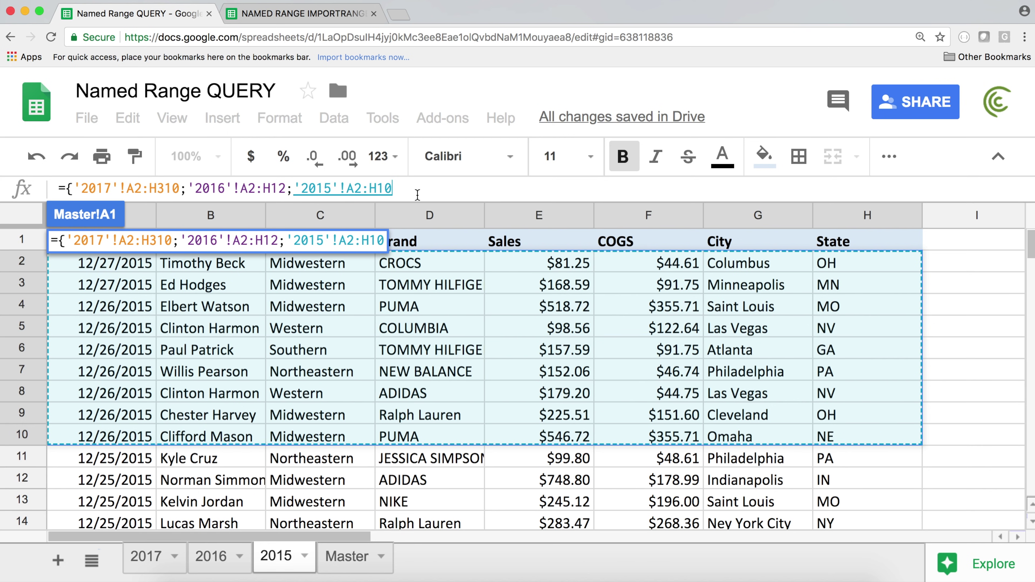
click(400, 195)
text(})
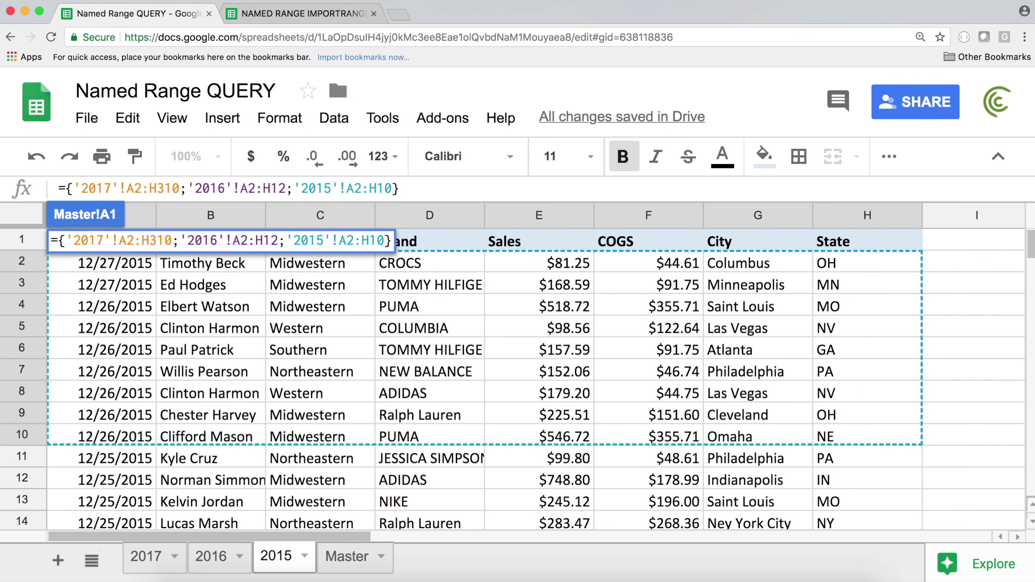
key(Return)
- Examine the stacked data on the Master sheet and compare it with the source tables on the 2017 and 2016 sheets
scroll(411, 267, down, 2)
scroll(411, 267, down, 20)
click(408, 285)
mouse_move(1032, 262)
mouse_down()
mouse_move(1032, 304)
mouse_move(1032, 245)
mouse_up()
click(146, 558)
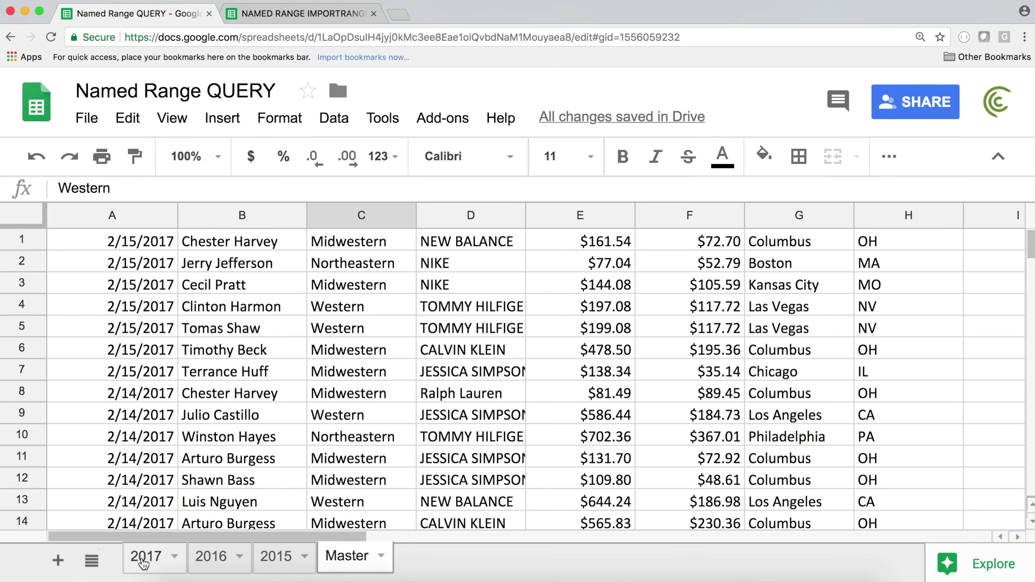
scroll(517, 379, up, 20)
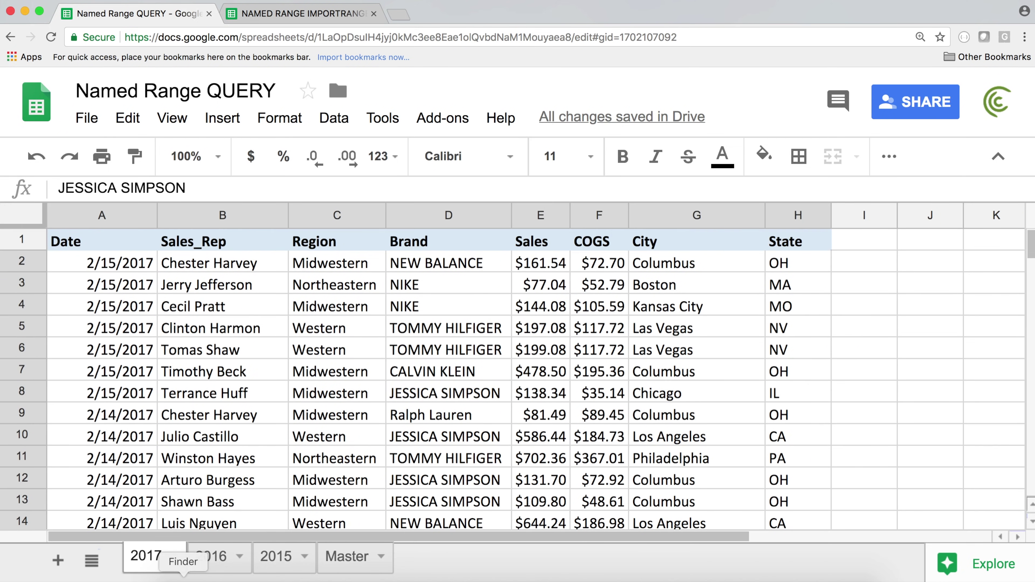
click(210, 557)
drag(127, 243, 843, 487)
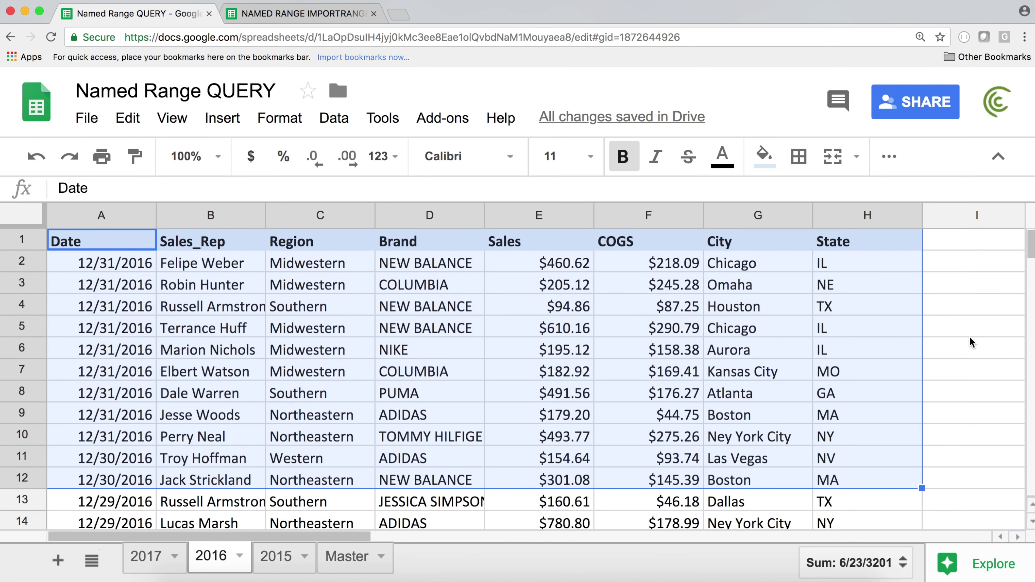
drag(1032, 245, 1032, 480)
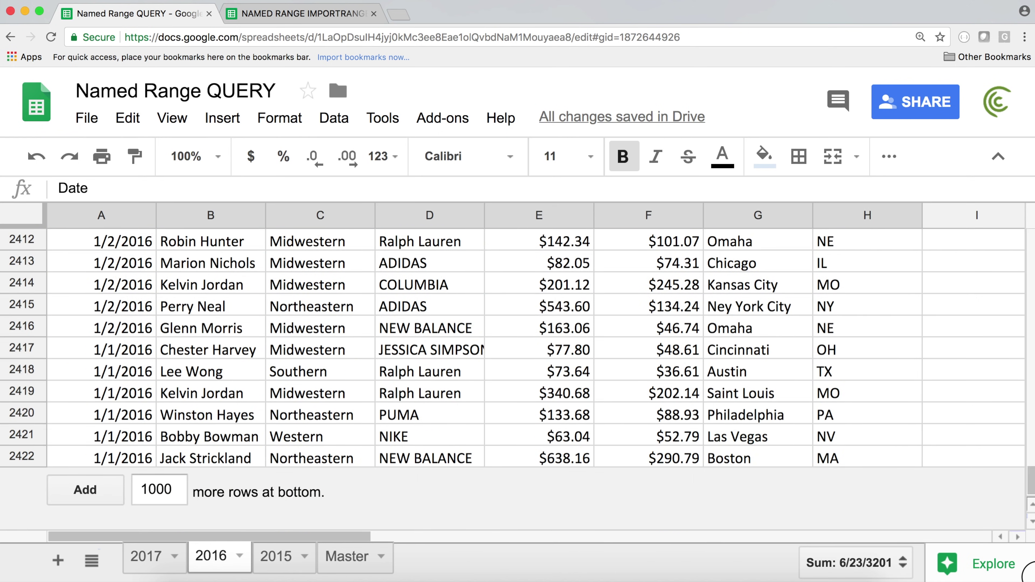
click(69, 459)
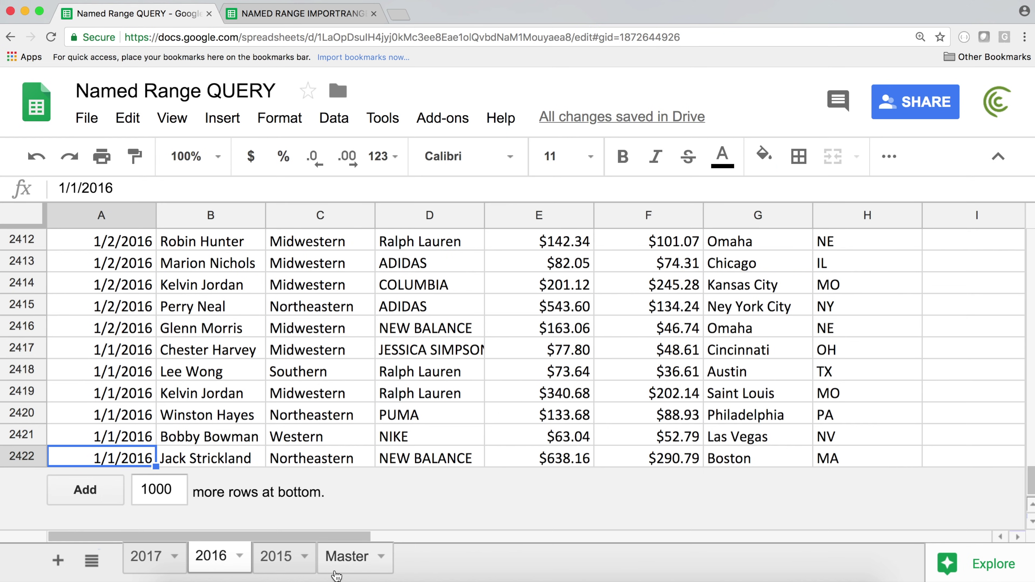
click(346, 556)
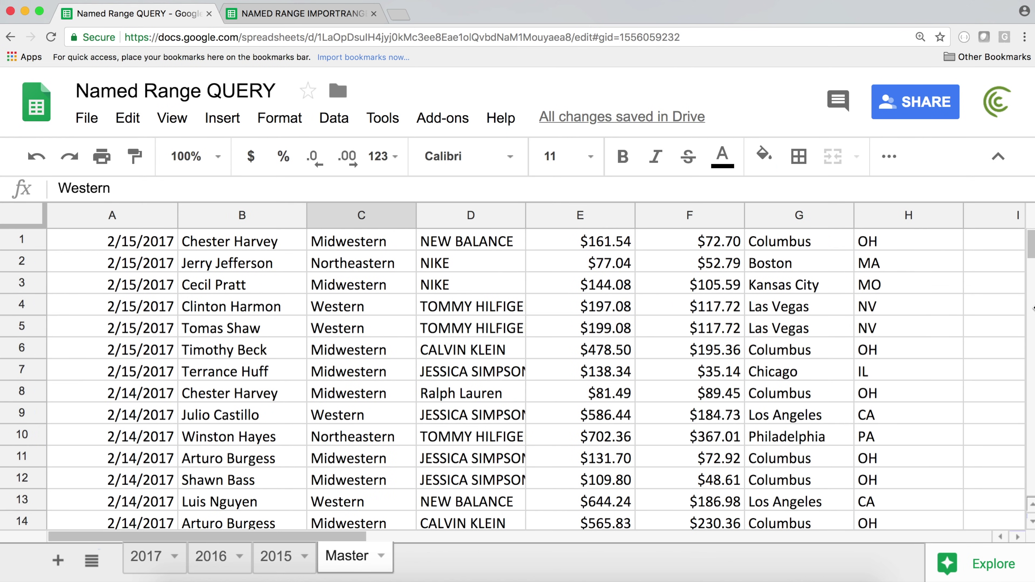
- Extend the 2016 block of the array formula in the Master sheet's A1 to '2016'!A2:H2422
click(108, 238)
text(={'2017'!A2:H310;'2016'!A2:H12;'2015'!A2:H10})
click(277, 239)
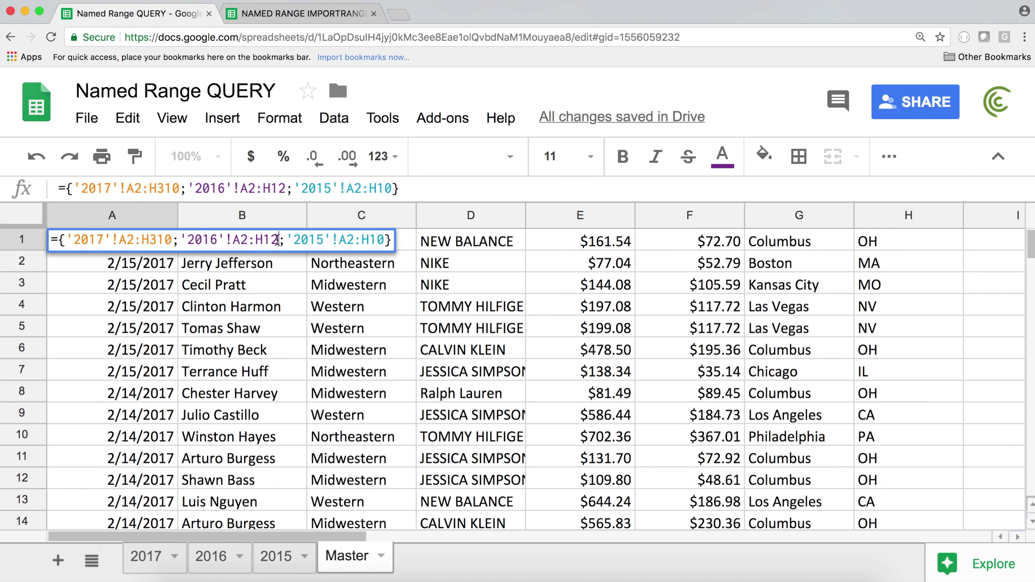
key(BackSpace)
key(BackSpace)
text(2422)
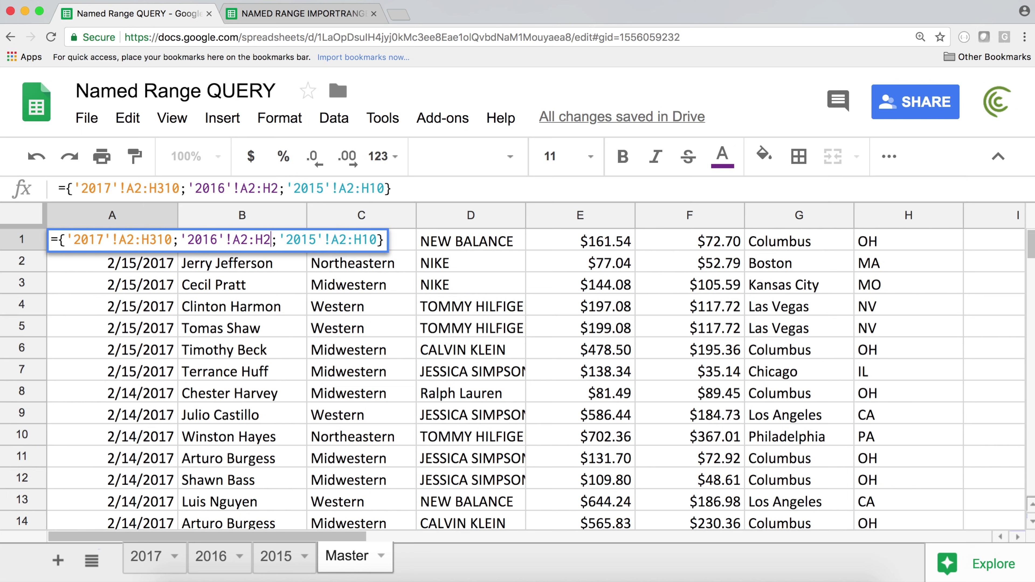
key(Return)
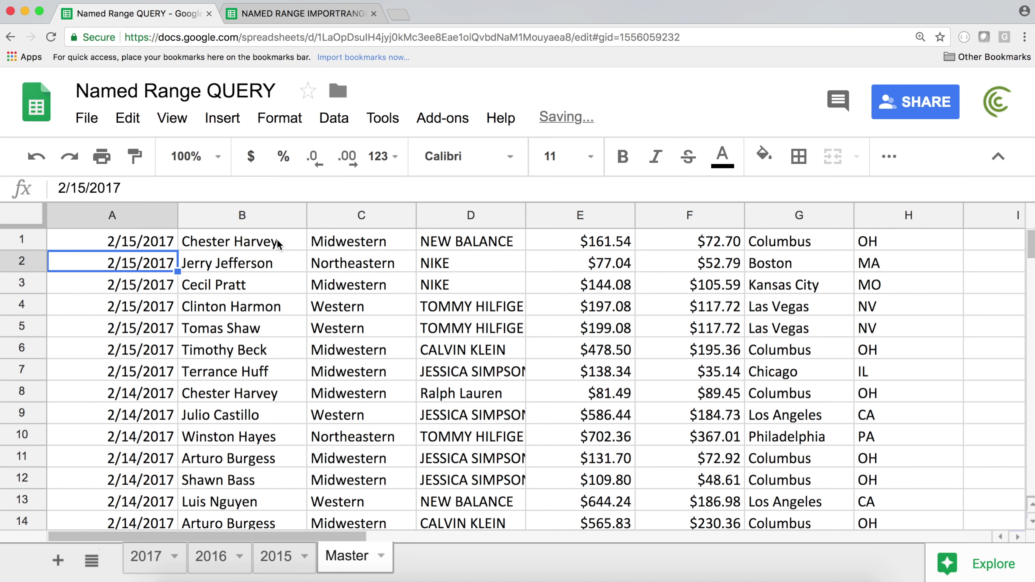
- Check where the 2015 sheet's data ends and extend the 2015 block of the Master sheet's A1 formula to '2015'!A2:H2279
click(276, 557)
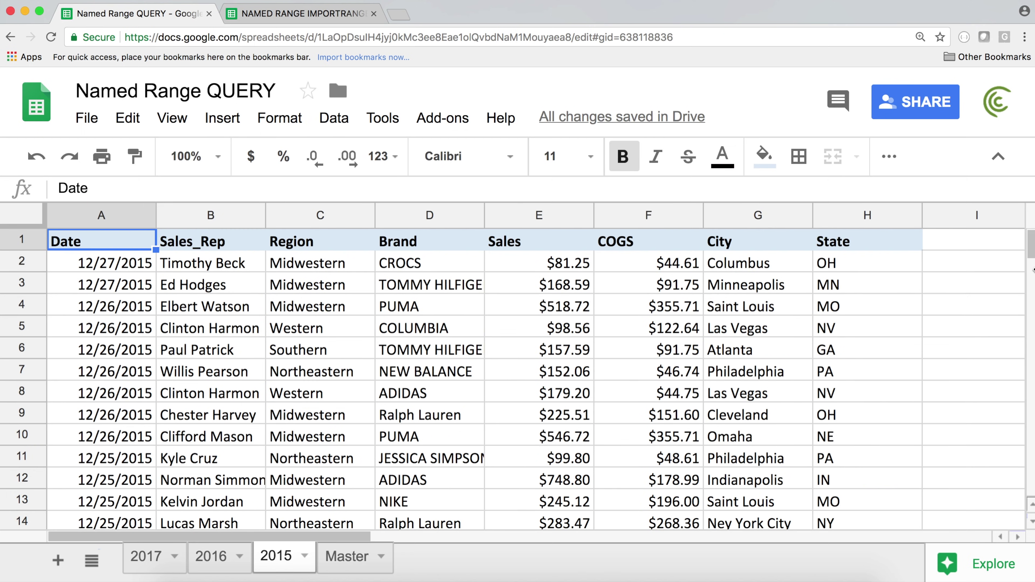
drag(1030, 245, 1028, 147)
click(355, 557)
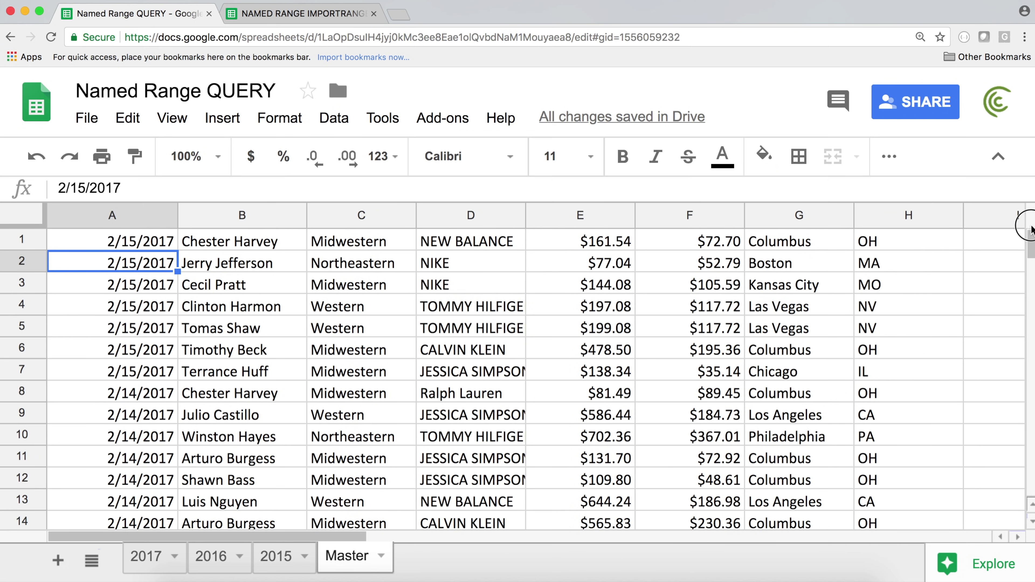
click(921, 245)
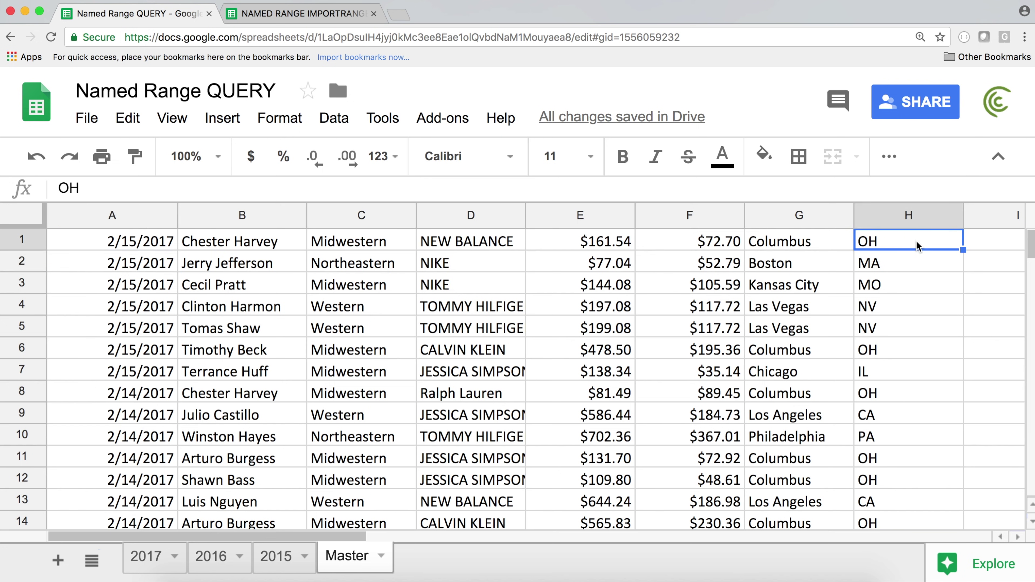
click(112, 239)
text(={'2017'!A2:H310;'2016'!A2:H2422;'2015'!A2:H10})
click(406, 188)
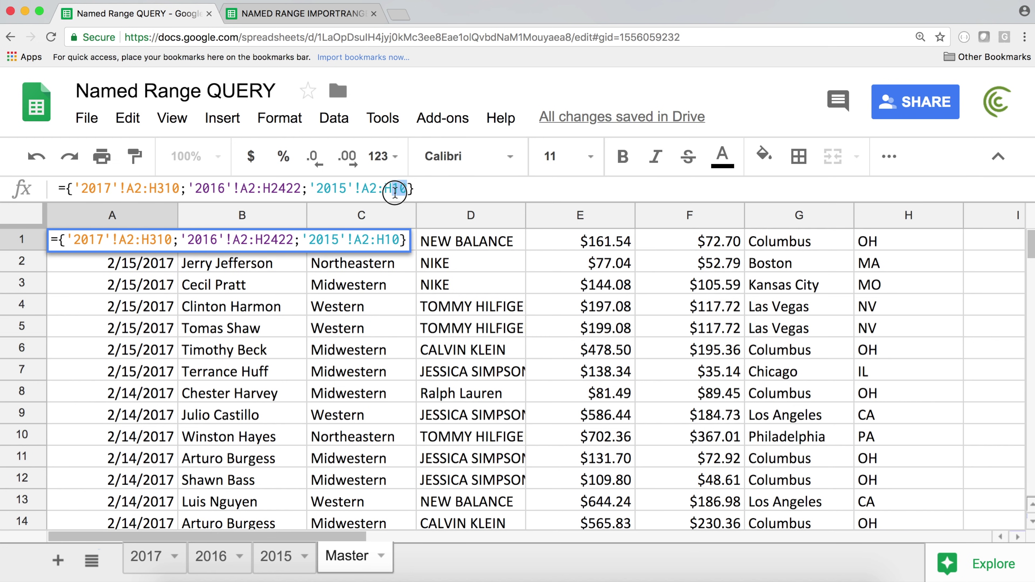
key(BackSpace)
key(BackSpace)
text(2279)
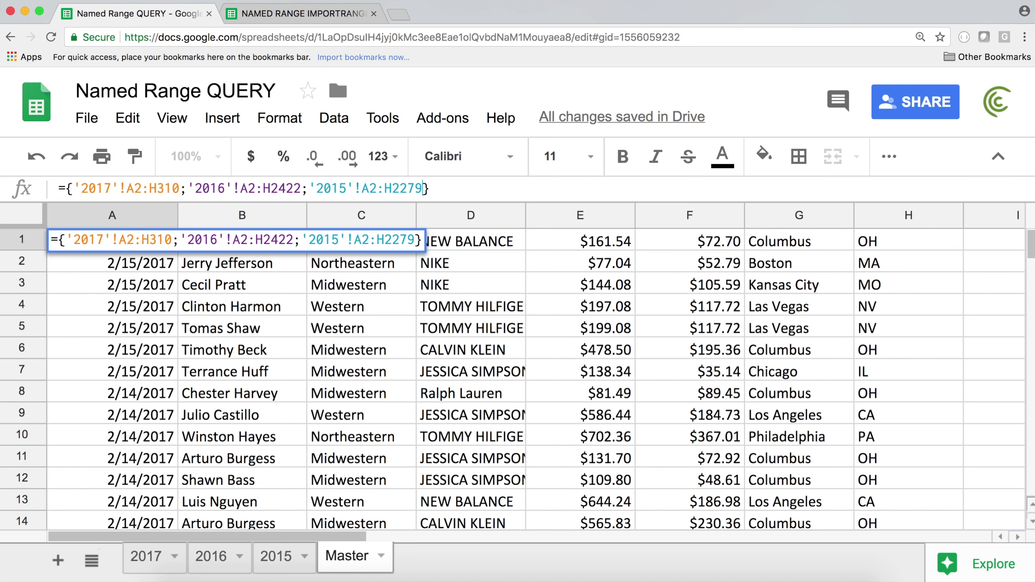
key(Return)
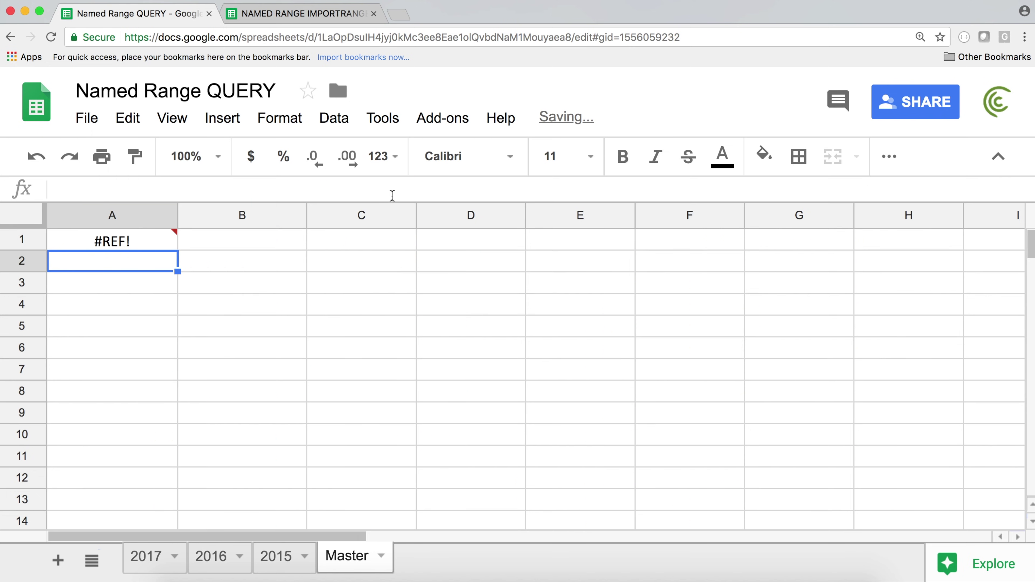
- Review the three sheet ranges in the Master sheet's A1 array formula, leaving the formula as it is
double_click(117, 243)
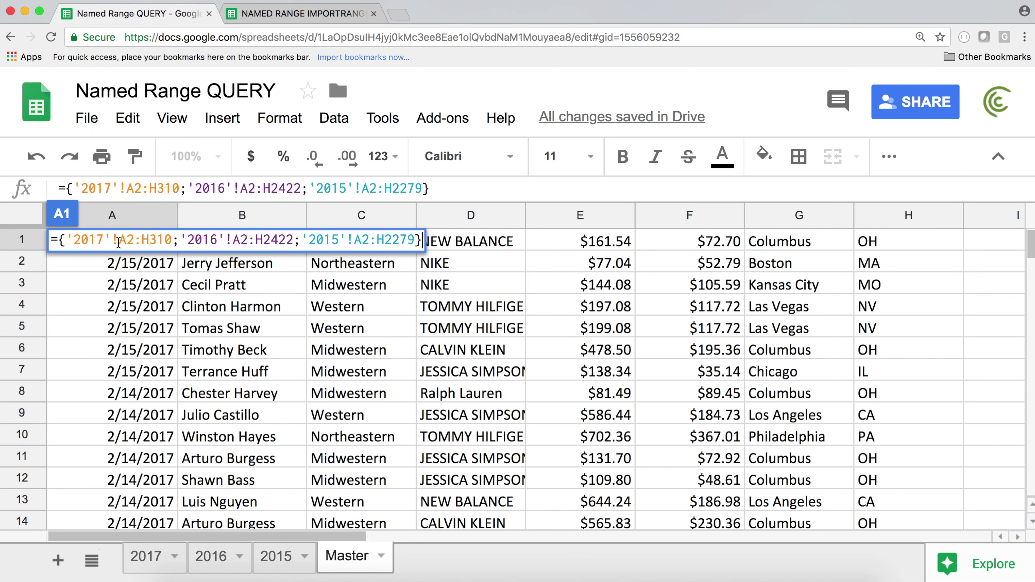
key(Return)
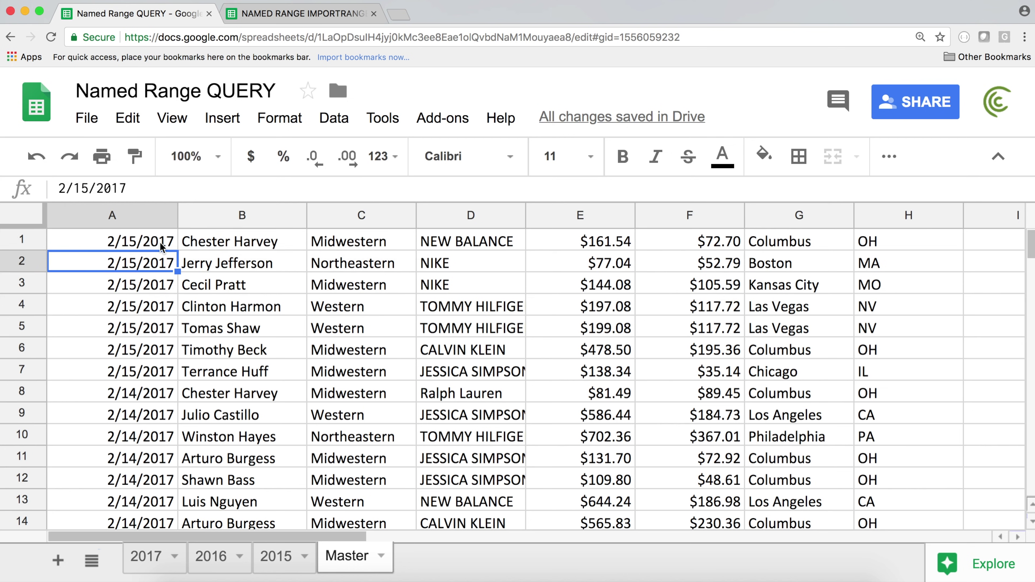
click(108, 247)
double_click(108, 247)
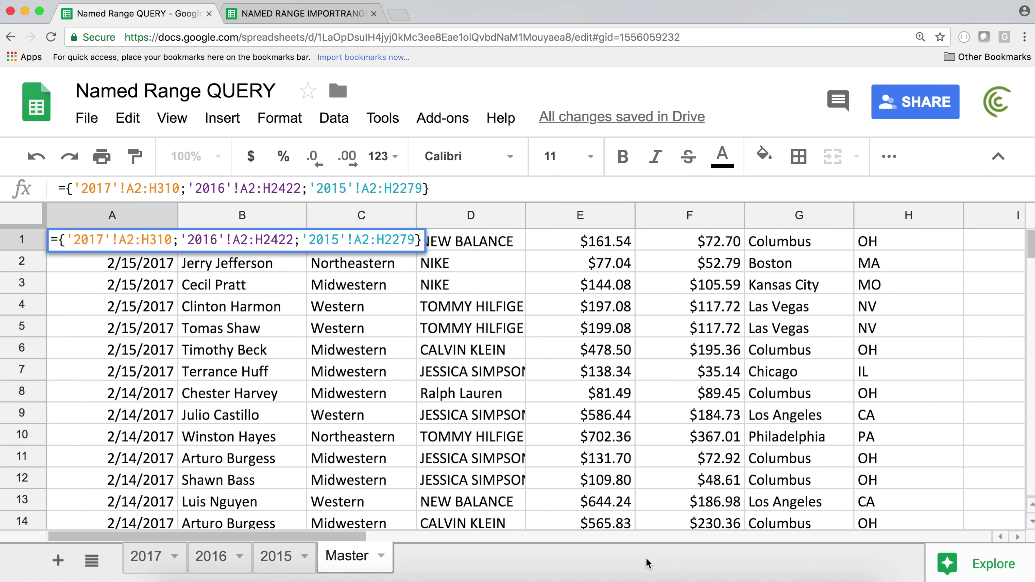
key(Return)
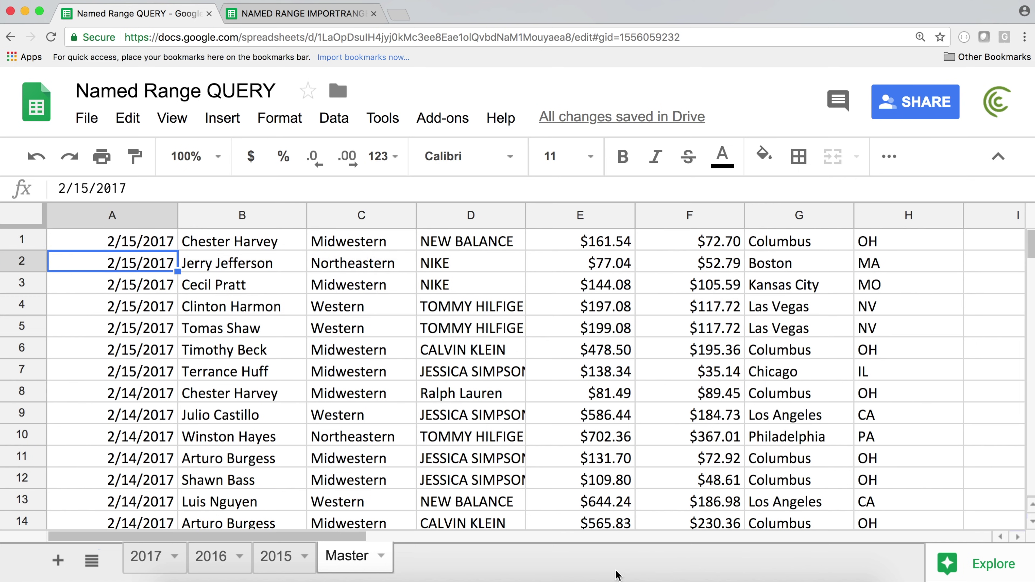
- Define the 2017 sheet's data range A2:H310 as a named range called YEAR2017
click(148, 557)
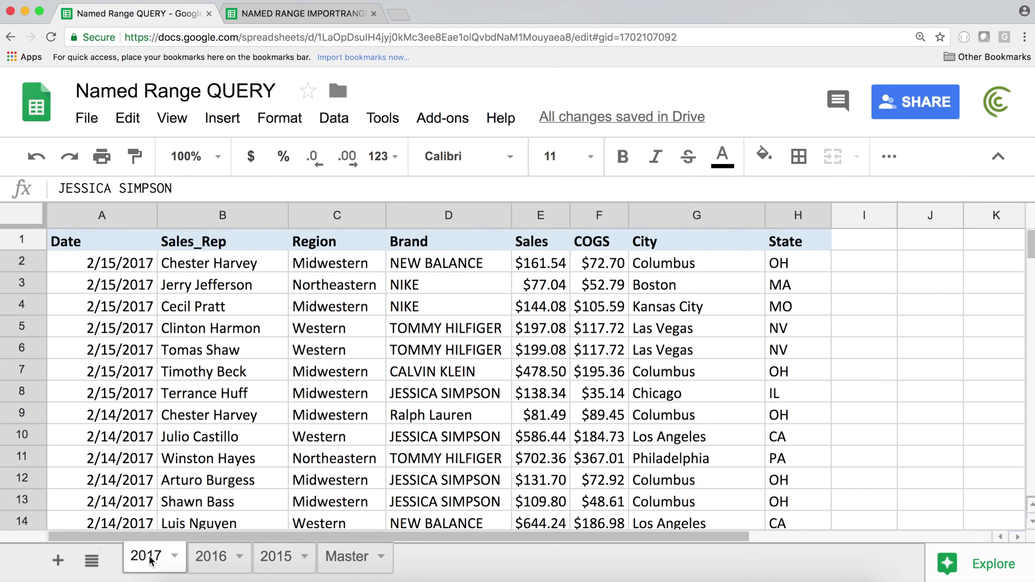
click(107, 265)
key(ctrl+shift+Right)
key(ctrl+shift+Down)
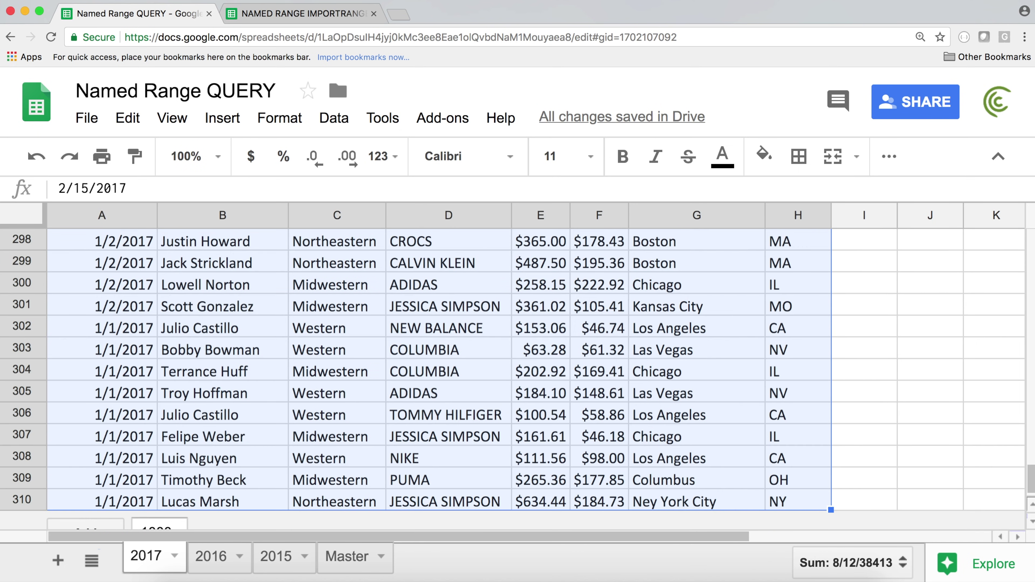
right_click(409, 290)
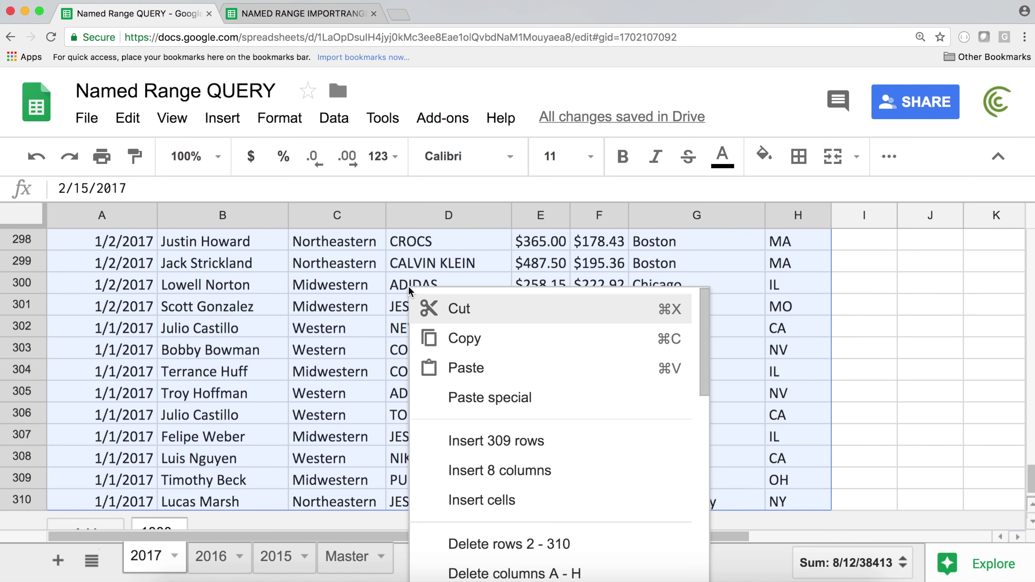
drag(709, 357, 710, 499)
click(611, 509)
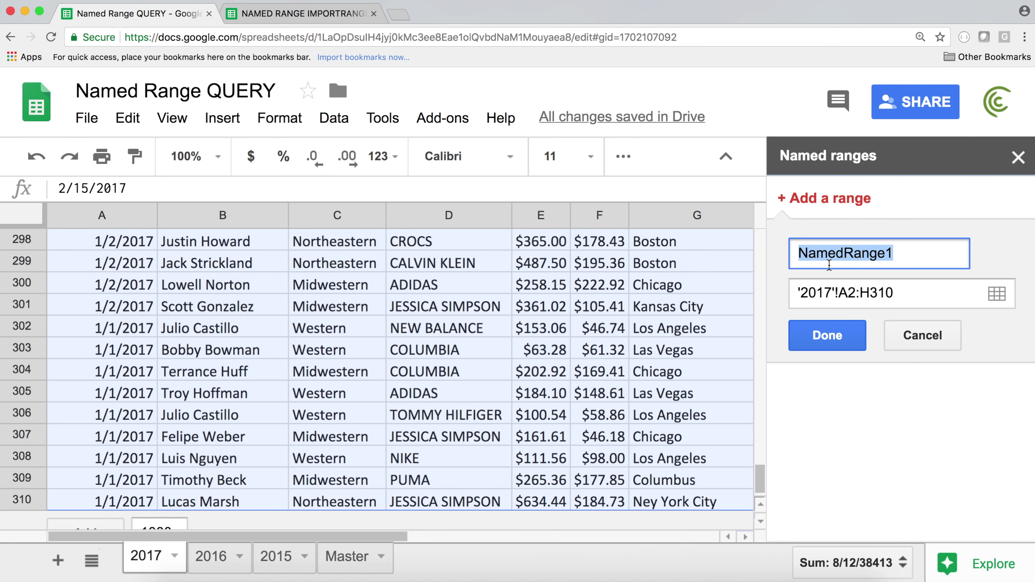
text(YEAR)
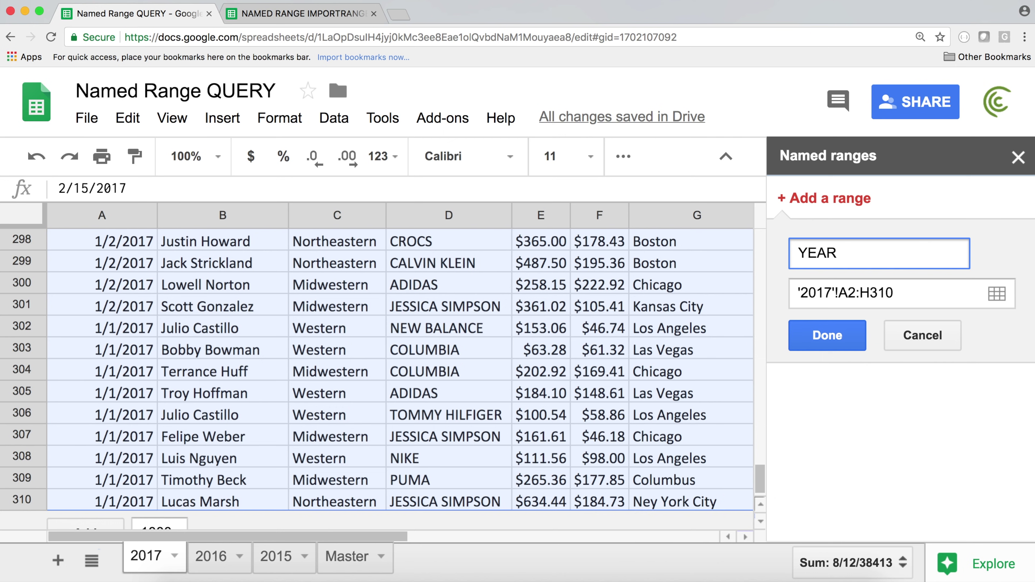
text(2017)
click(831, 344)
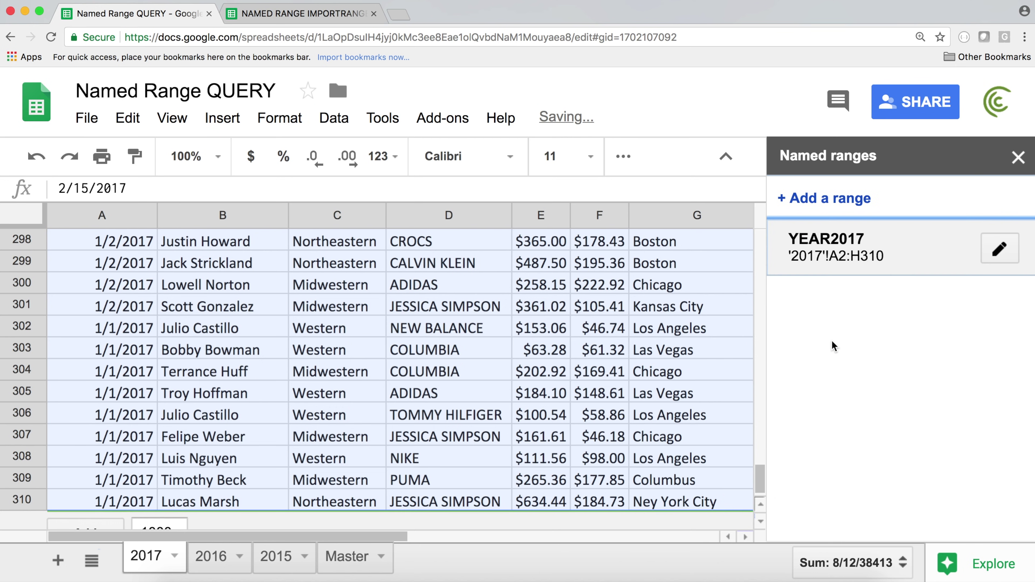
- Define the 2016 sheet's data range A2:H2422 as a named range called YEAR2016
click(213, 565)
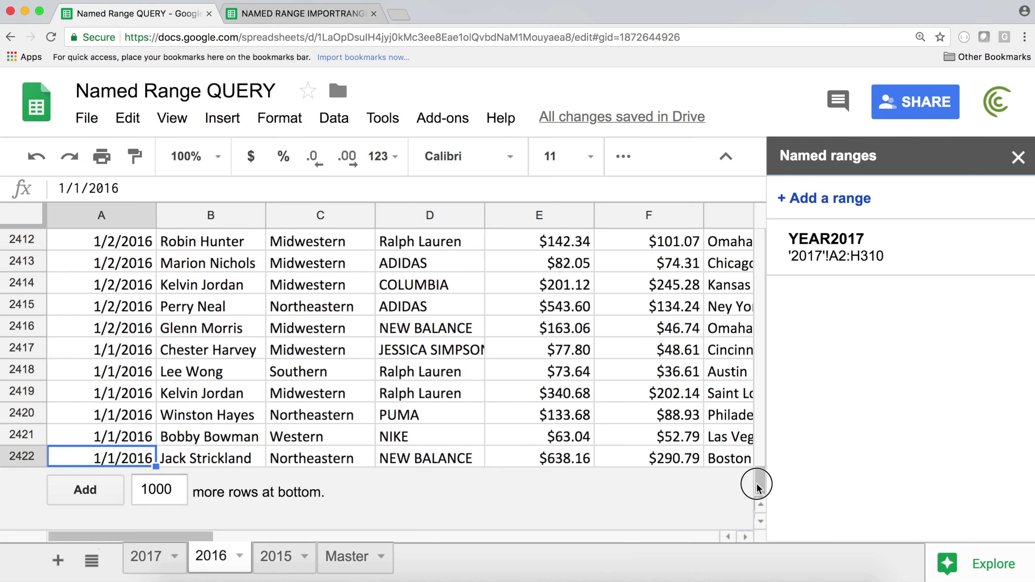
drag(761, 481, 751, 228)
click(72, 263)
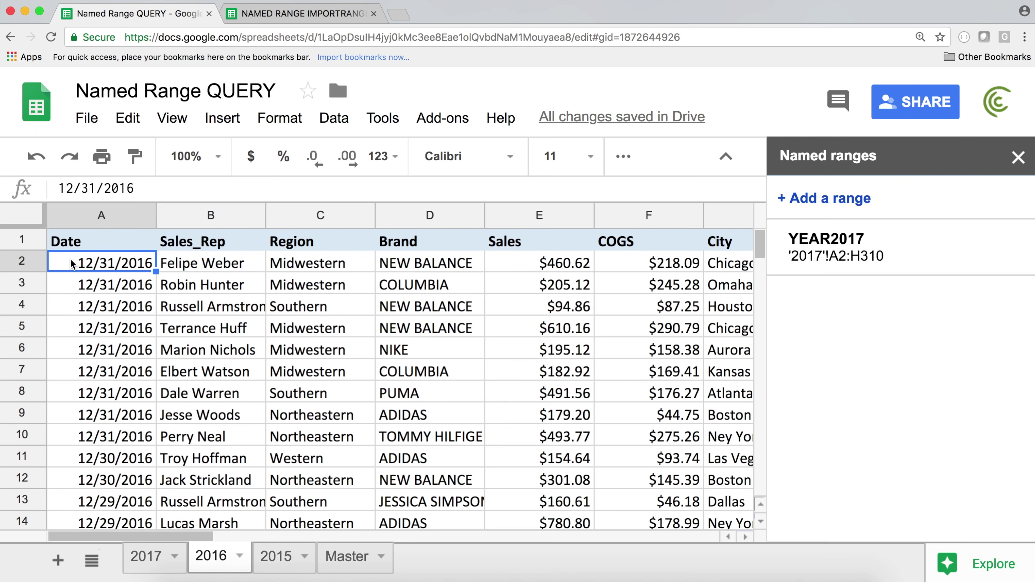
key(super+shift+Right)
key(super+shift+Down)
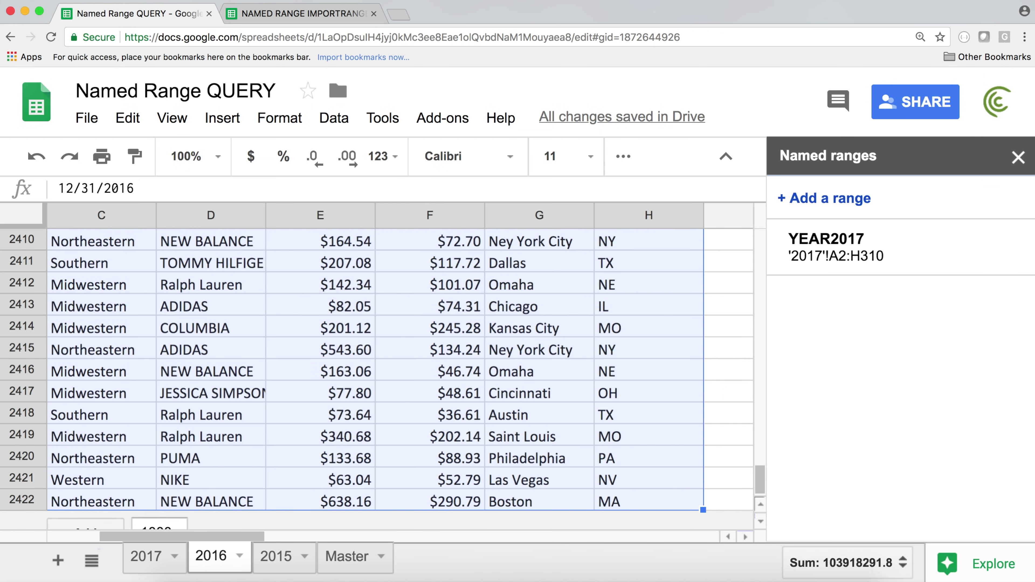
click(837, 200)
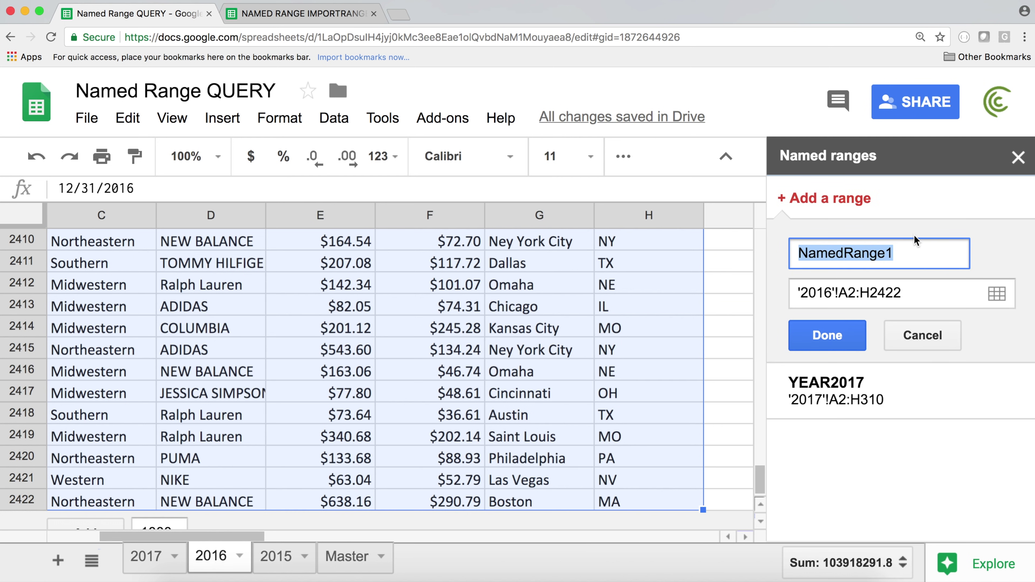
text(Y)
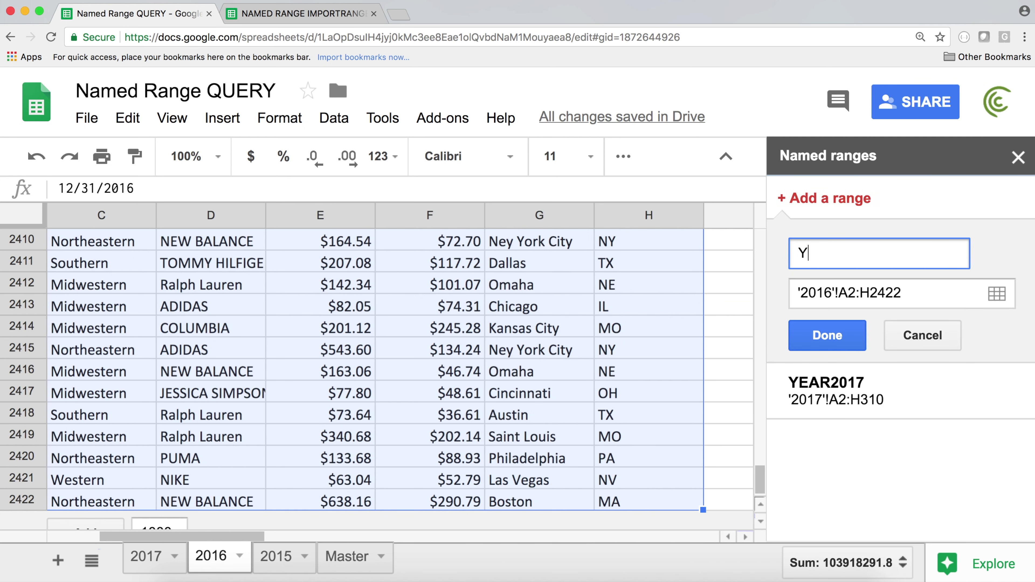
text(EAR2018)
key(BackSpace)
text(6)
click(827, 335)
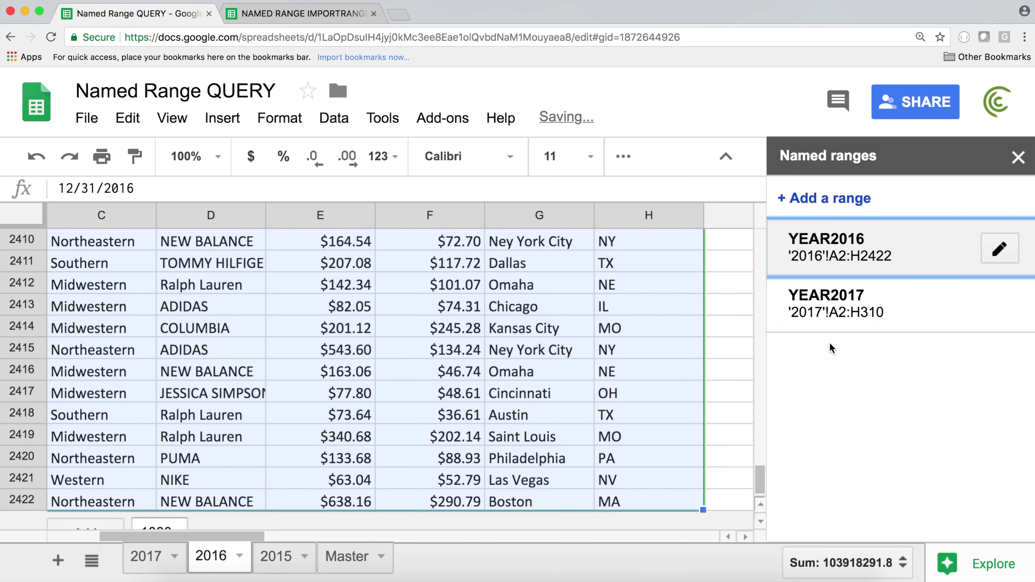
- Define the 2015 sheet's data range A2:H2279 as a named range called YEAR2015
click(276, 563)
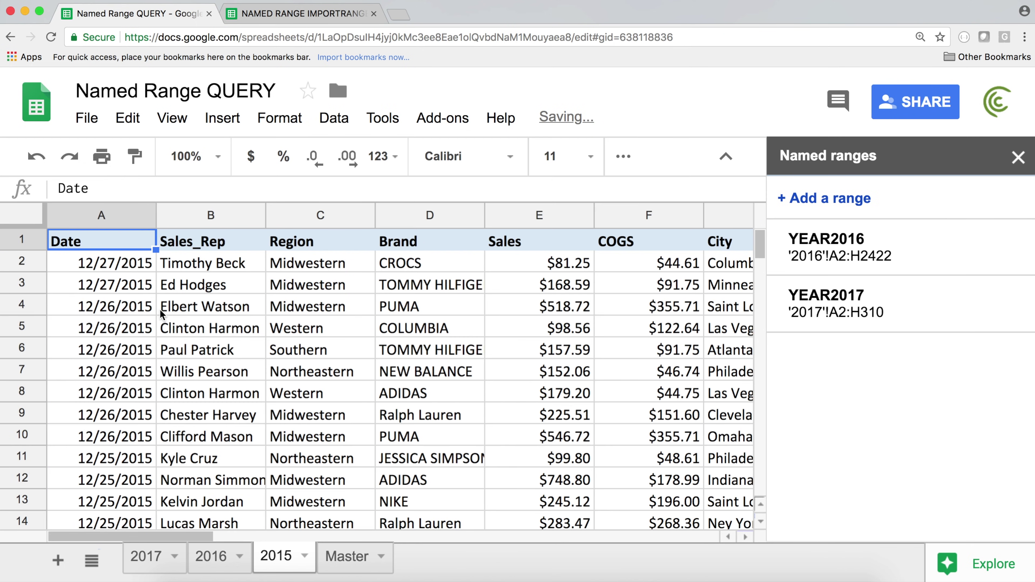
click(128, 265)
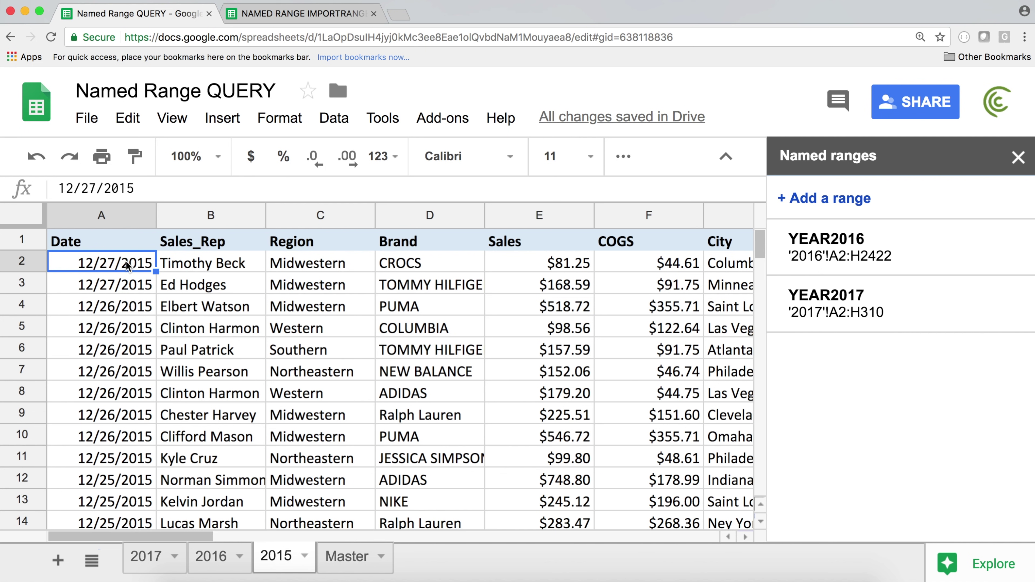
key(shift+super+Right)
key(shift+super+Down)
click(865, 205)
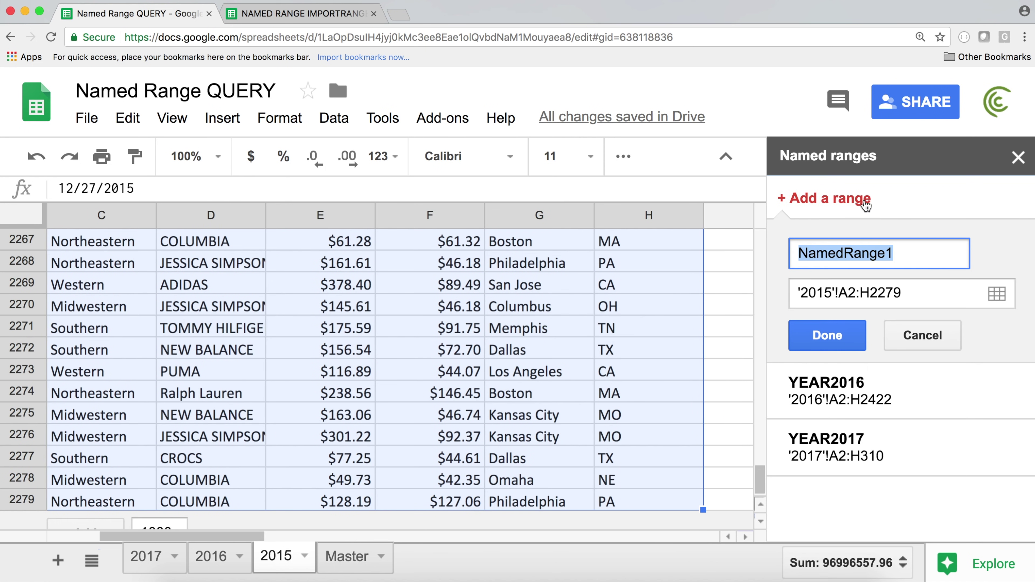
text(YEAR)
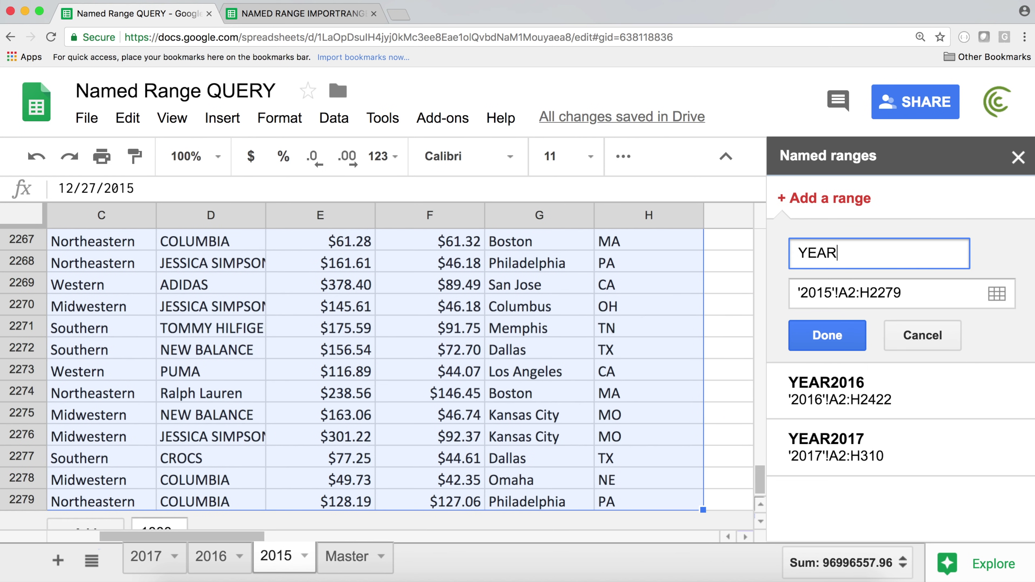
text(2015)
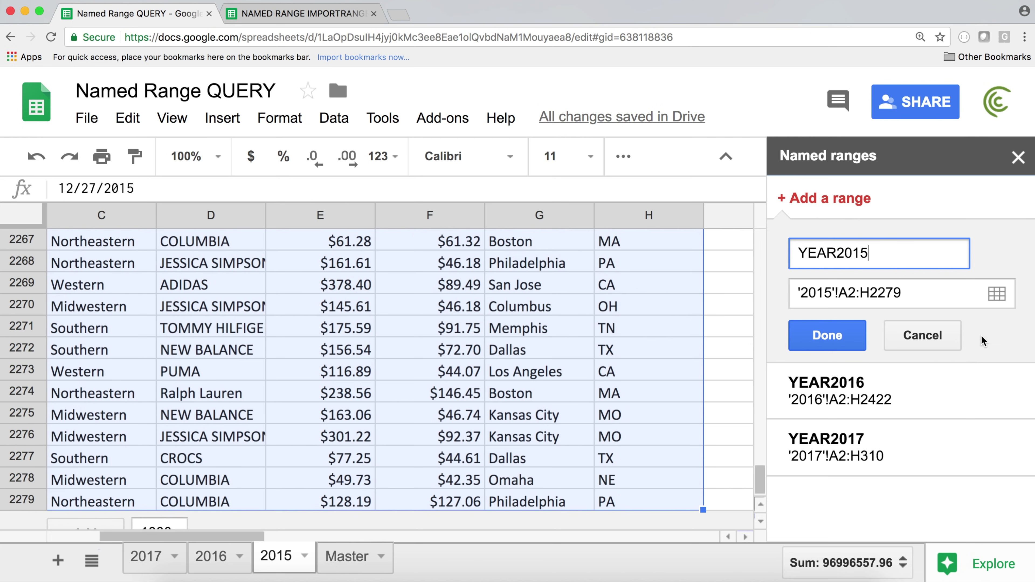
click(845, 342)
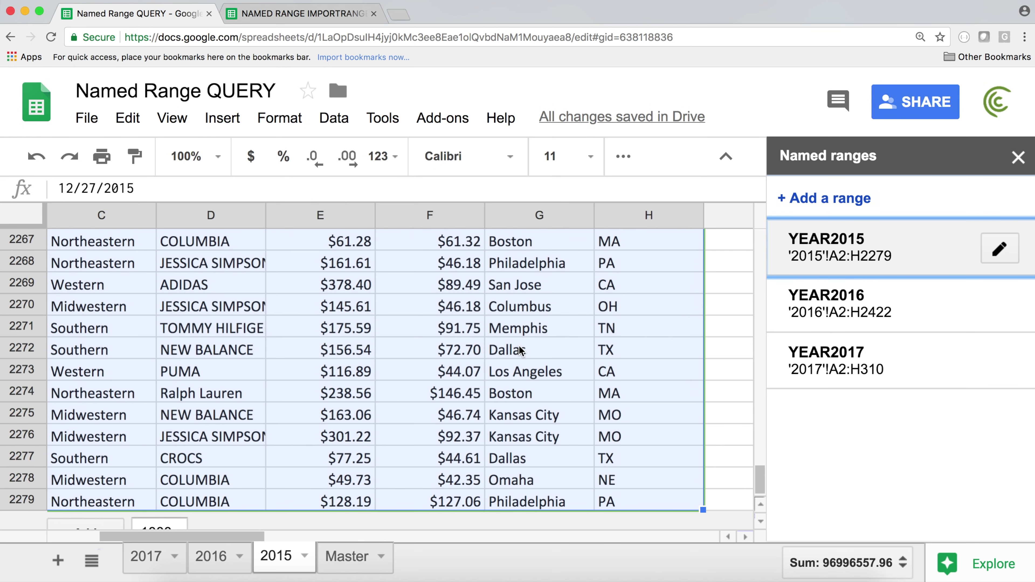
- Clear the array formula from cell A1 of the Master sheet
click(353, 556)
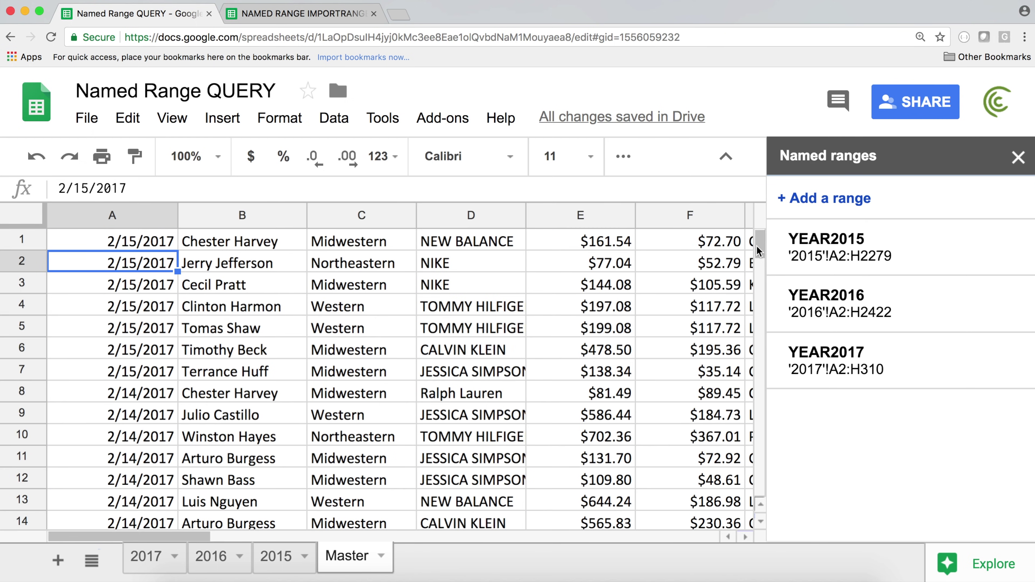
click(174, 245)
key(Delete)
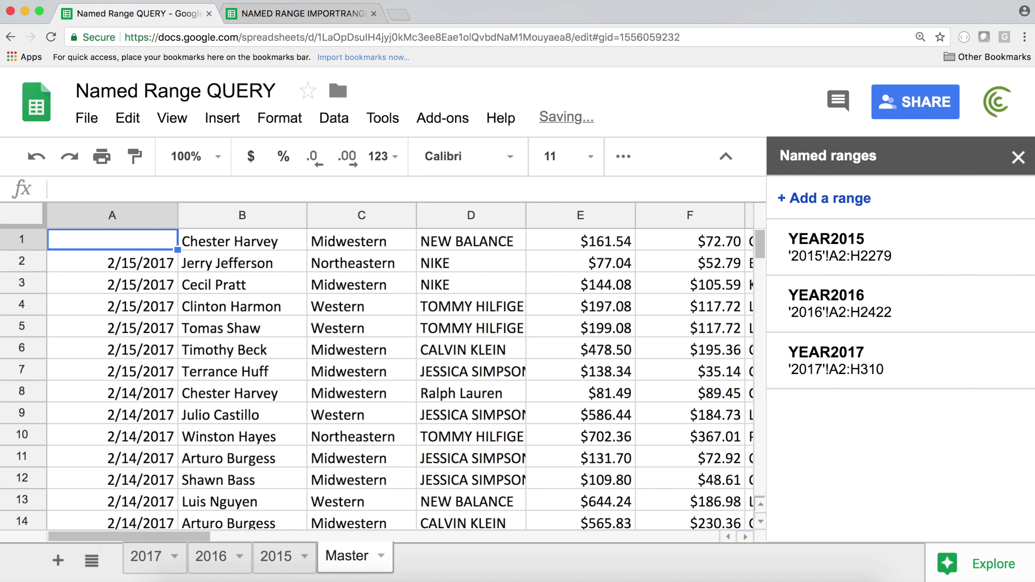
key(Down)
key(Up)
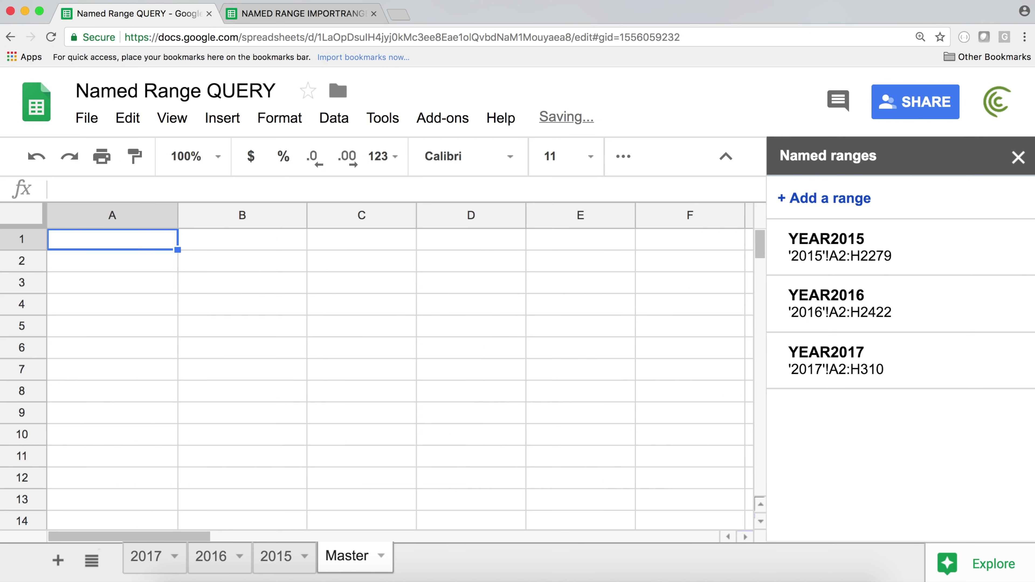
- Enter the array formula ={YEAR2017;YEAR2016;YEAR2015} in cell A1 of the Master sheet to stack the three named ranges
text(={)
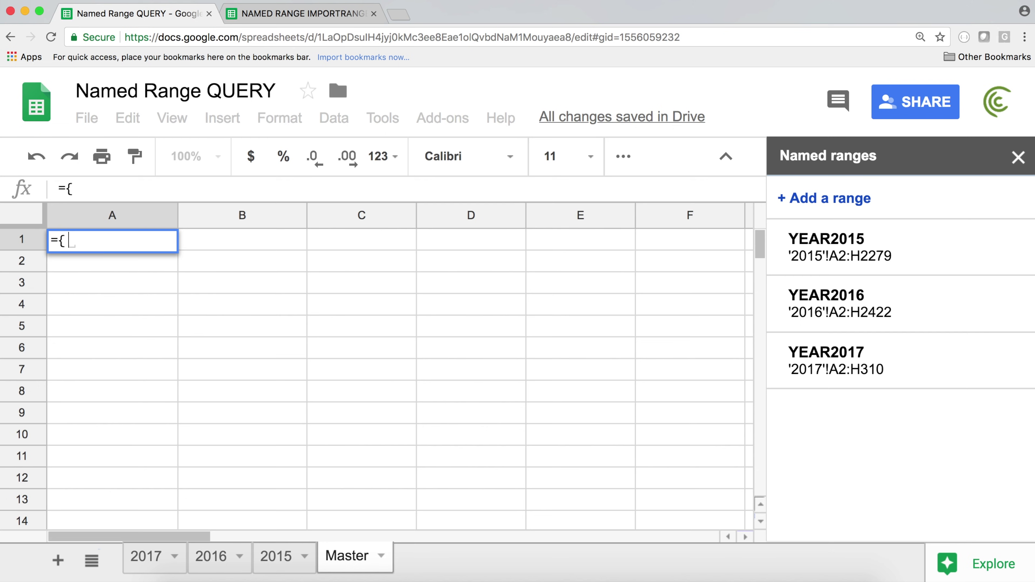
text(YEAR)
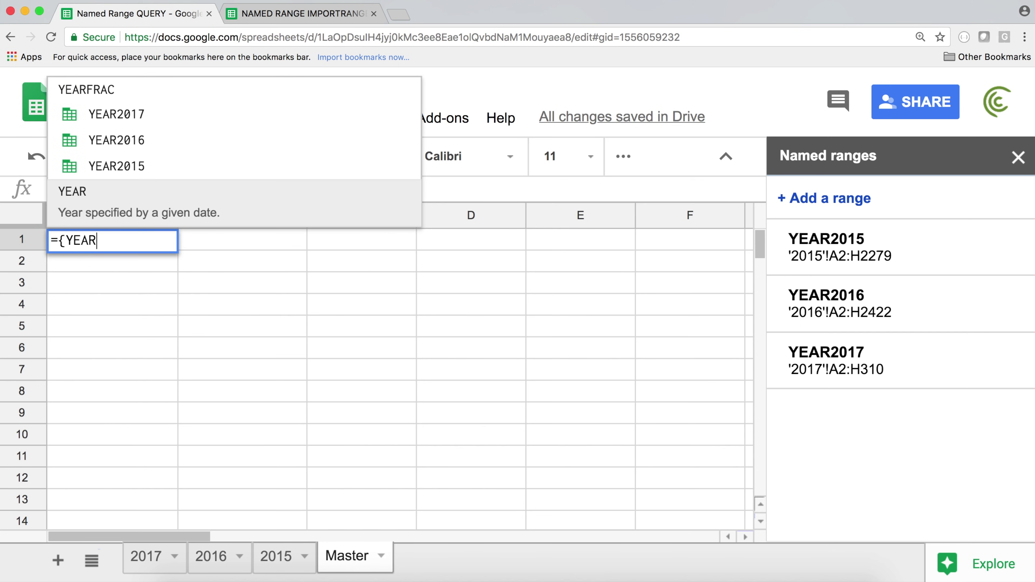
text(20)
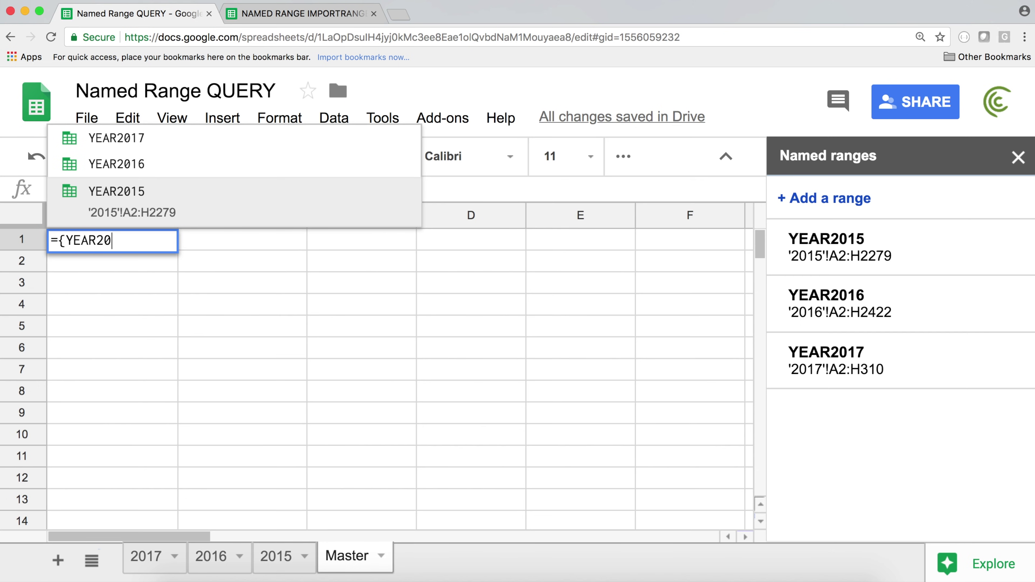
text(17;)
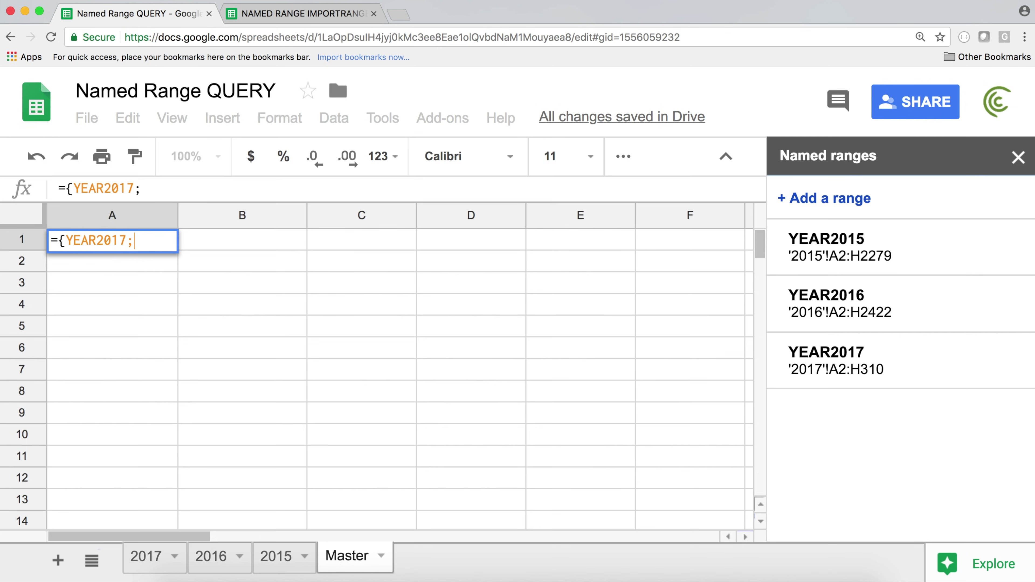
text(YEAR)
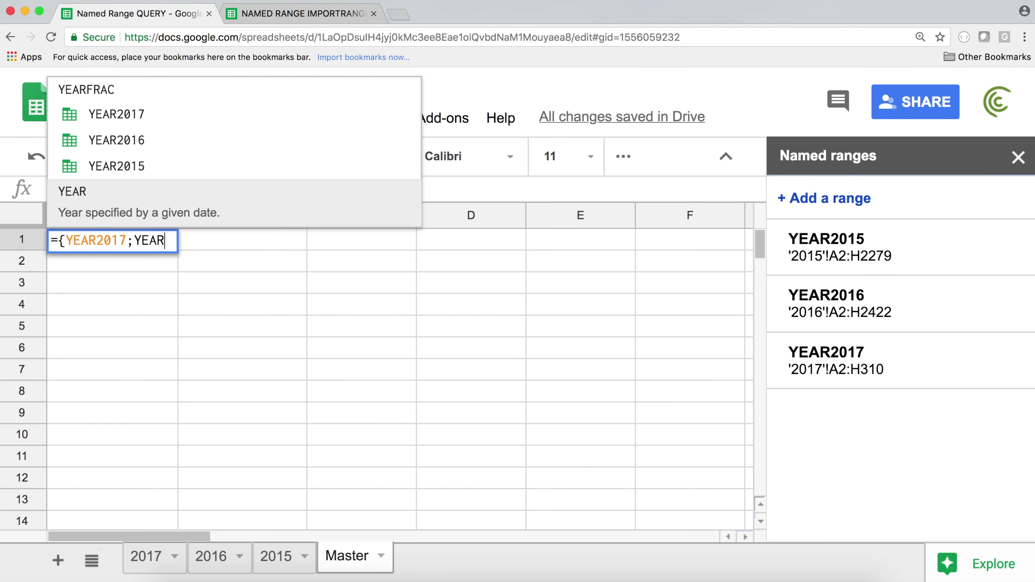
text(2016)
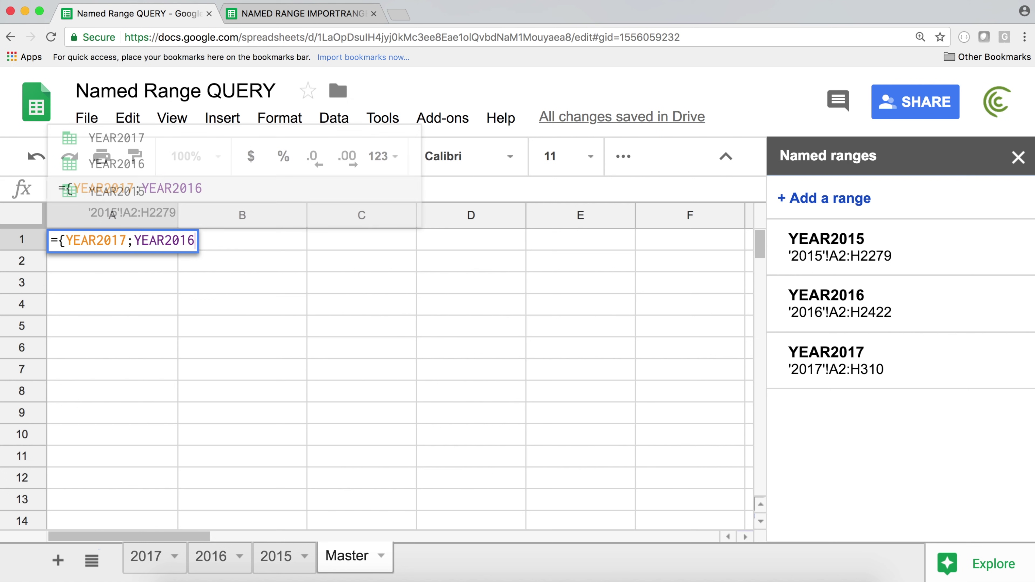
text(; YEAR)
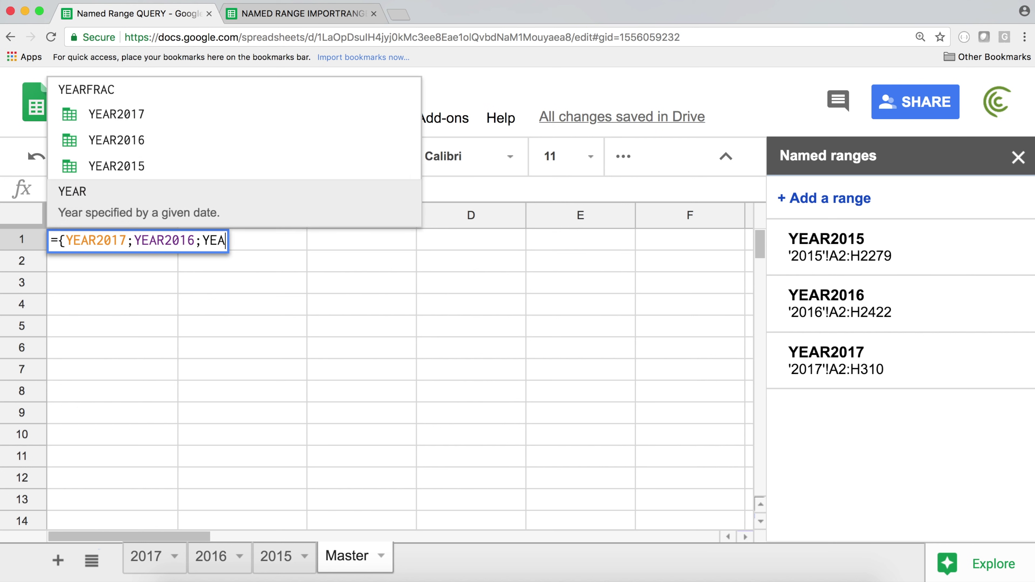
text(2015)
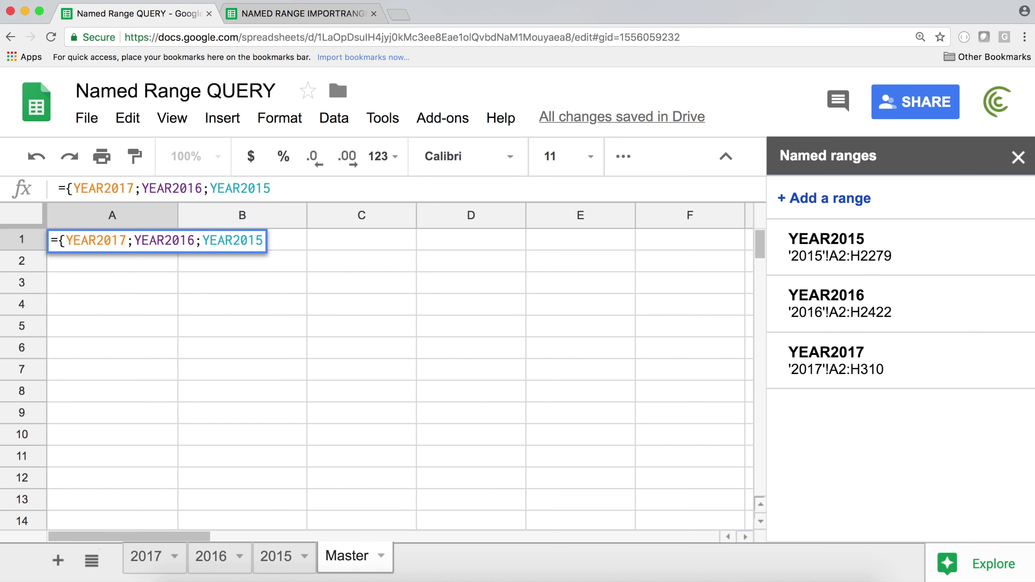
text(})
key(Return)
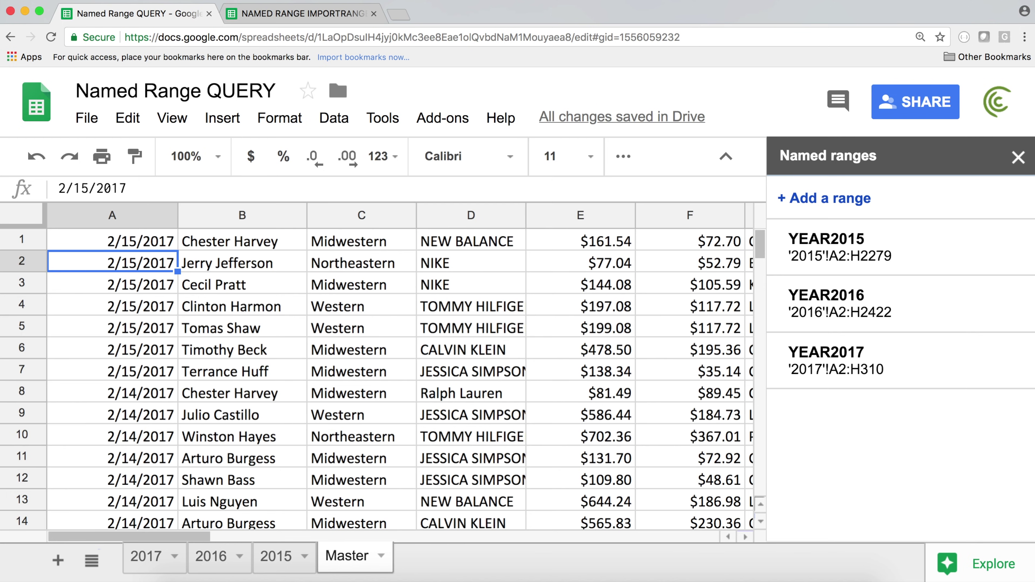
key(Up)
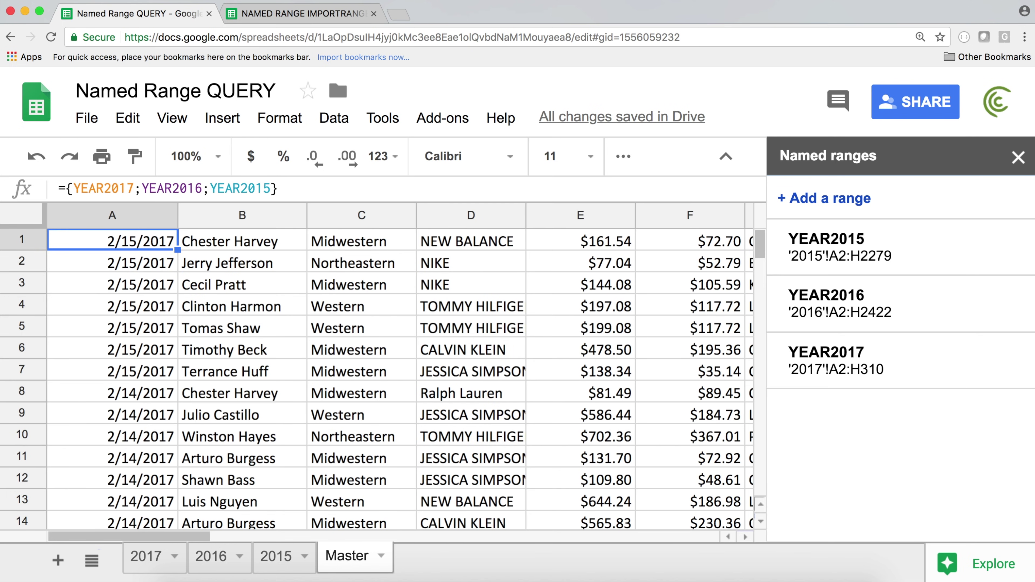
- Review the named-range array formula in the Master sheet's A1 and clear it from the cell
double_click(149, 239)
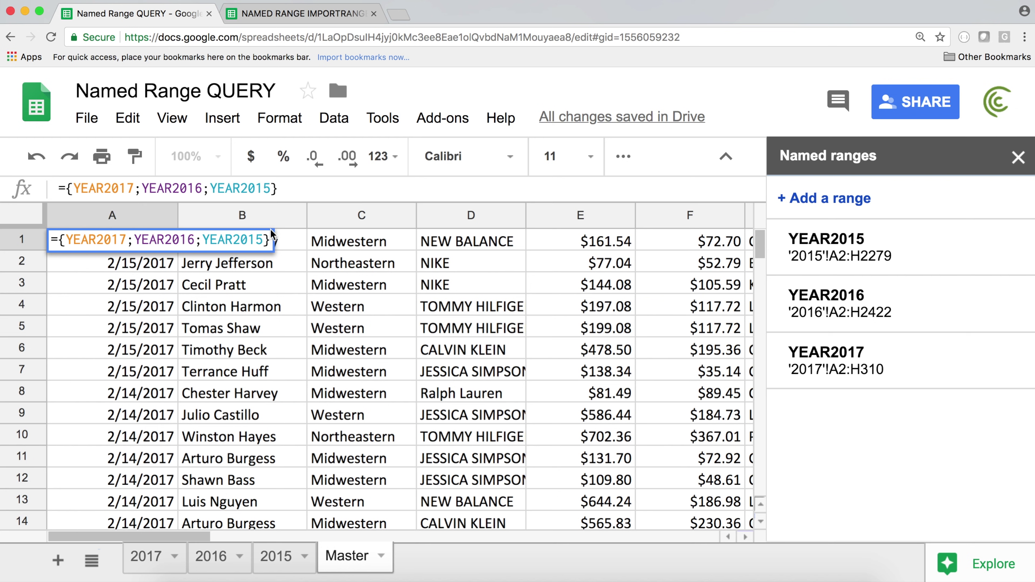
key(Return)
key(Up)
key(Down)
click(135, 235)
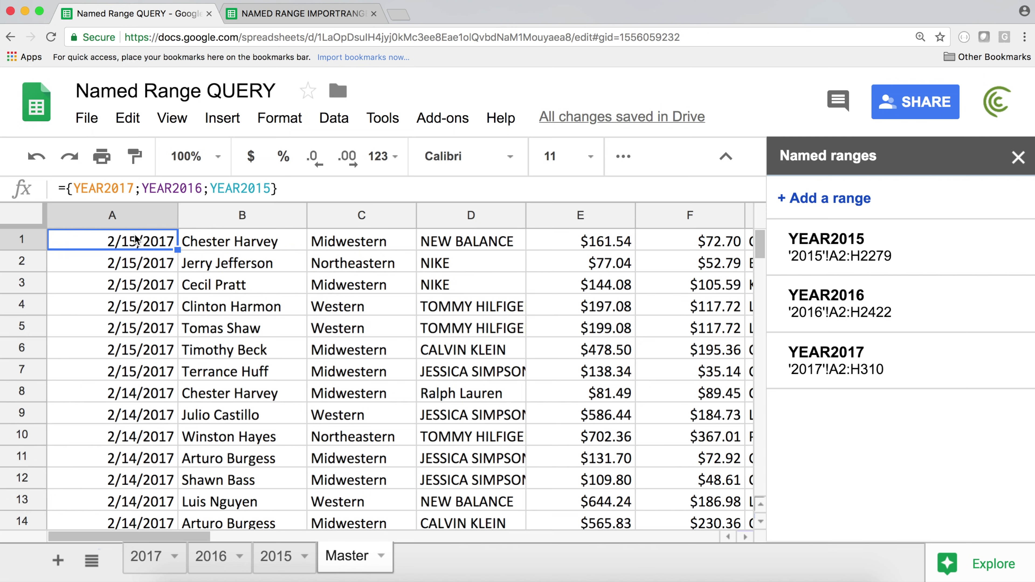
key(BackSpace)
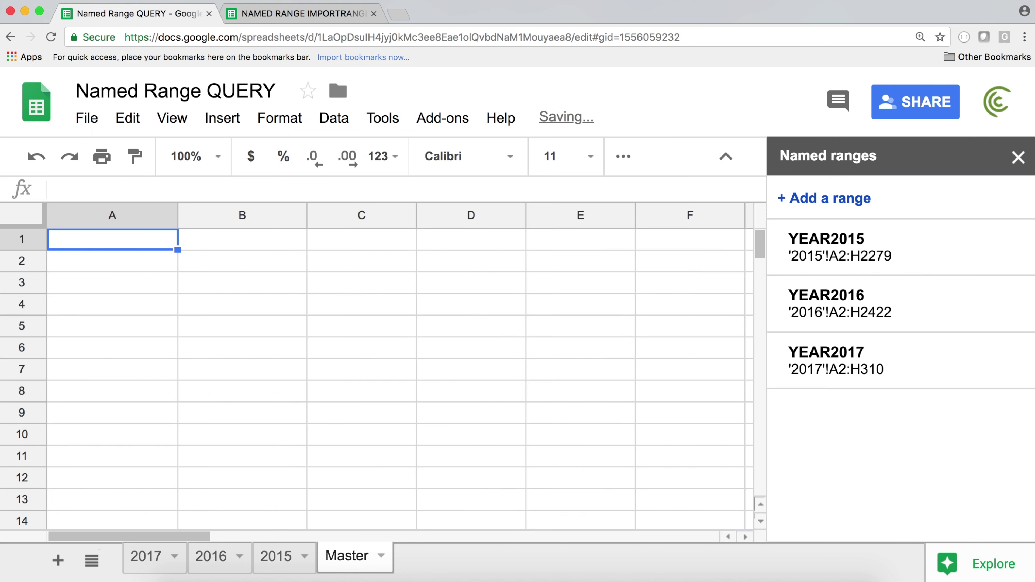
- Review the data and column layout of the 2017 sheet
click(162, 564)
drag(759, 475, 748, 203)
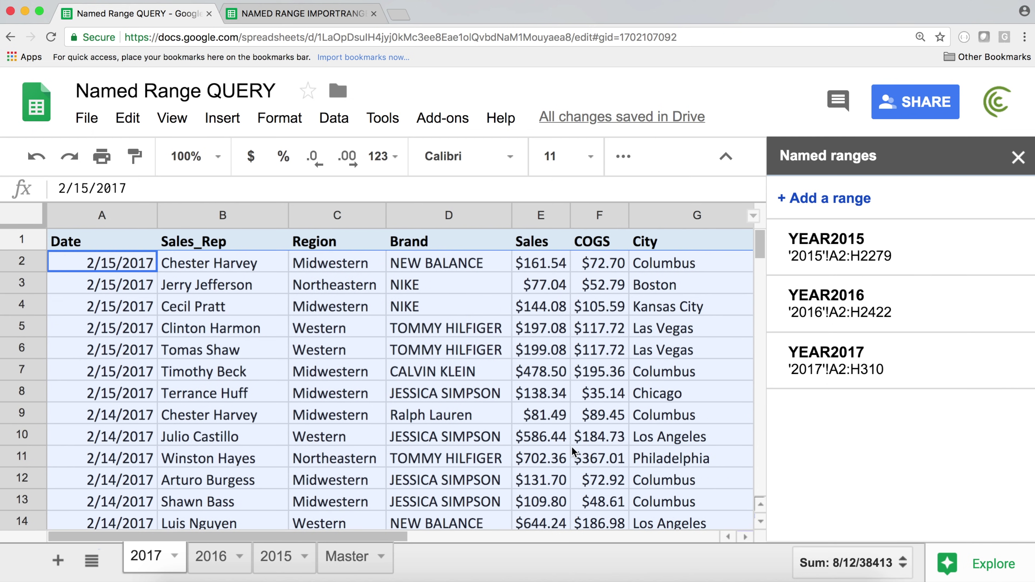
drag(364, 538, 342, 534)
mouse_move(342, 534)
mouse_down()
mouse_move(526, 536)
mouse_move(346, 529)
mouse_up()
- Enter =QUERY(YEAR2017,"SELECT *",1) in cell A1 of the Master sheet to return every column of the named range
click(345, 557)
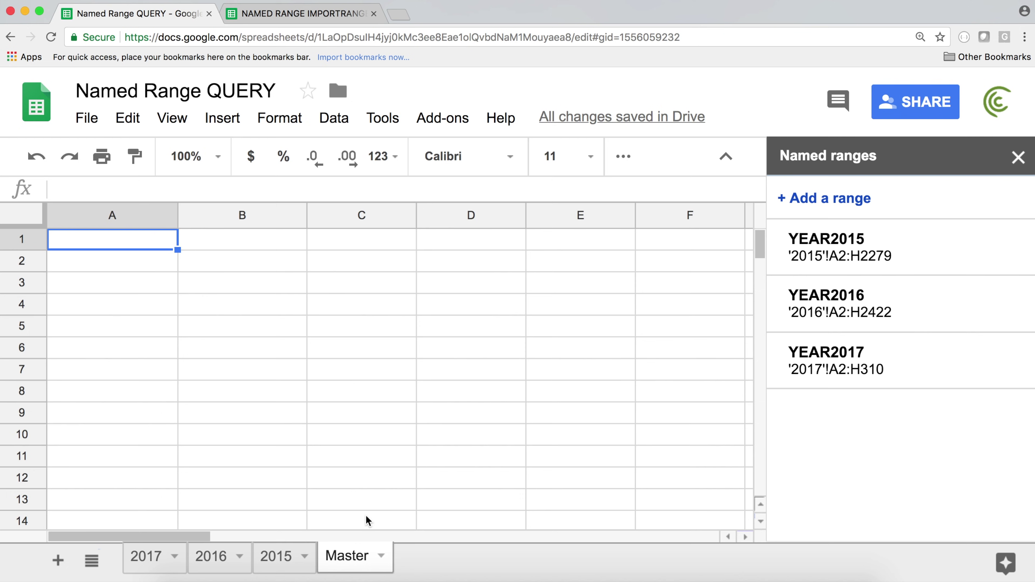
text(=QU)
key(Tab)
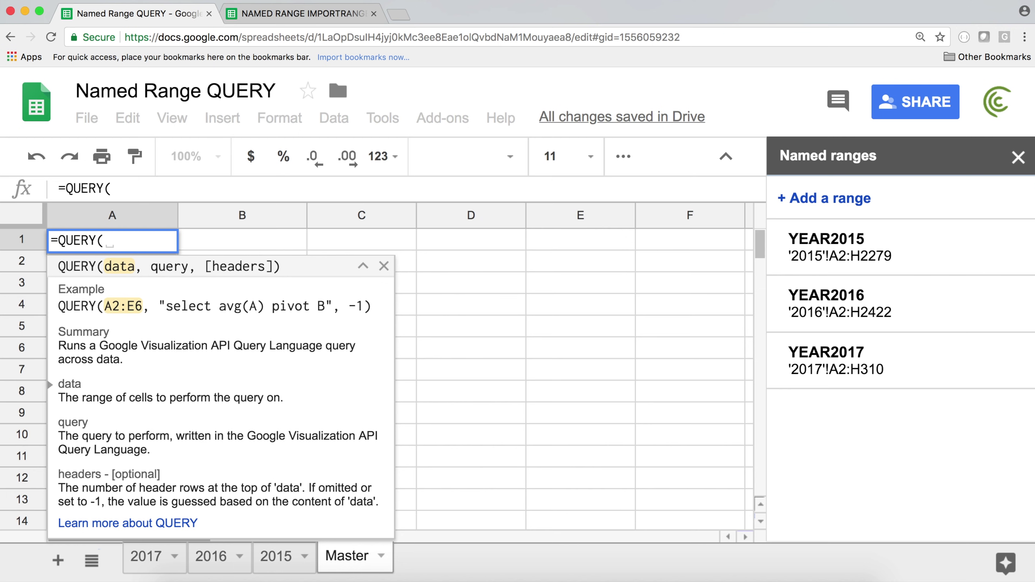
text(YEA)
key(Up)
key(Up)
key(Up)
key(Tab)
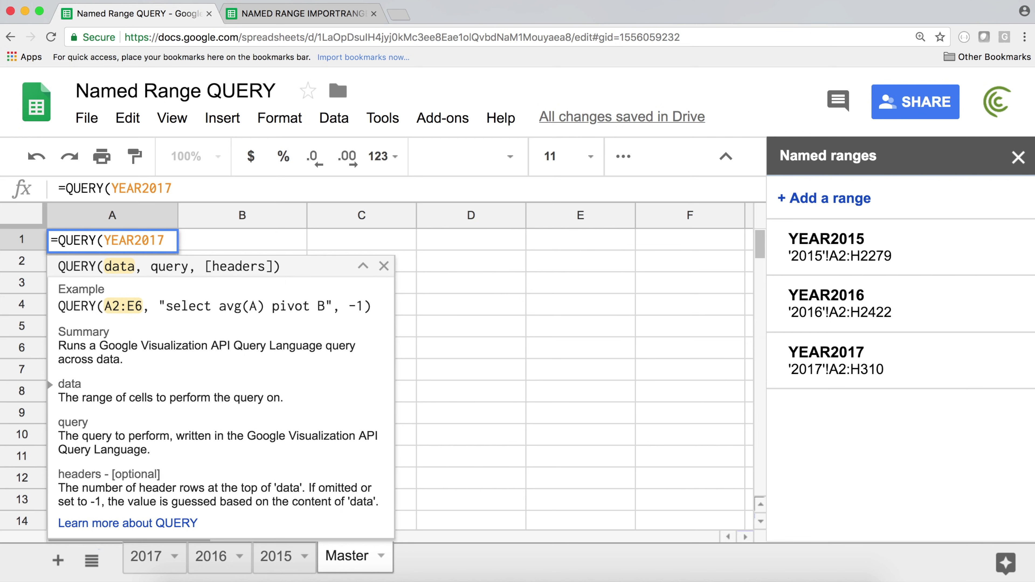
text(,)
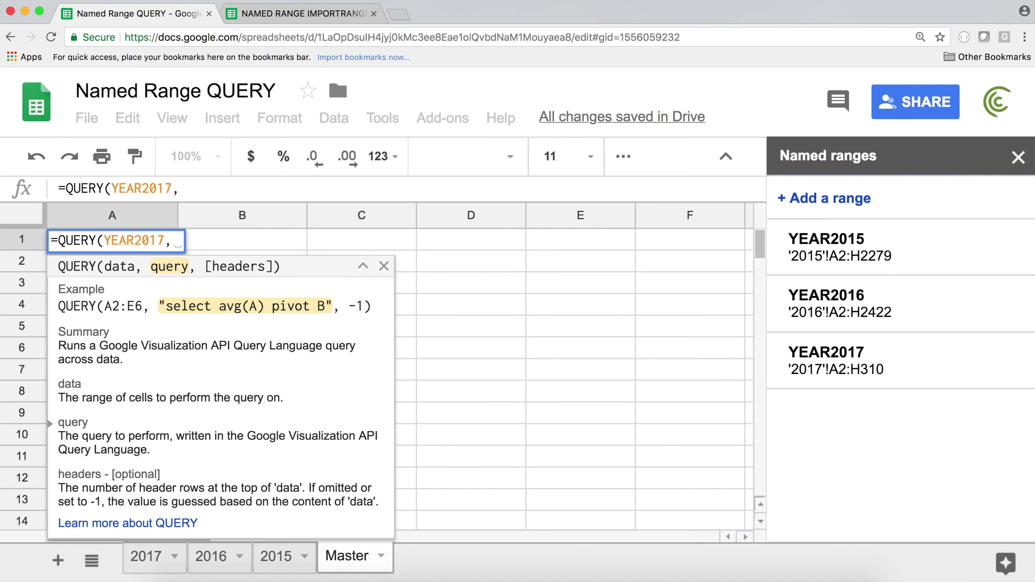
text("SELECT )
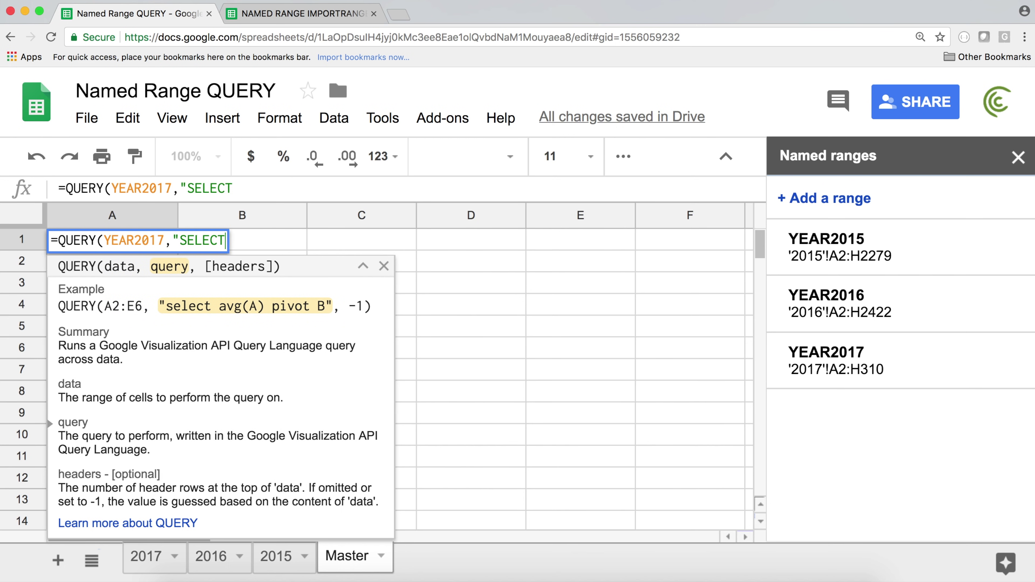
text(*)
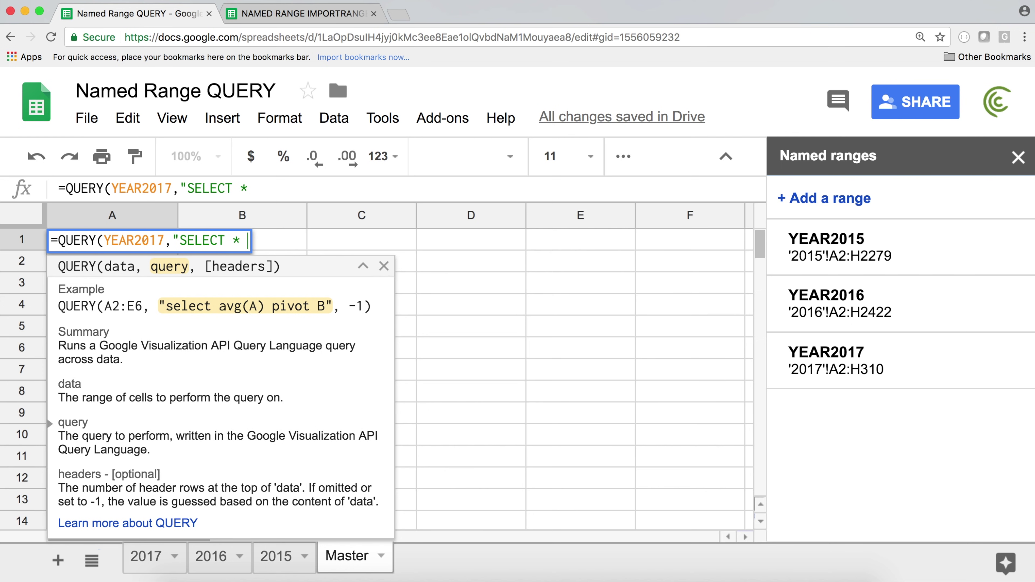
text(",1)
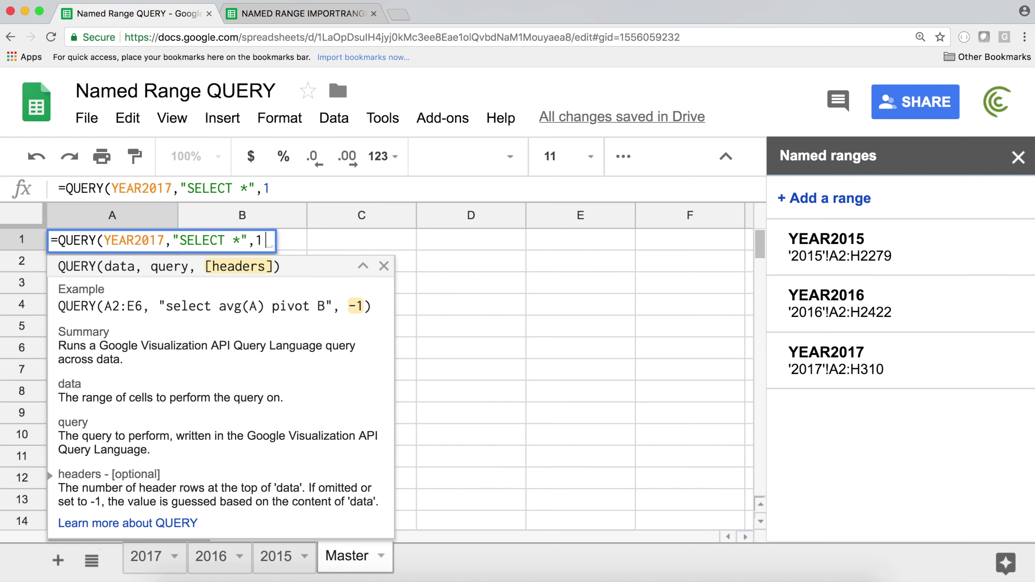
text())
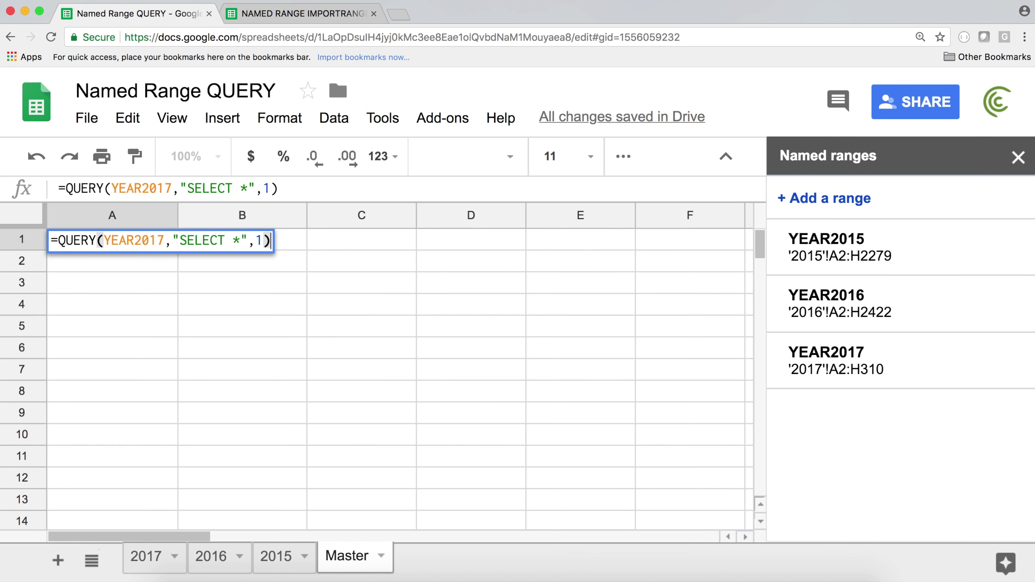
key(Return)
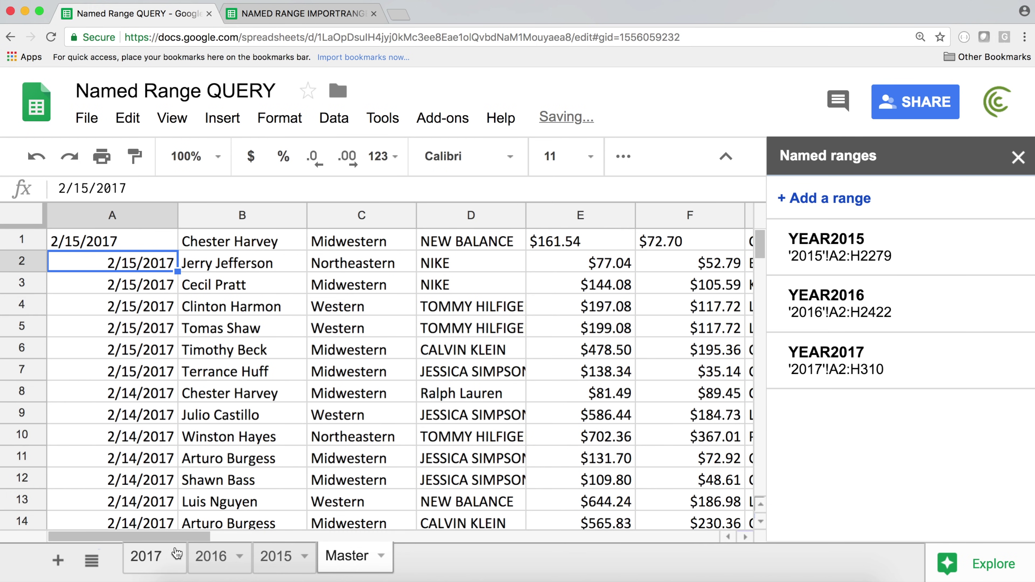
- Examine the 2017 sheet's header row and its columns, including which column holds Sales
click(147, 556)
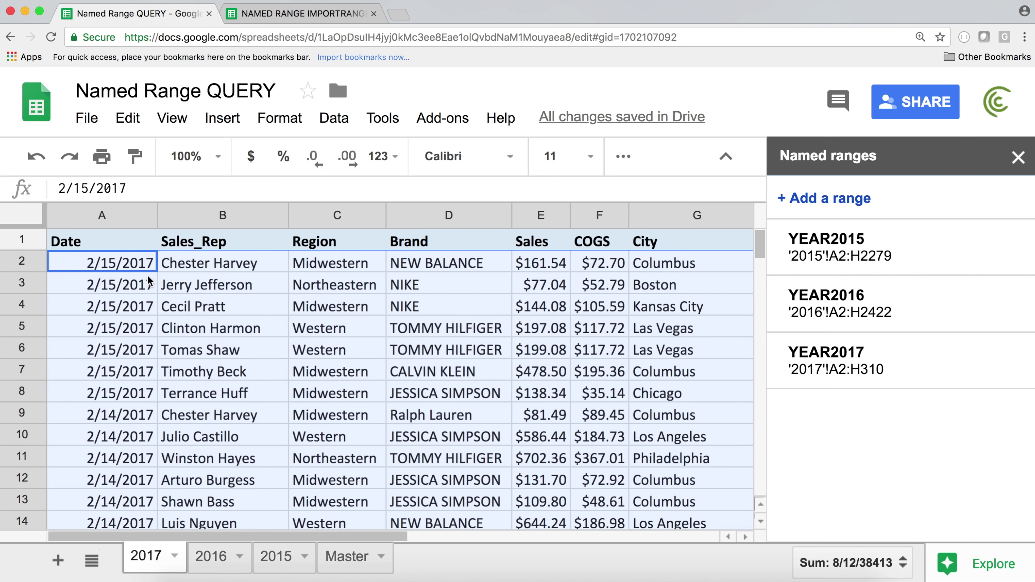
click(130, 265)
drag(311, 537, 394, 539)
click(277, 525)
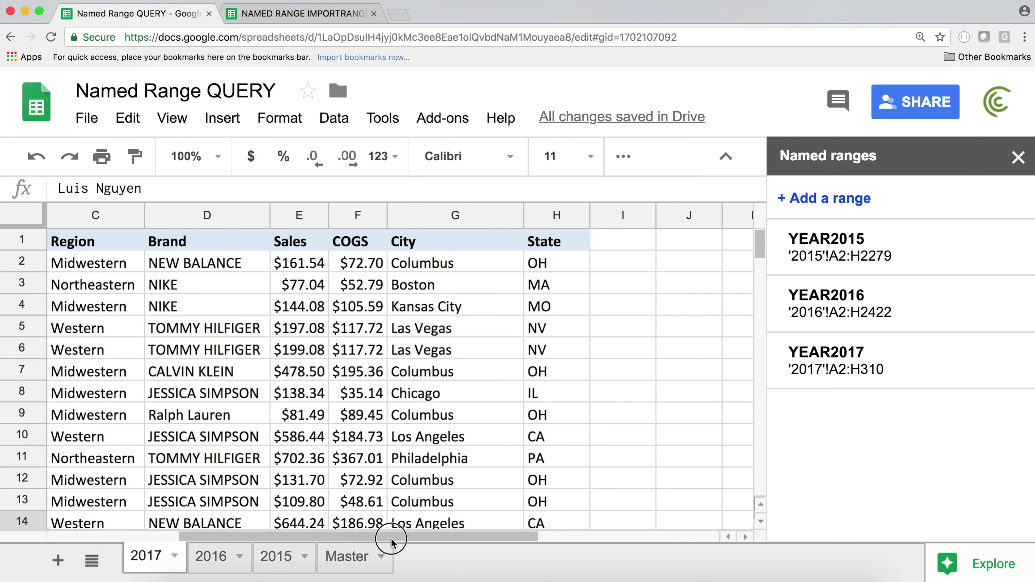
click(301, 242)
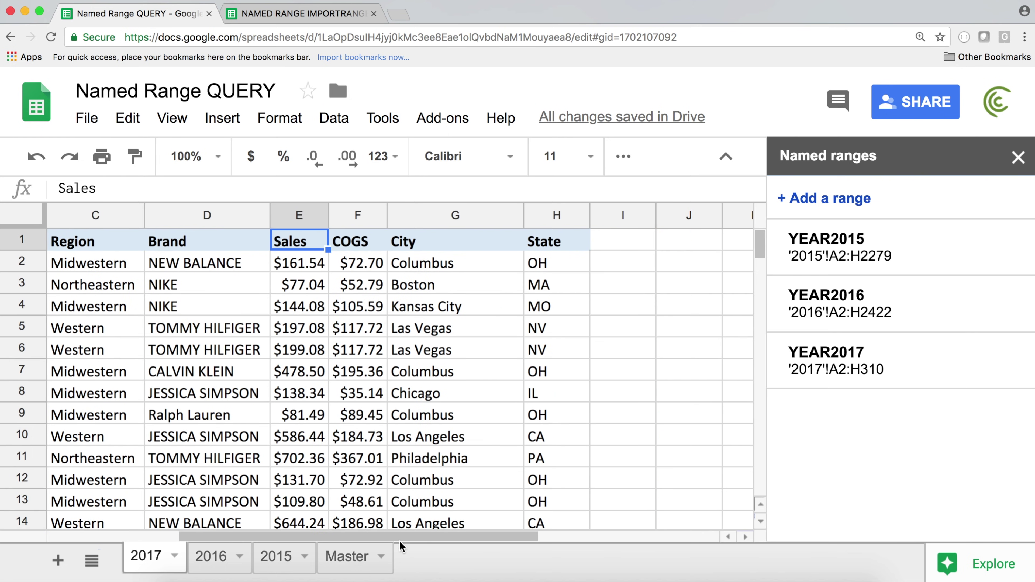
scroll(395, 538, left, 3)
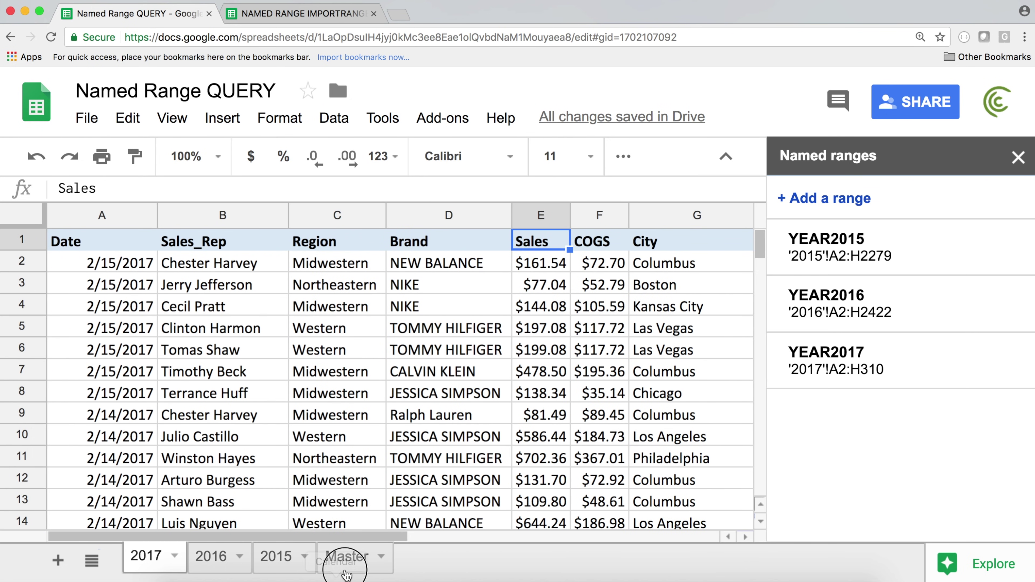
- Change the headers argument of the Master sheet's A1 QUERY formula to 0
click(346, 556)
double_click(85, 245)
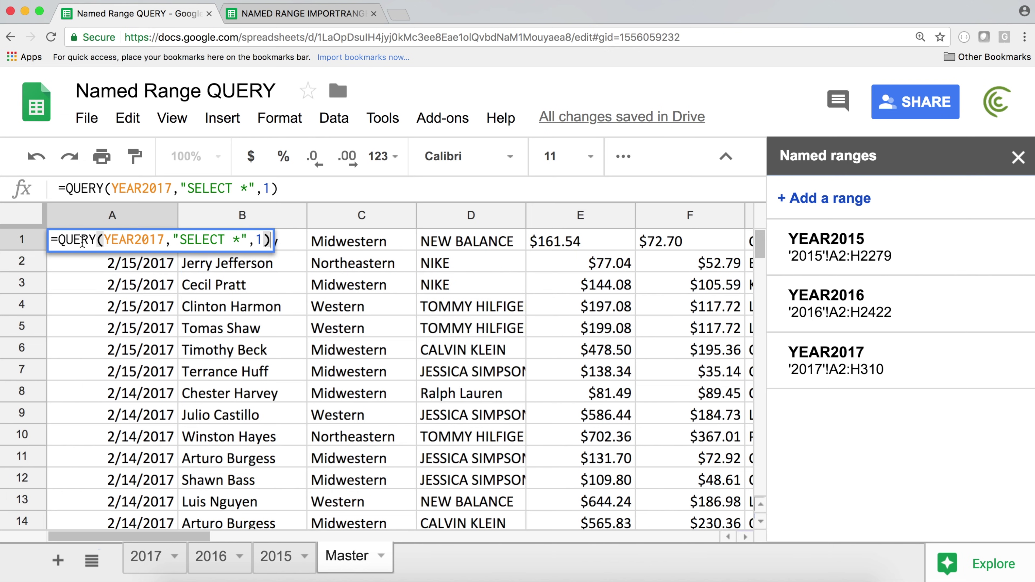
double_click(261, 240)
text(0)
key(Return)
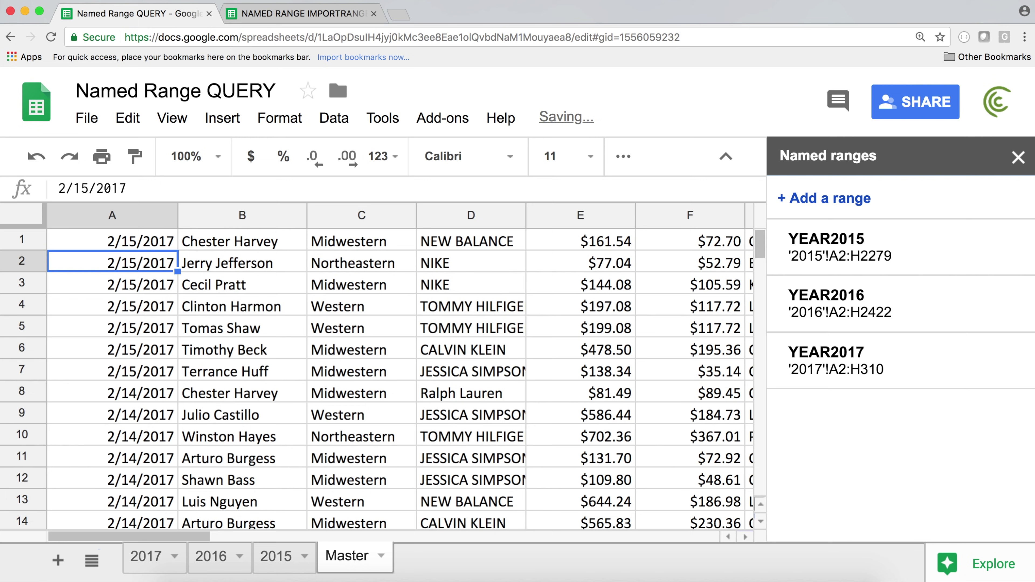
- Try to filter the A1 query by sales above 200, making its query string "SELECT * E > 200"
double_click(139, 240)
click(242, 239)
text(E > 200",0))
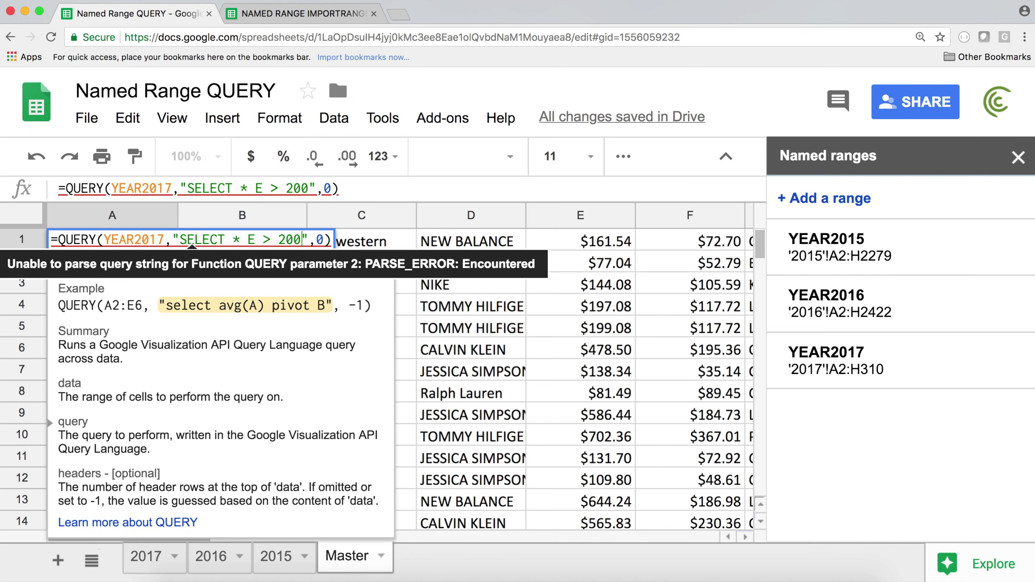
key(Return)
click(149, 249)
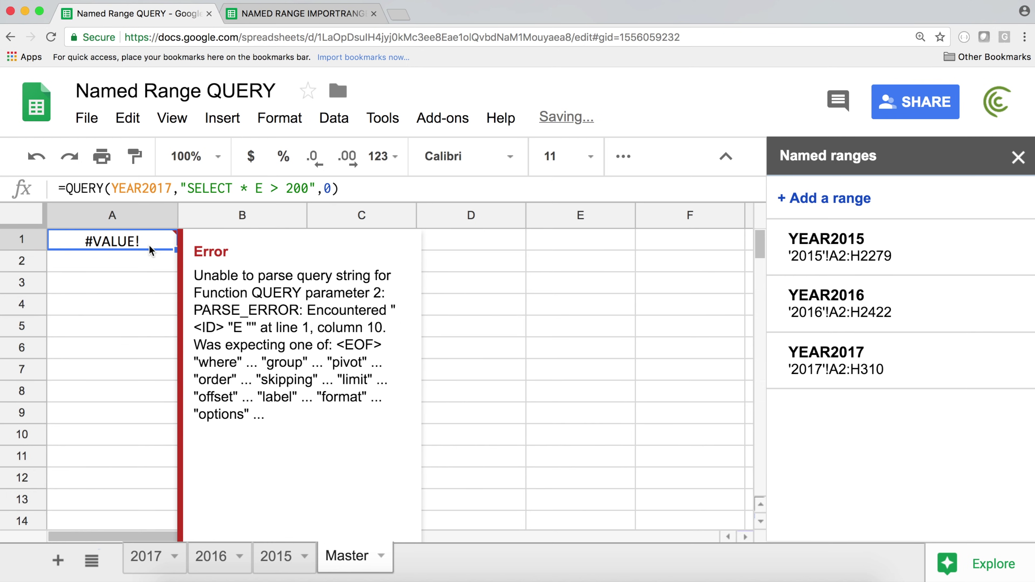
- Insert WHERE into the A1 query on the Master sheet, making its query string "SELECT * WHERE E > 200"
double_click(151, 247)
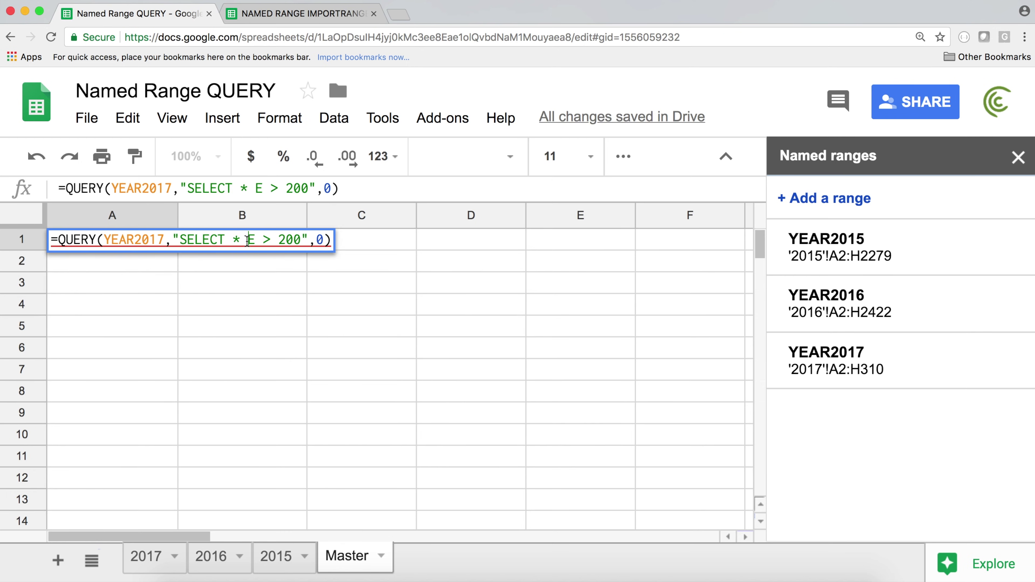
click(247, 240)
text(WHERE)
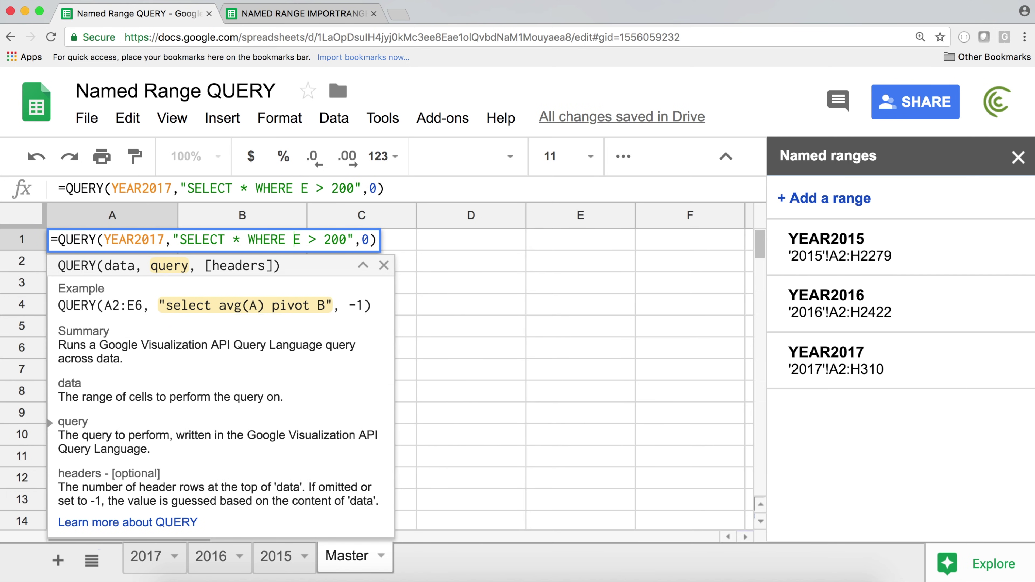
key(Return)
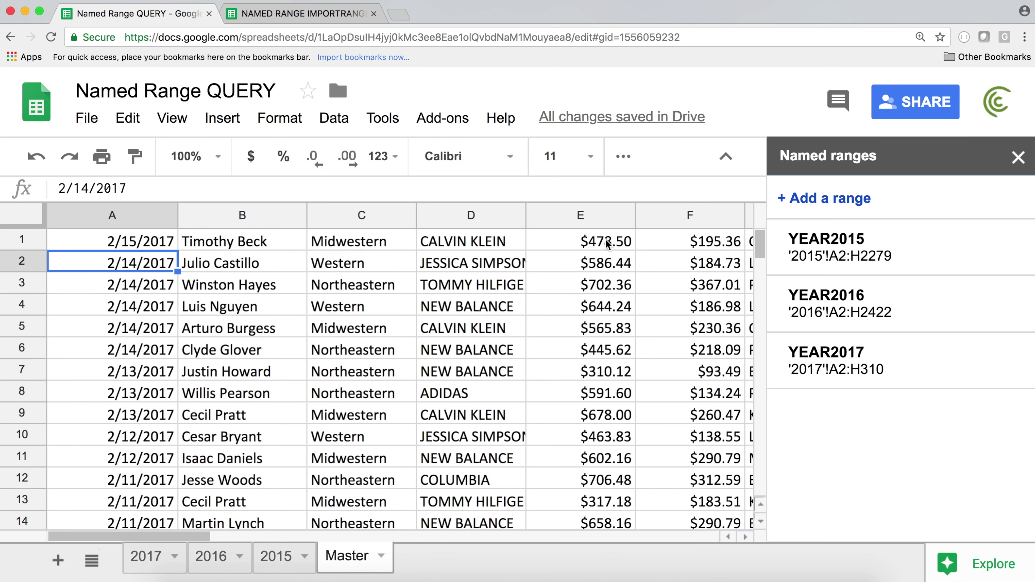
drag(626, 244, 609, 480)
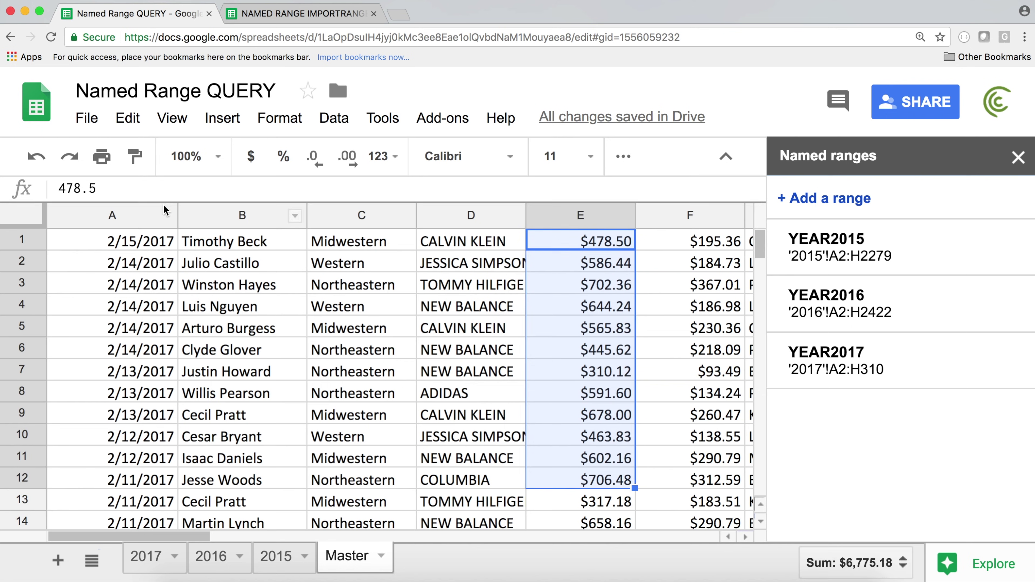
double_click(139, 239)
double_click(139, 239)
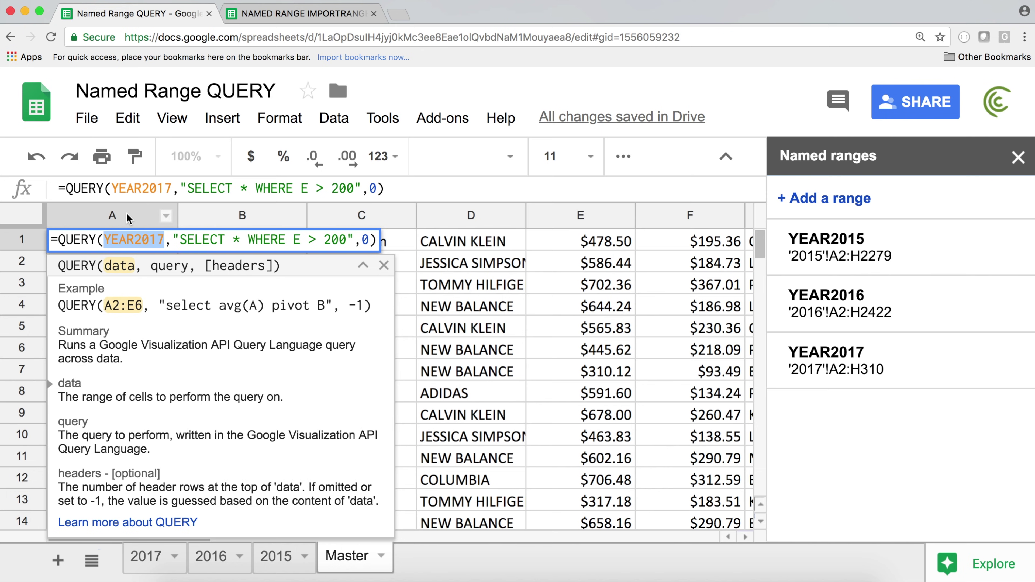
key(Return)
- Add 1000 more rows at the end of the 2017 sheet
click(160, 565)
drag(762, 247, 754, 542)
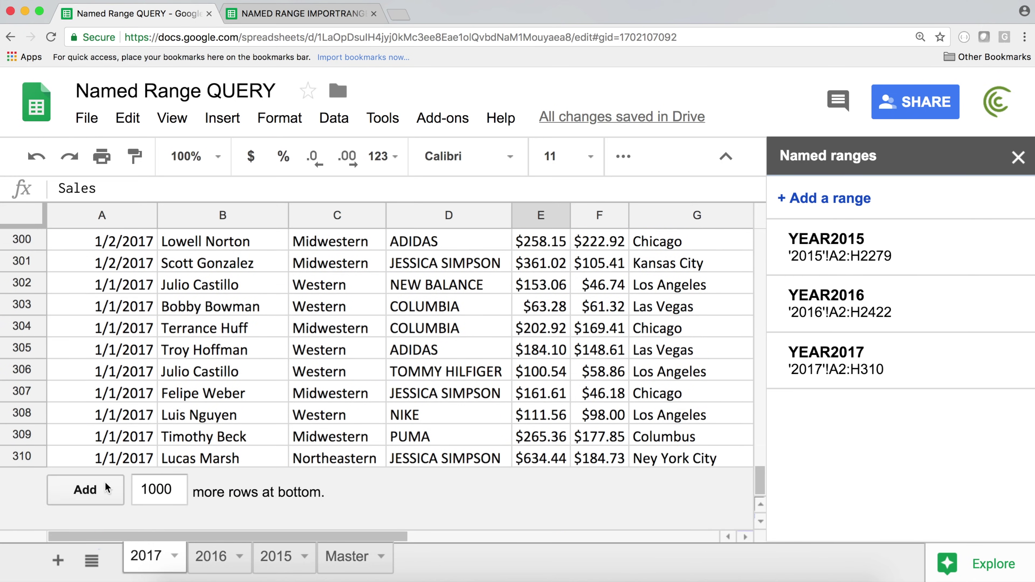
click(88, 490)
drag(758, 465, 769, 306)
click(678, 335)
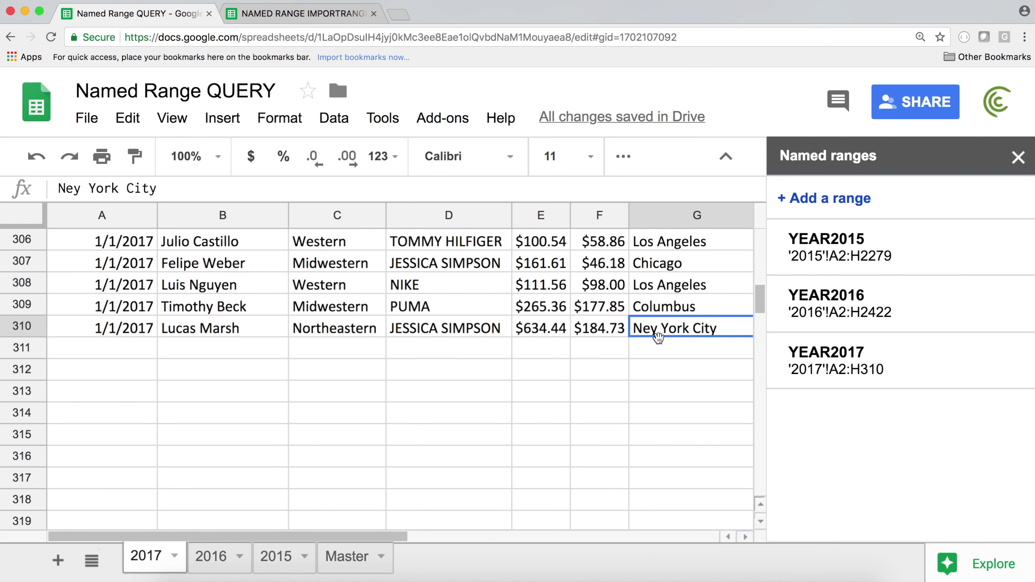
click(683, 349)
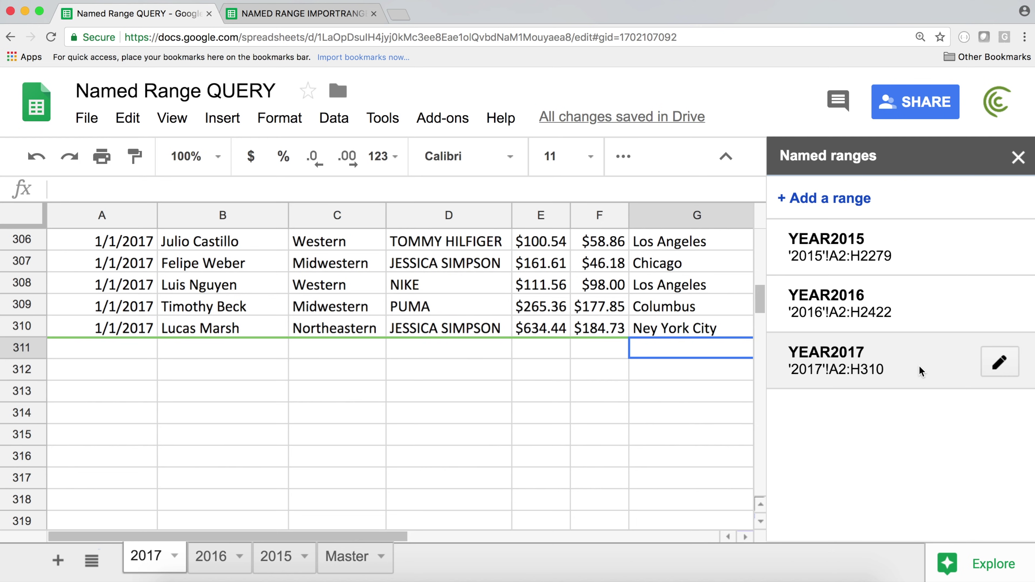
- Try to leave the YEAR2017 named range without an end row by setting it to '2017'!A2:H
click(996, 362)
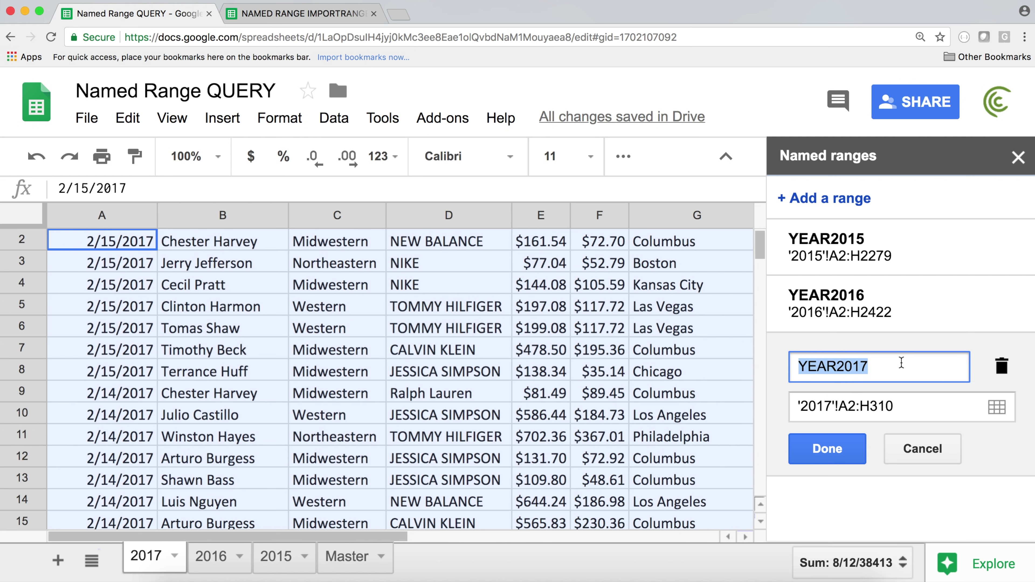
click(908, 405)
drag(873, 407, 930, 408)
key(BackSpace)
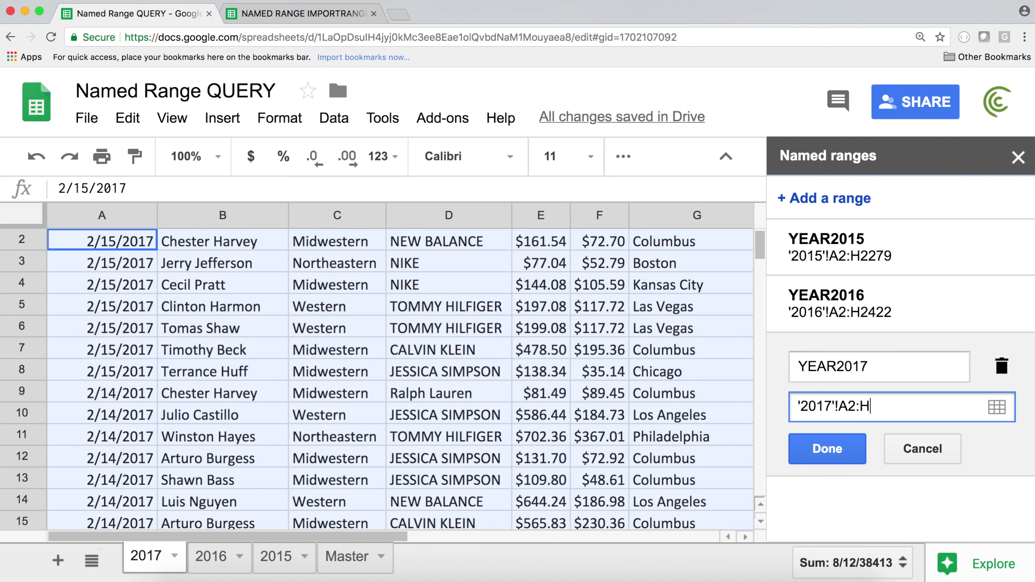
click(826, 450)
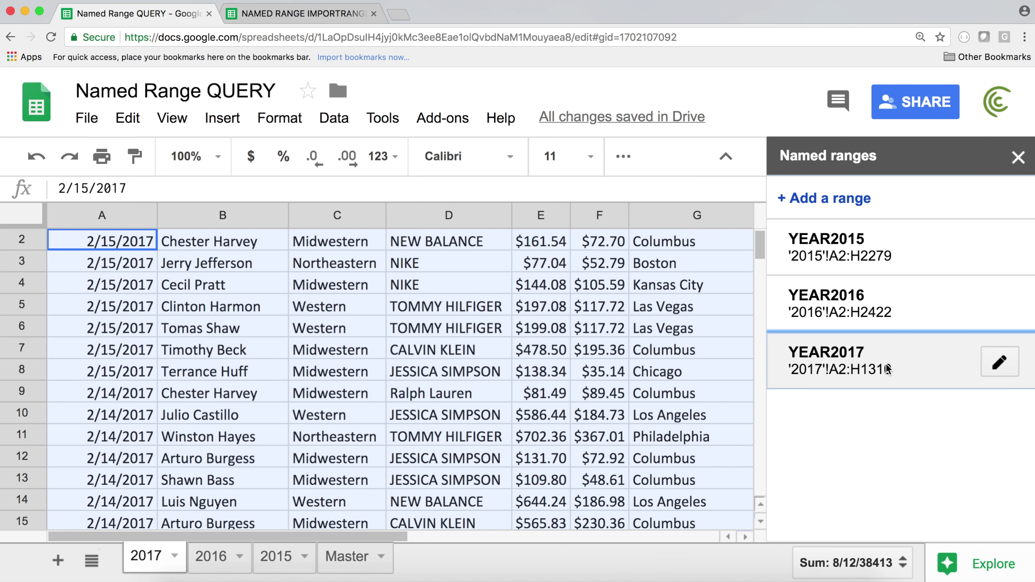
- Redefine the YEAR2017 named range as whole columns, '2017'!A:H
click(999, 362)
click(864, 410)
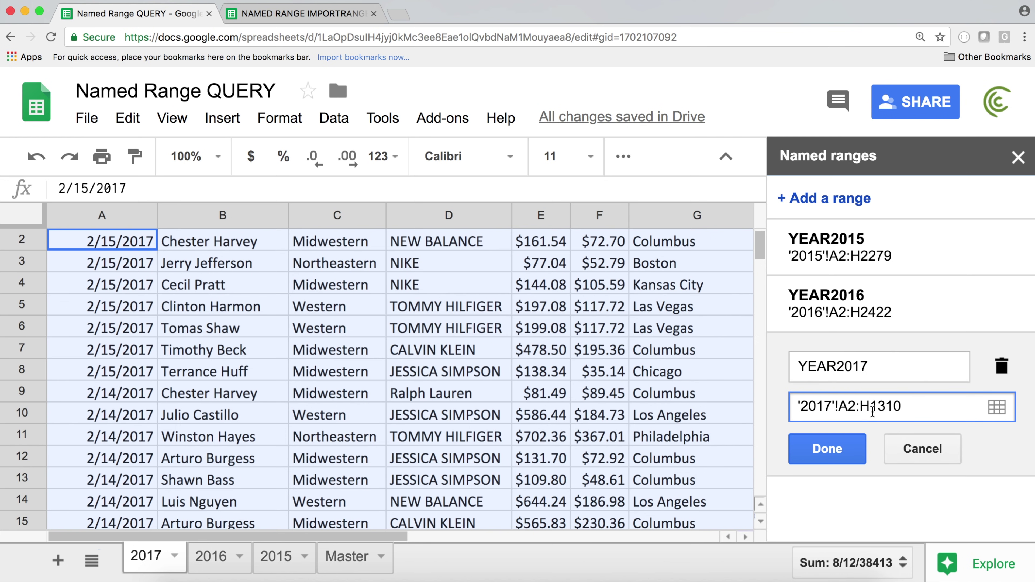
key(BackSpace)
click(901, 403)
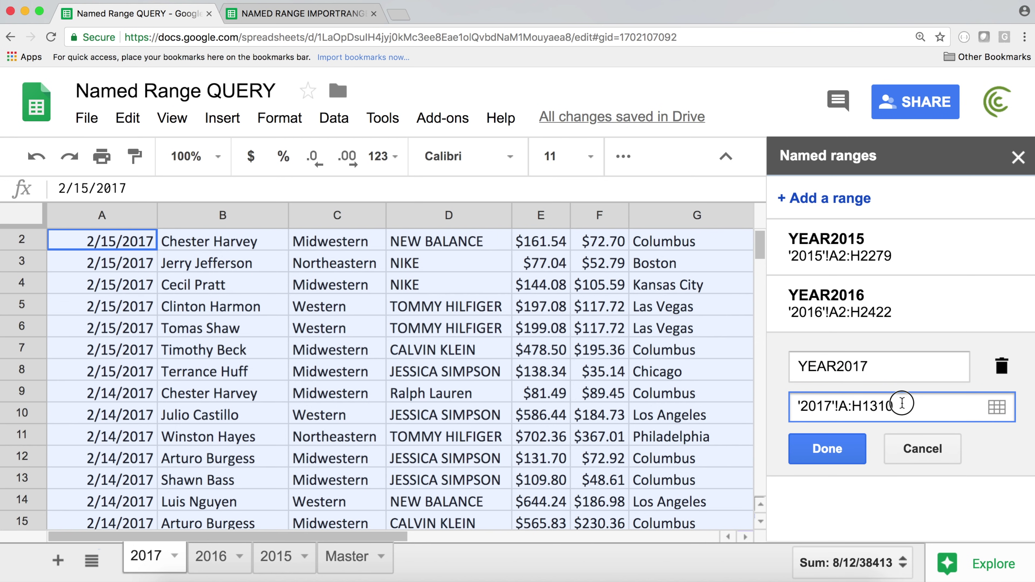
key(BackSpace)
key(BackSpace)
key(BackSpace)
key(BackSpace)
click(854, 440)
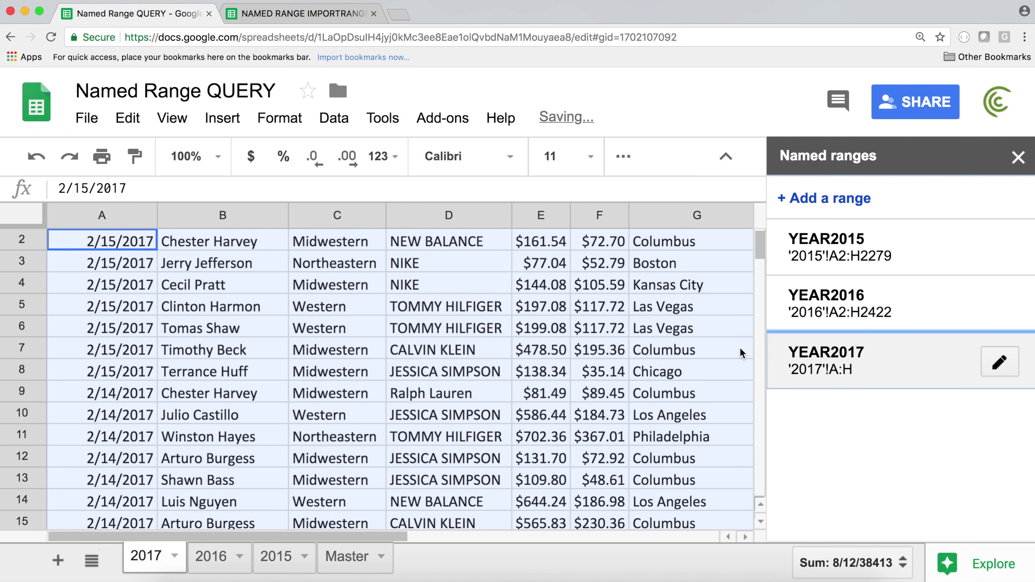
- Examine the 2017 sheet's header row and columns, and the headers argument of the Master sheet's A1 query
drag(758, 256, 758, 247)
click(593, 243)
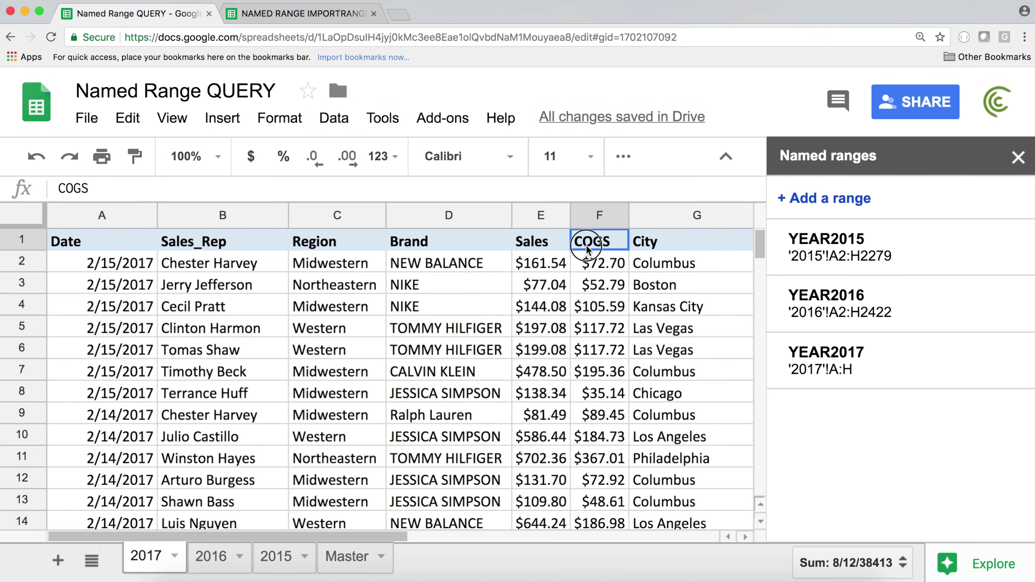
drag(100, 240, 665, 242)
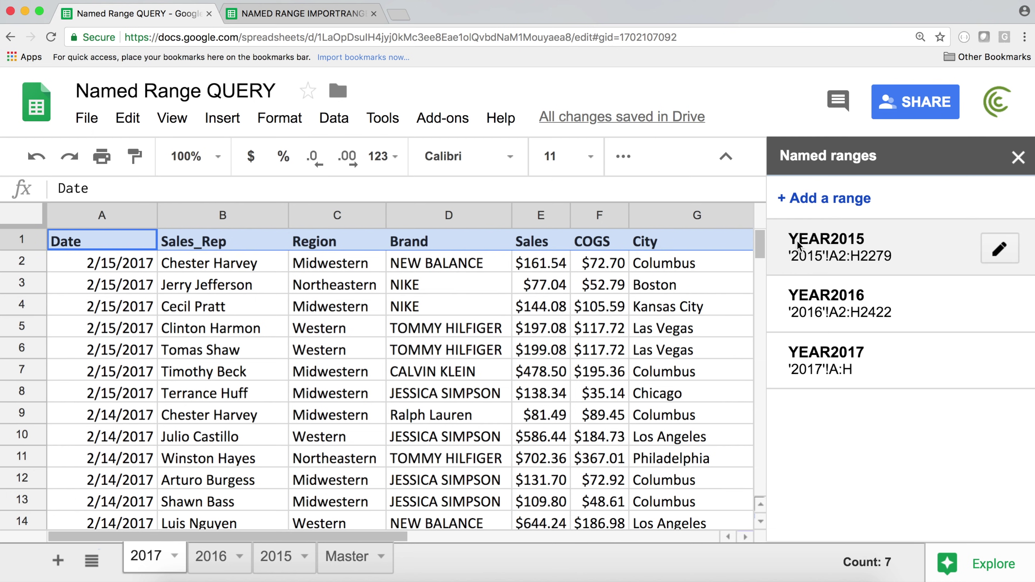
mouse_move(757, 244)
mouse_down()
mouse_move(736, 515)
mouse_move(756, 244)
mouse_up()
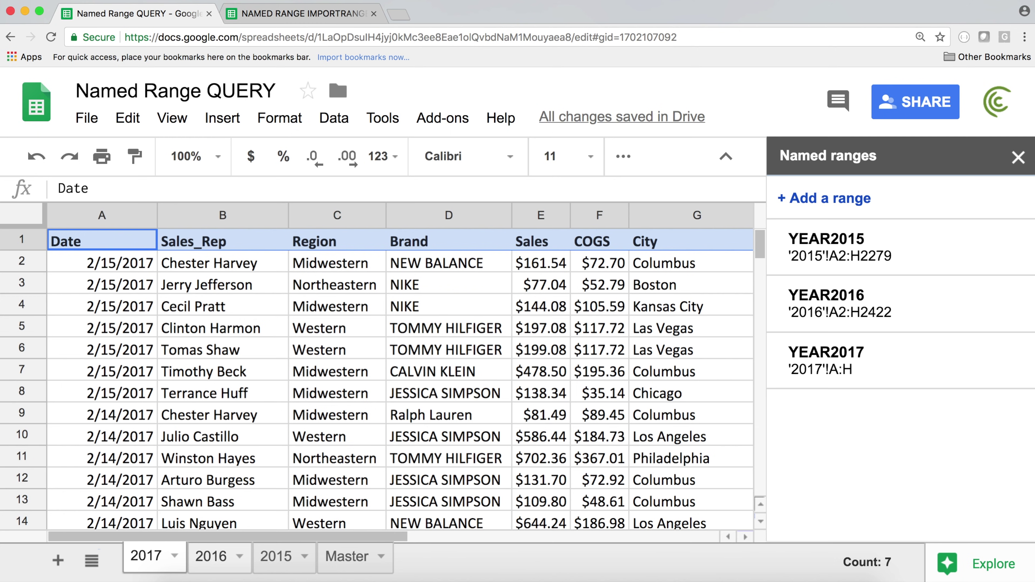
click(348, 557)
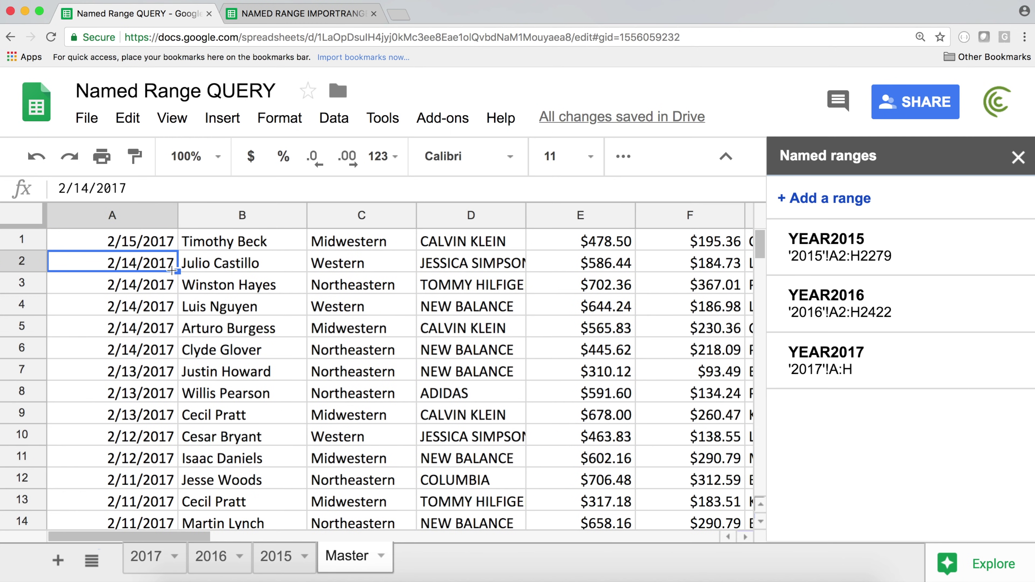
click(132, 245)
text(=QUERY(YEAR2017,"SELECT * WHERE E > 200",0))
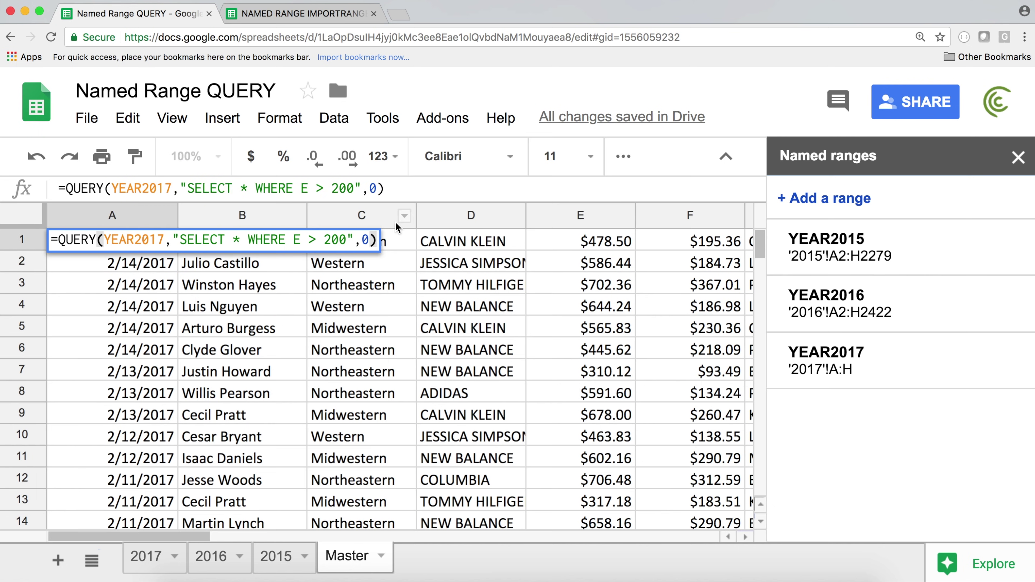
double_click(360, 244)
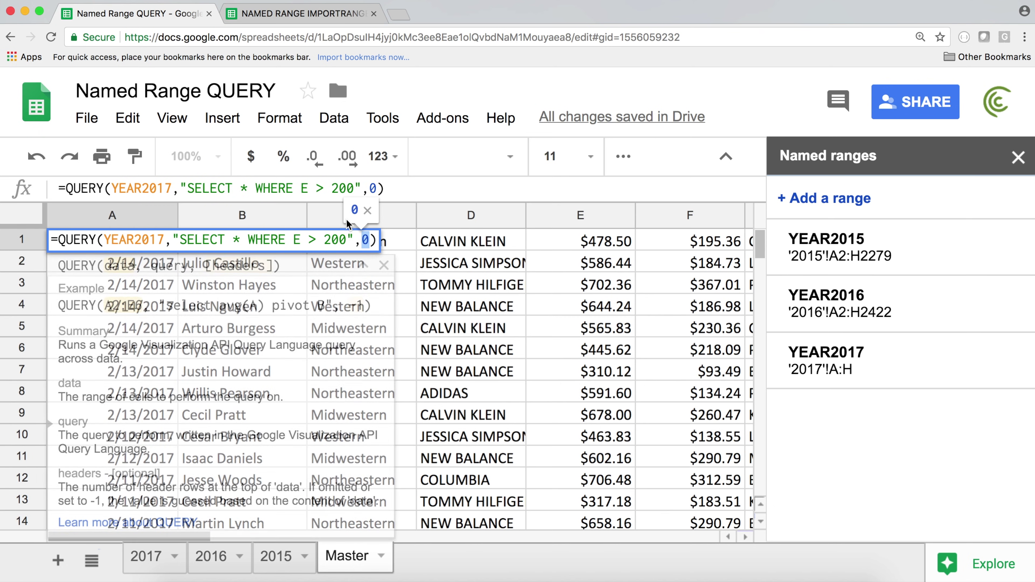
key(Return)
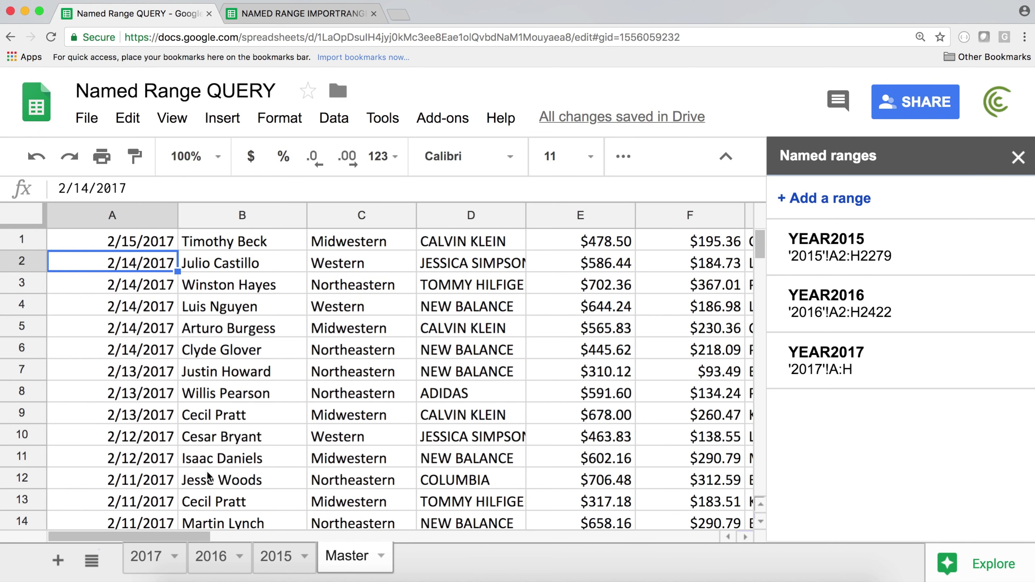
click(146, 558)
drag(104, 214, 658, 213)
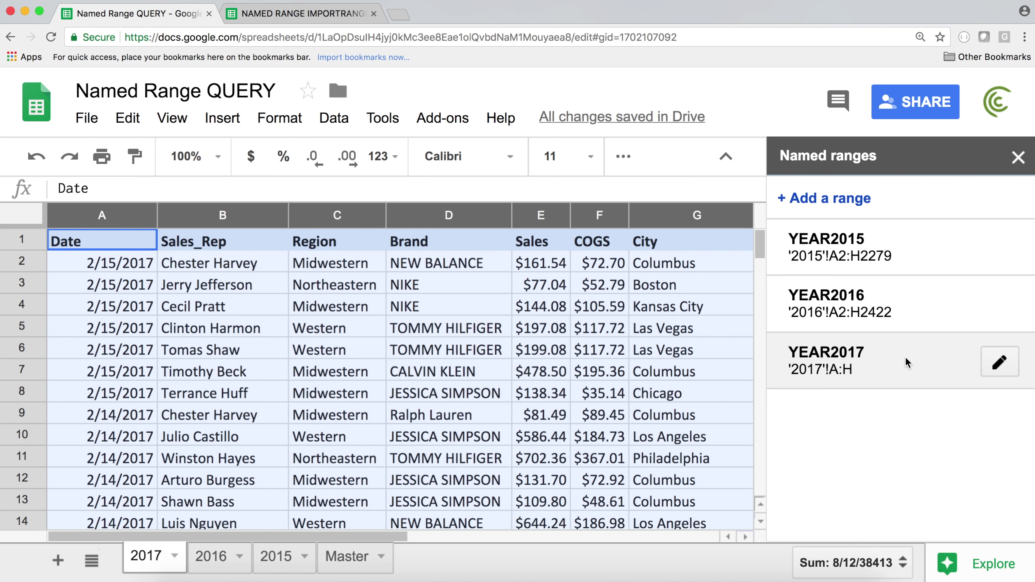
click(229, 247)
drag(88, 241, 650, 255)
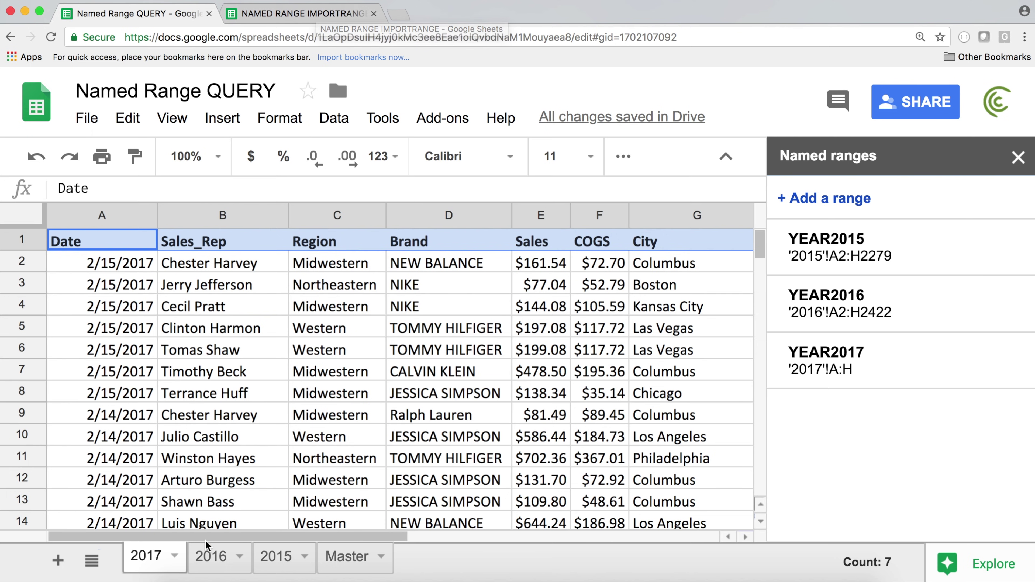
- Set the headers argument of the Master sheet's A1 QUERY formula to 1
click(346, 557)
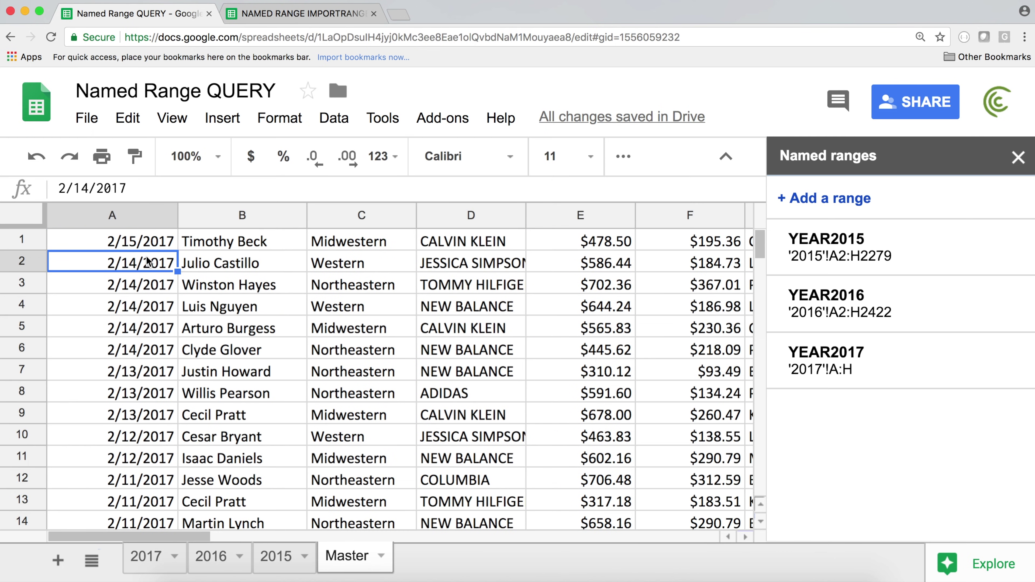
double_click(146, 242)
double_click(365, 239)
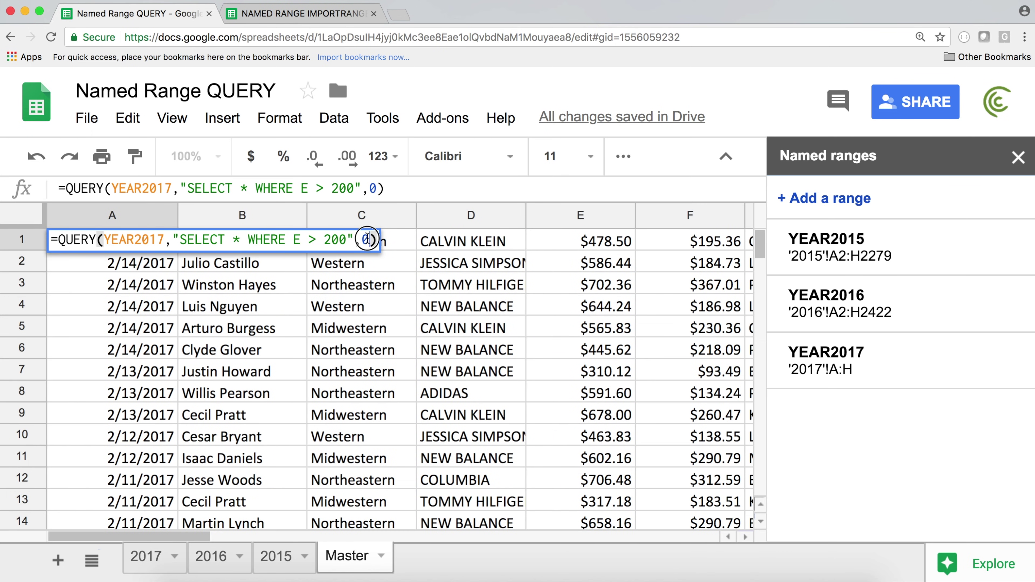
text(1)
key(Return)
mouse_move(759, 244)
mouse_down()
mouse_move(769, 356)
mouse_move(776, 238)
mouse_up()
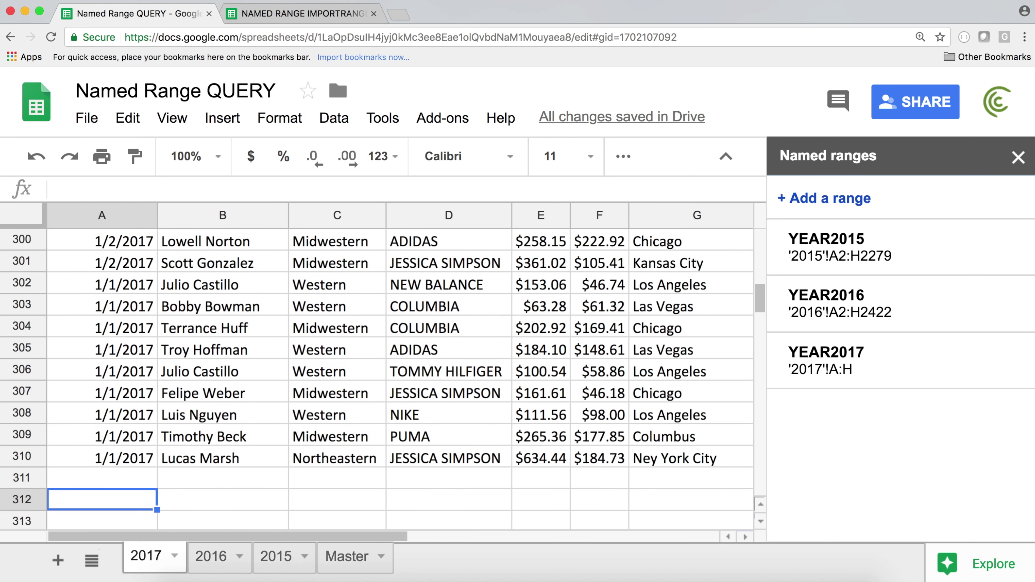
- Add a test record in row 311 of the 2017 sheet with date 1/1/2017 and sales of 70000
key(Up)
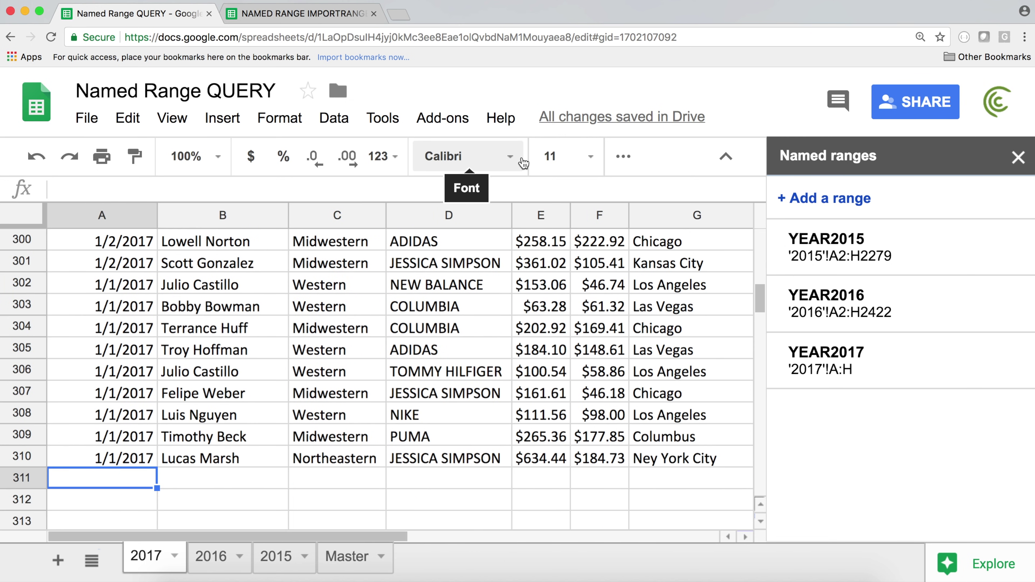
text(1/1/2017)
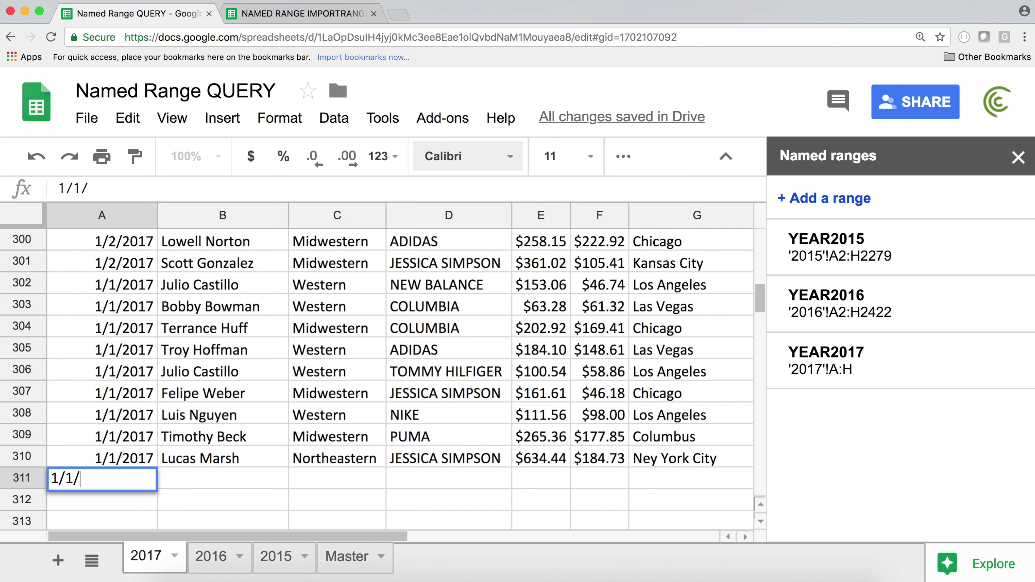
key(Tab)
key(Tab)
key(Tab)
key(Tab)
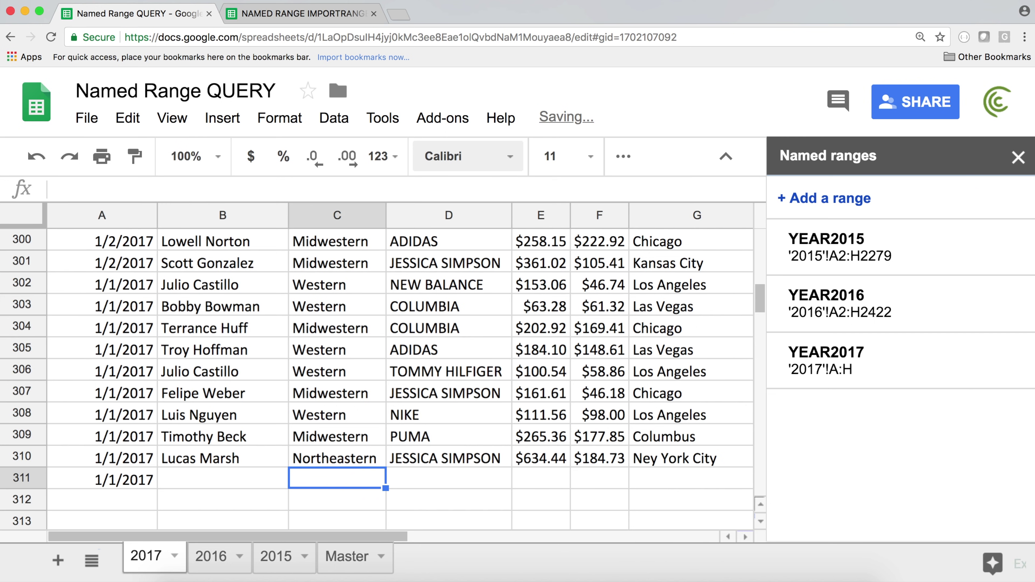
text(7)
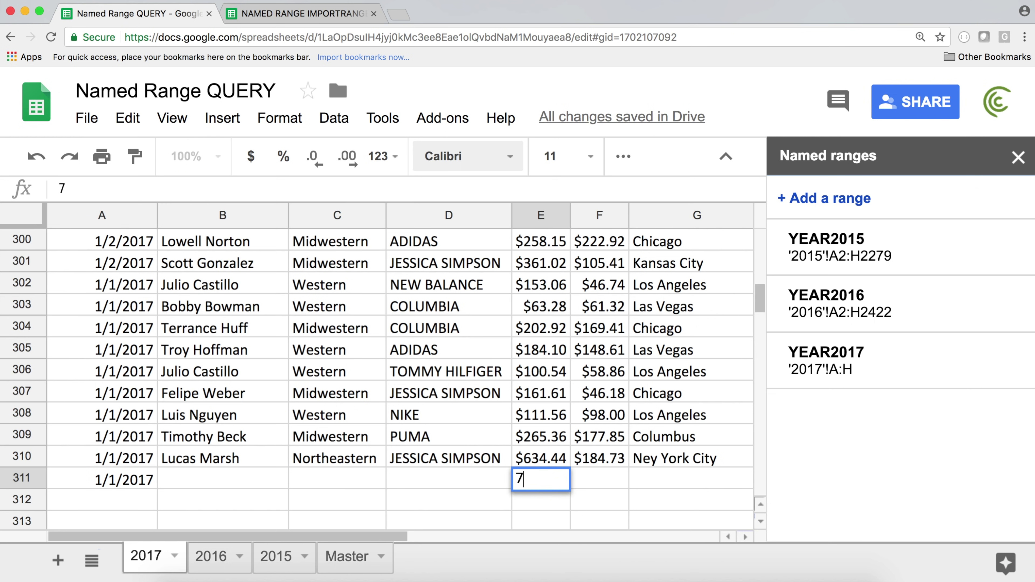
text(0,000000)
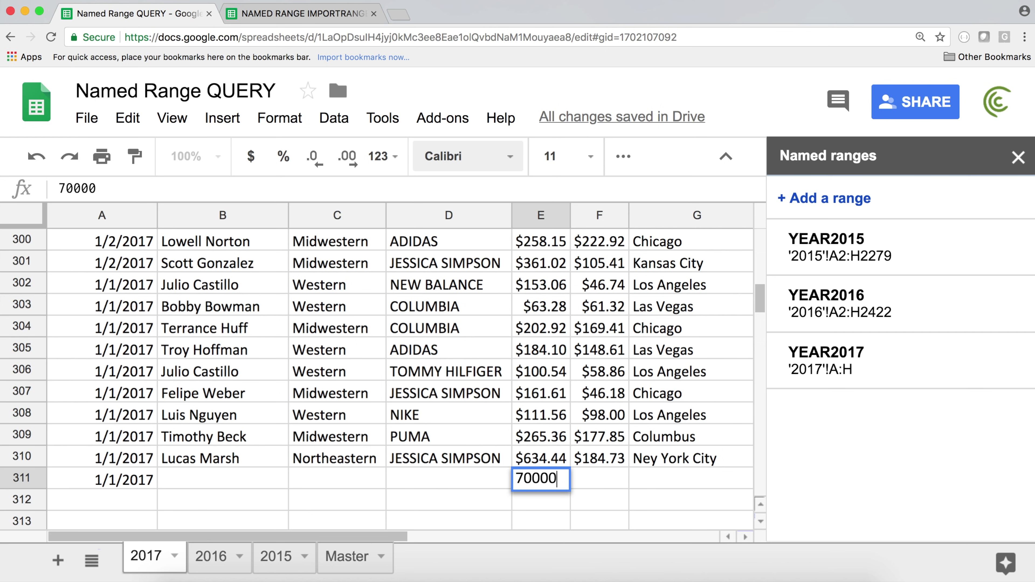
key(Return)
key(Up)
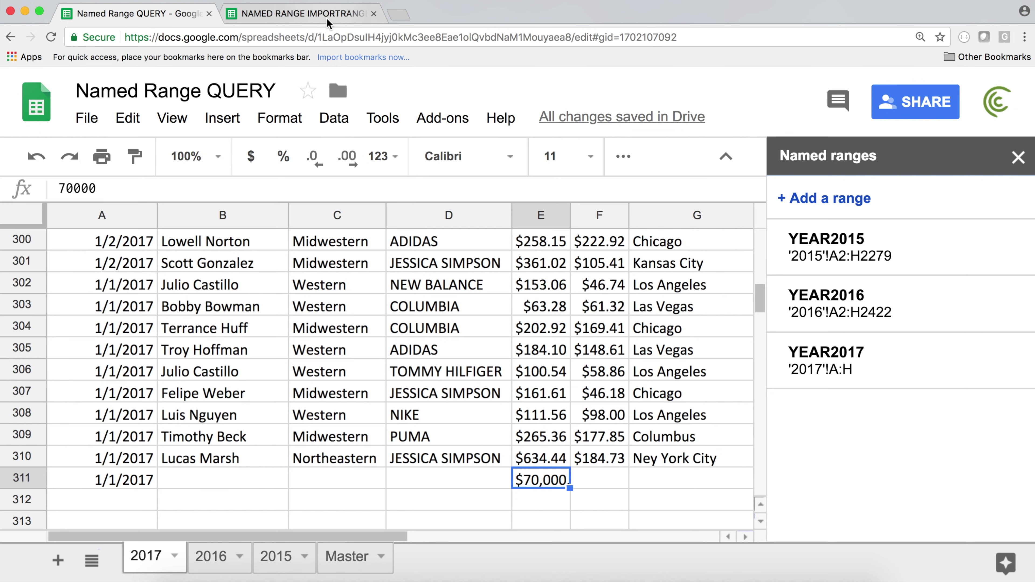
- Check the end of the Master sheet's query results for the added 70000 sales record
click(373, 558)
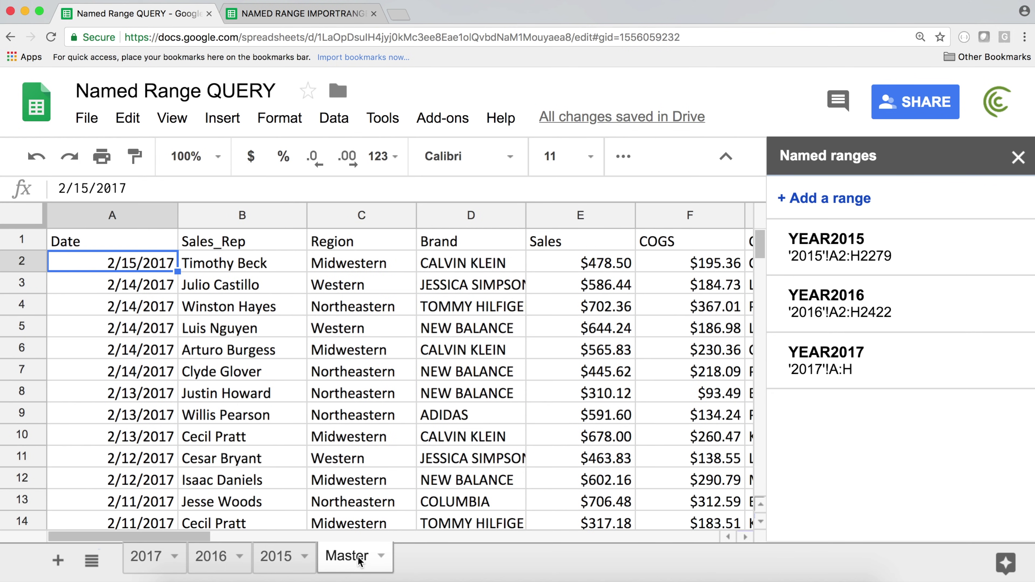
key(ctrl+Down)
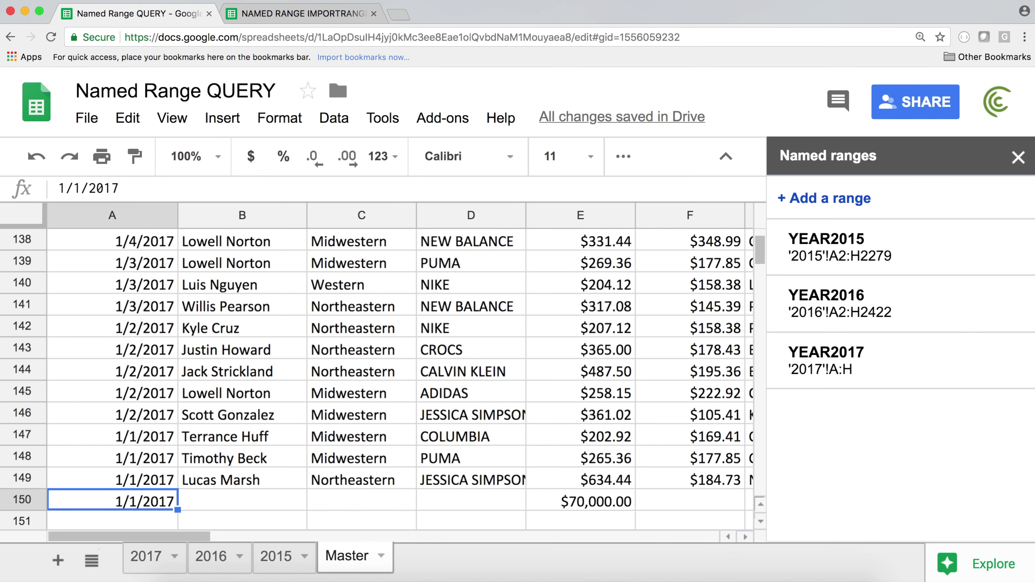
click(631, 506)
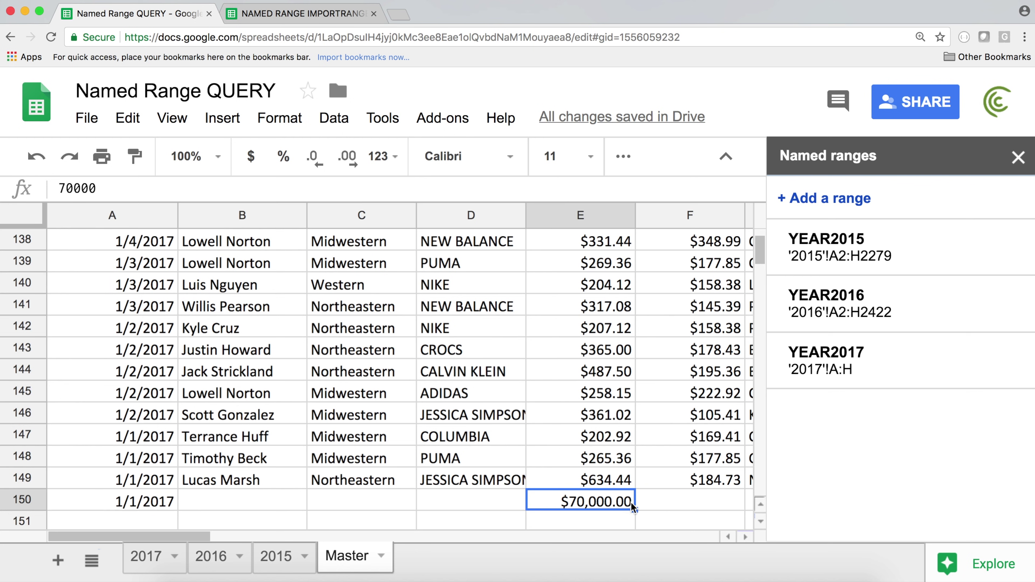
- Delete the test record's row 311 from the 2017 sheet and return to the Master sheet
click(154, 559)
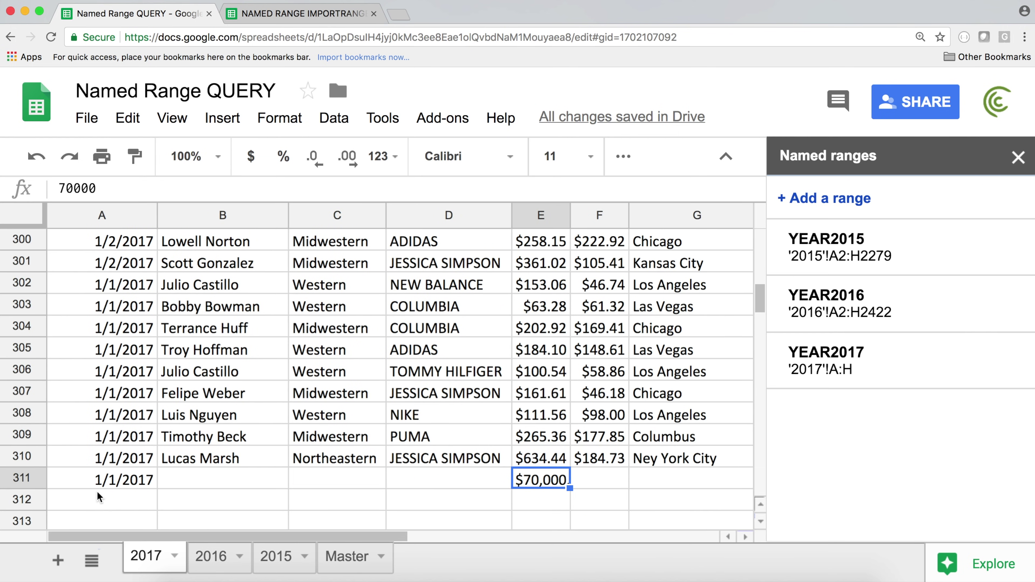
right_click(20, 479)
scroll(81, 554, down, 5)
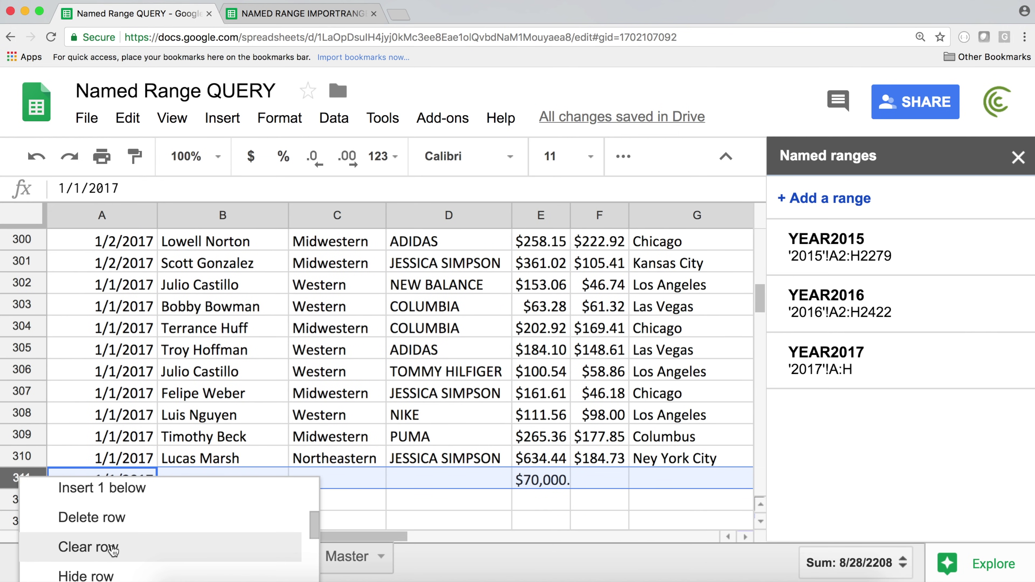
click(115, 516)
click(216, 334)
click(355, 555)
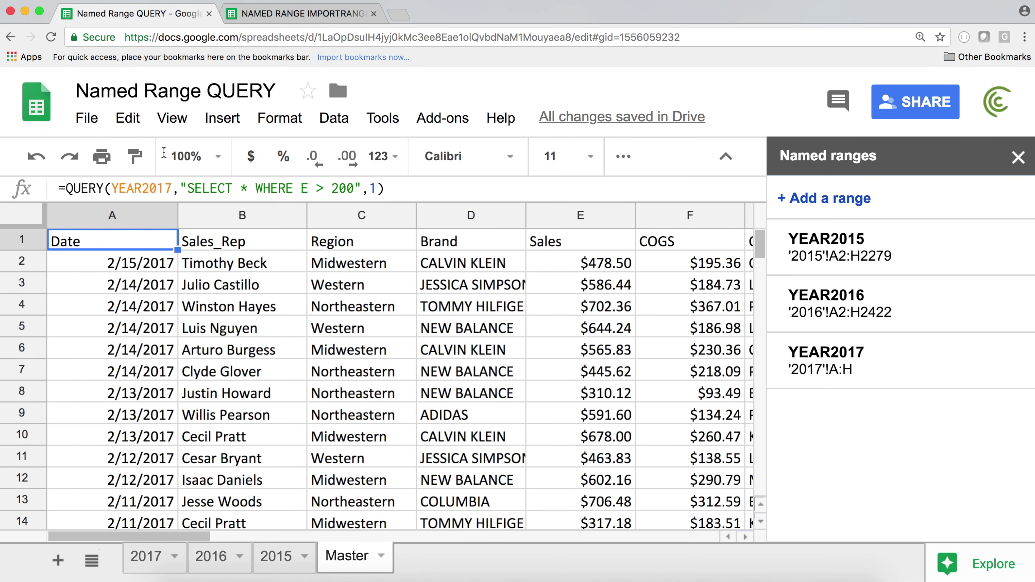
- Define a named range Region2017 covering the whole Region column C of the 2017 sheet
click(143, 565)
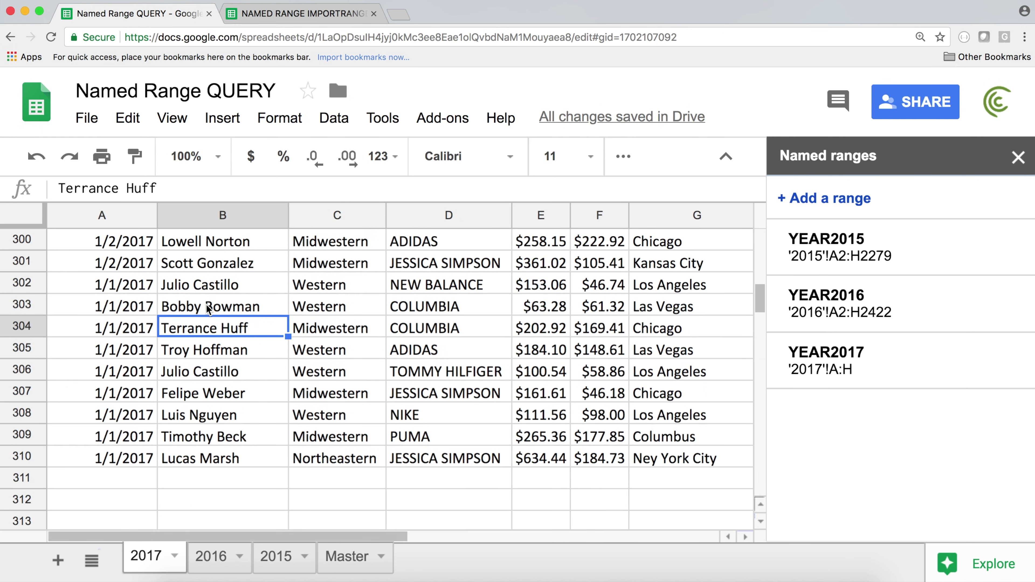
click(143, 329)
key(ctrl+Up)
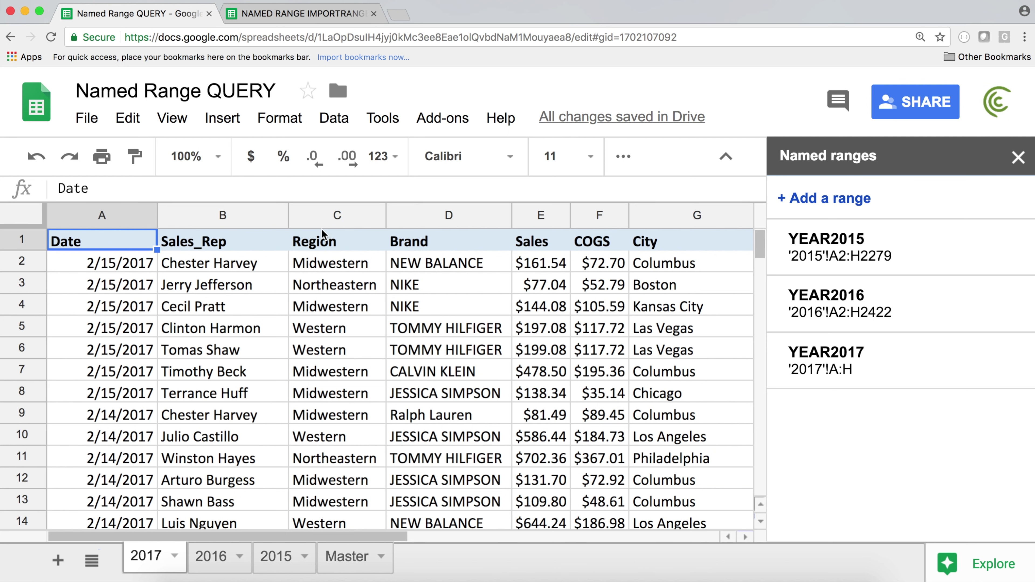
click(328, 216)
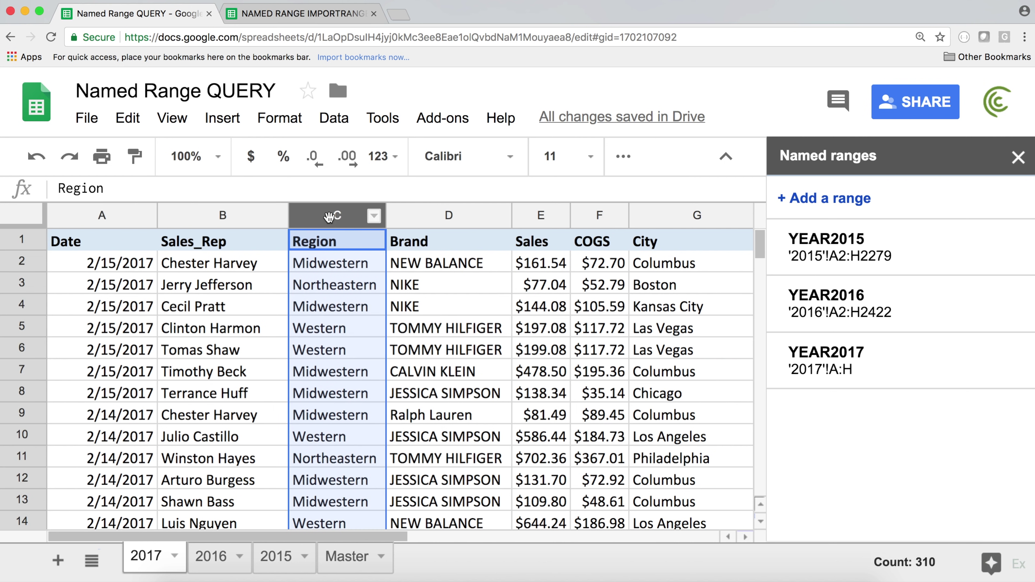
click(845, 203)
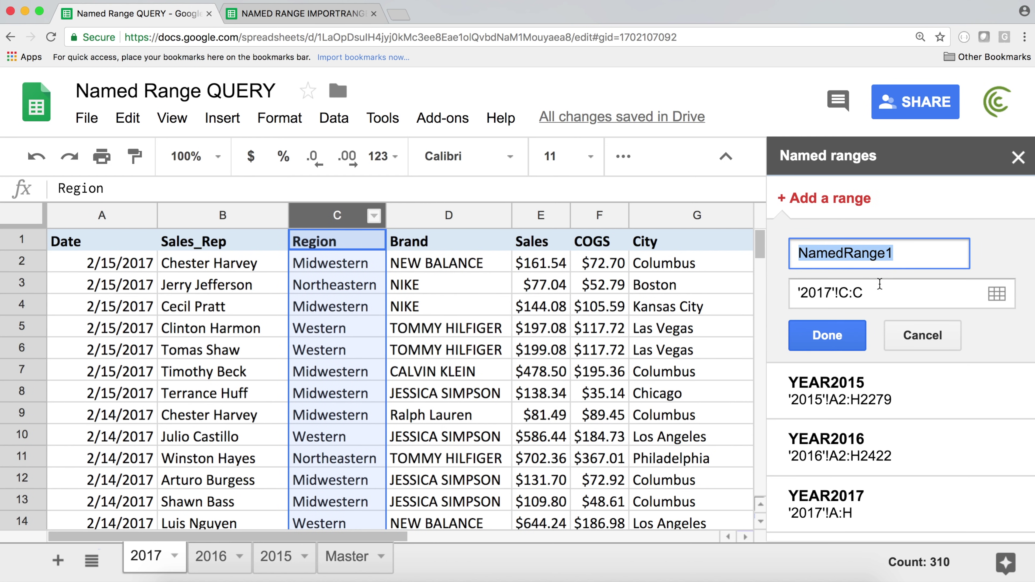
text(Region2017)
click(827, 342)
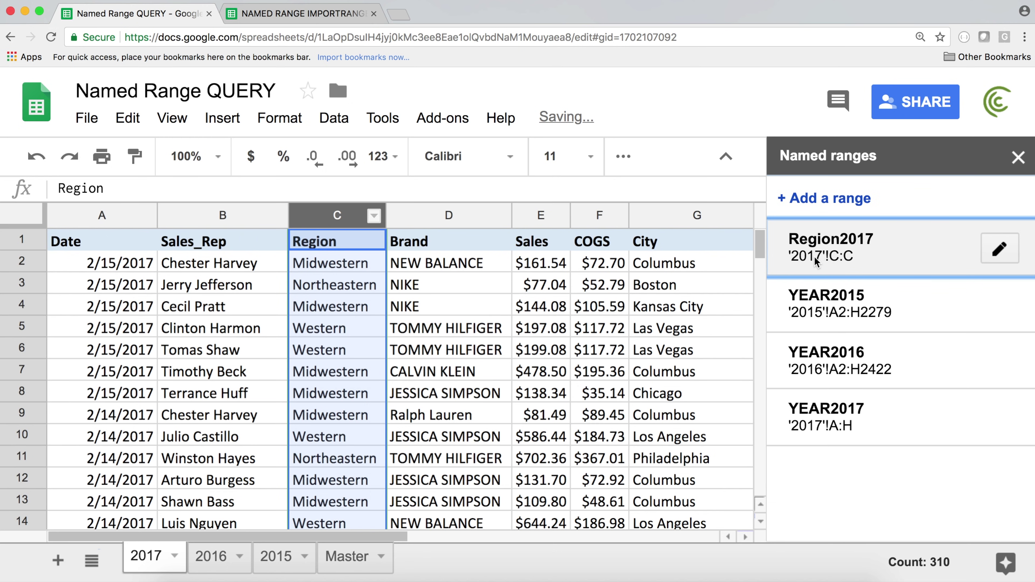
- Define a named range Sales2017 covering the whole Sales column E of the 2017 sheet
click(542, 216)
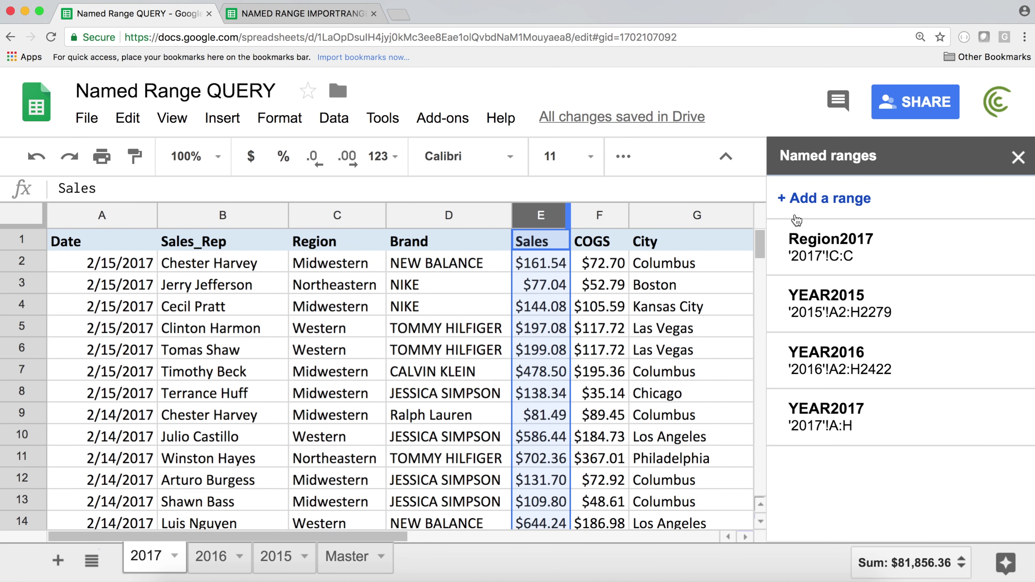
click(815, 203)
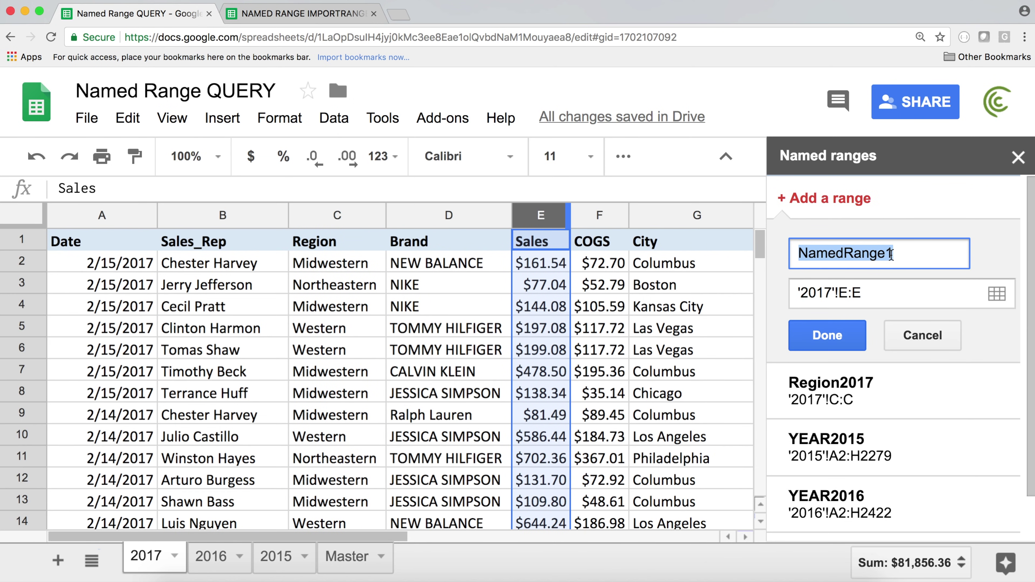
text(Sales2017)
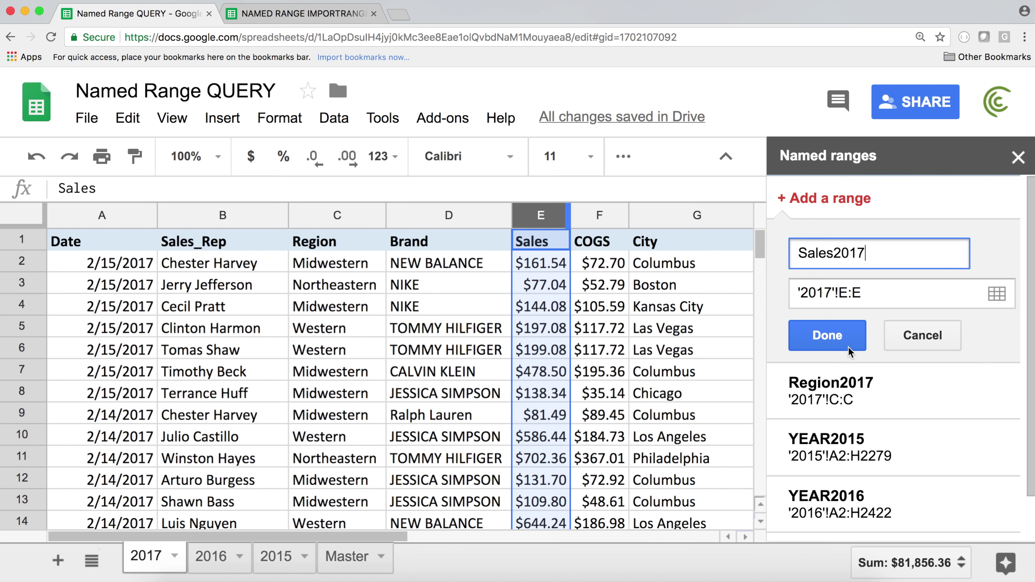
click(842, 341)
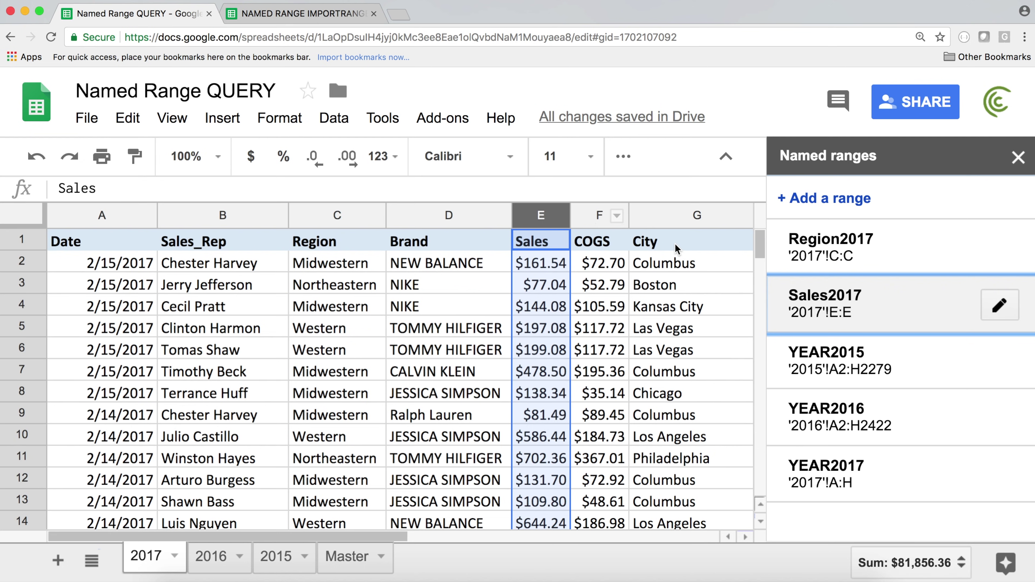
- Define a named range State2017 covering the whole State column H of the 2017 sheet
drag(366, 534, 515, 534)
click(555, 215)
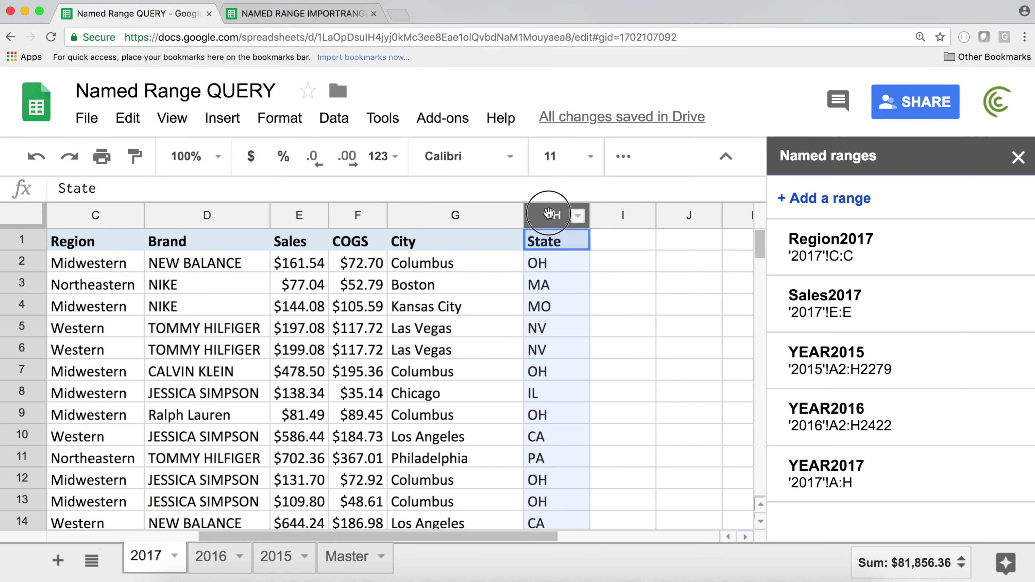
click(861, 200)
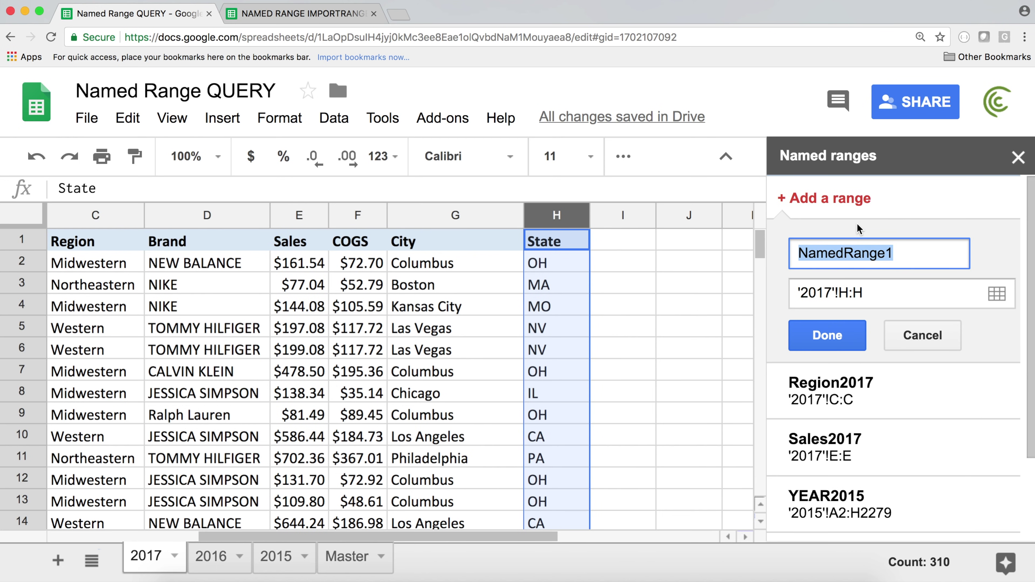
text(State2017)
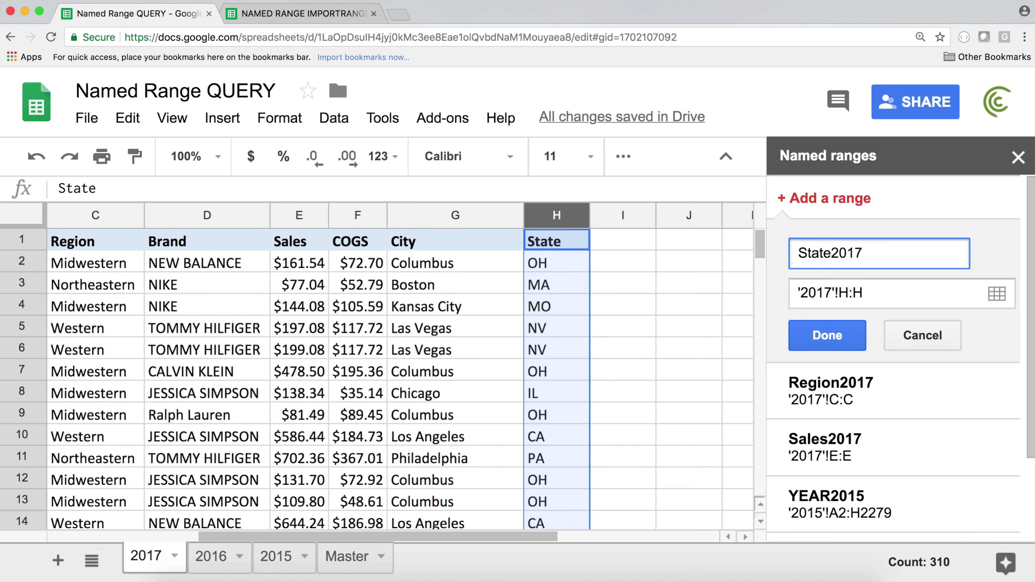
click(863, 332)
drag(470, 536, 173, 540)
click(87, 241)
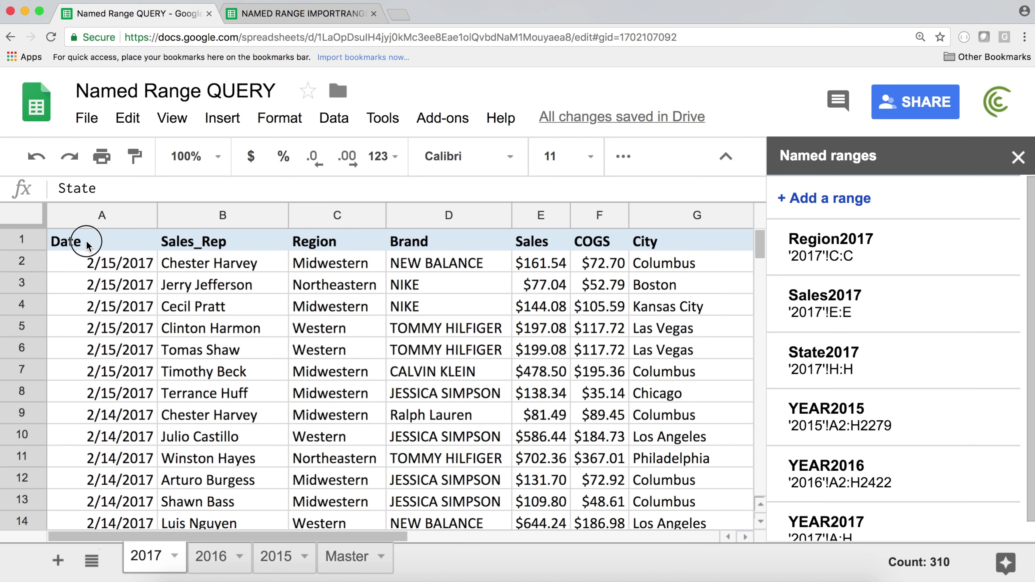
- Remove the QUERY formula from cell A1 of the Master sheet
click(349, 556)
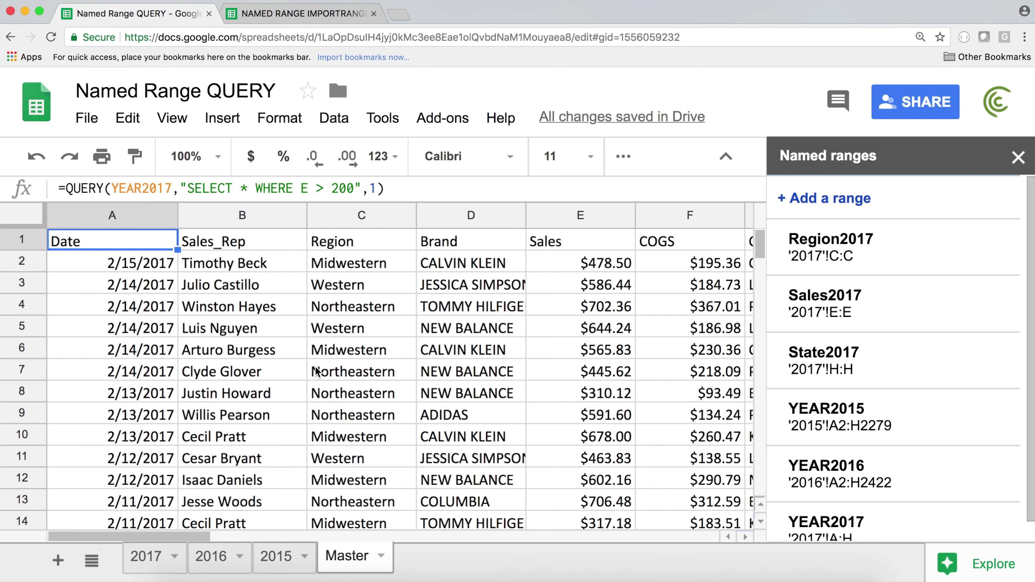
key(Delete)
key(Down)
key(Up)
key(Down)
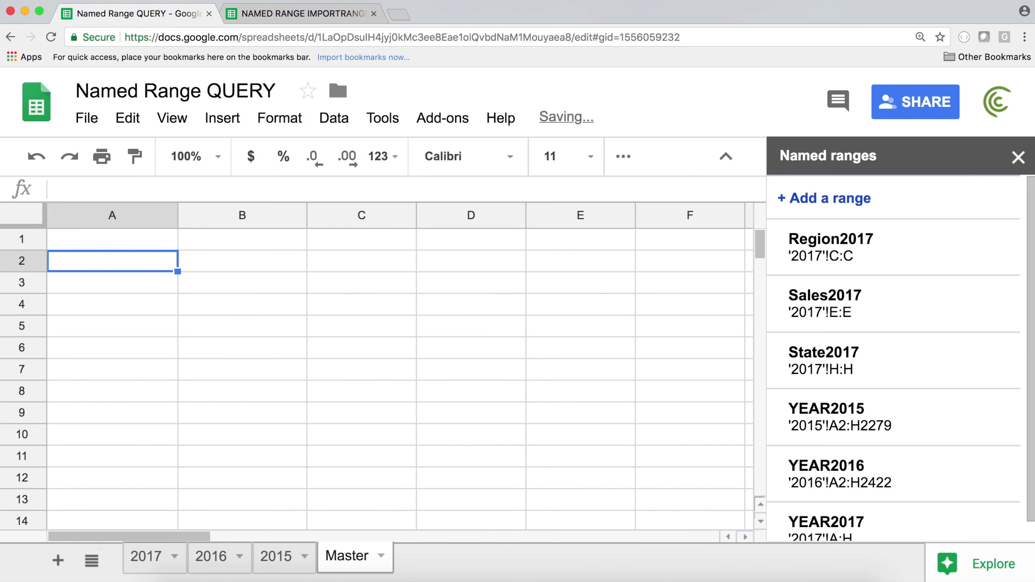
- Start a SUMIFS formula in cell B2 of the Master sheet with Sales2017 as the sum range
key(Right)
text(=AUMI)
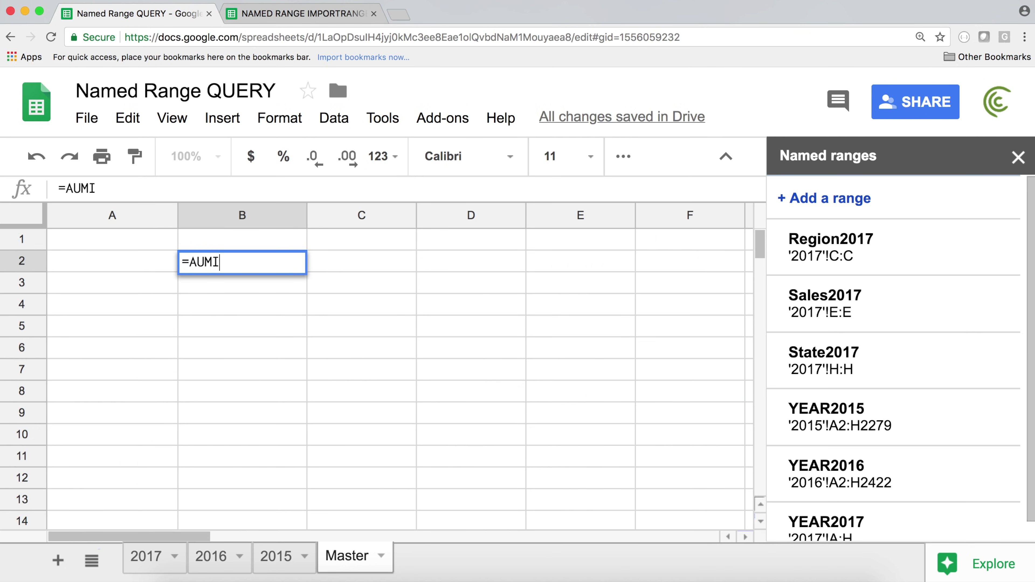
key(BackSpace)
key(BackSpace)
key(BackSpace)
key(BackSpace)
text(SU)
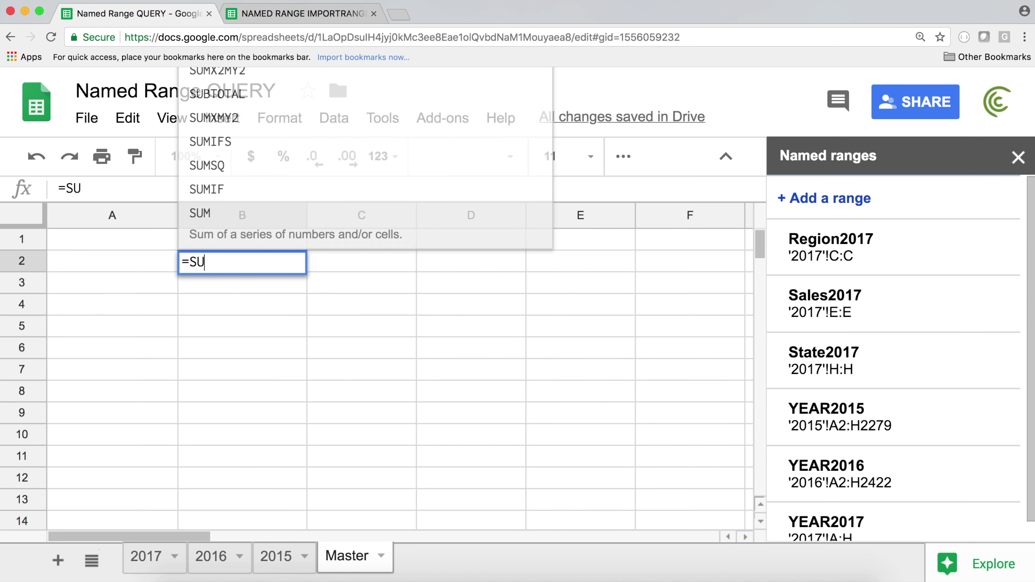
text(MIF)
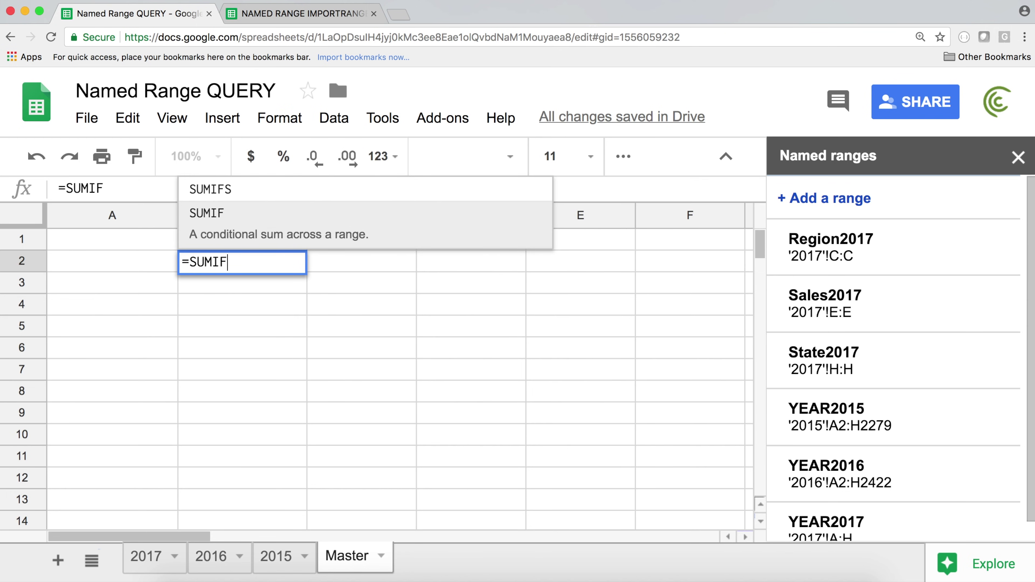
key(Up)
key(Tab)
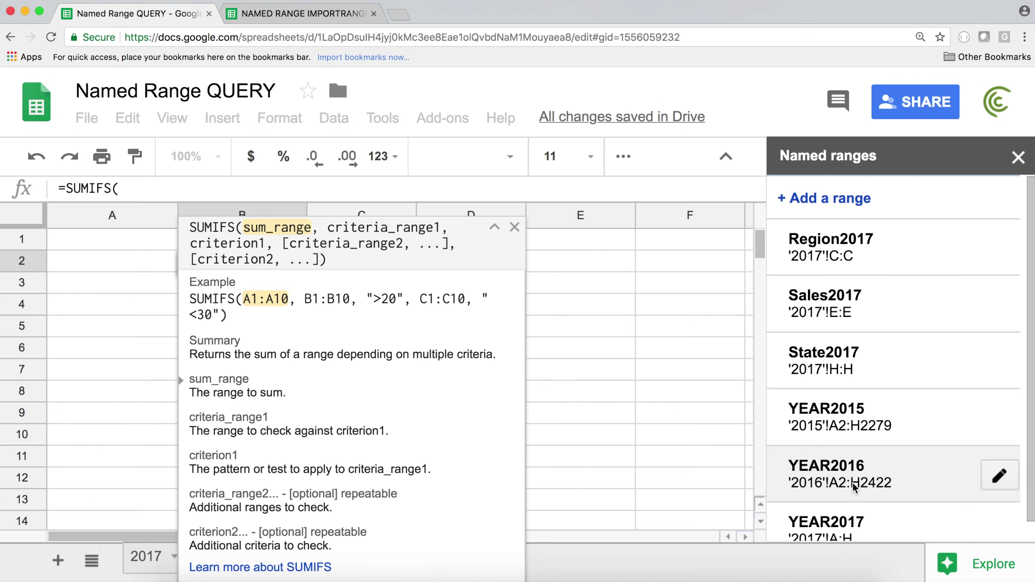
text(Sa)
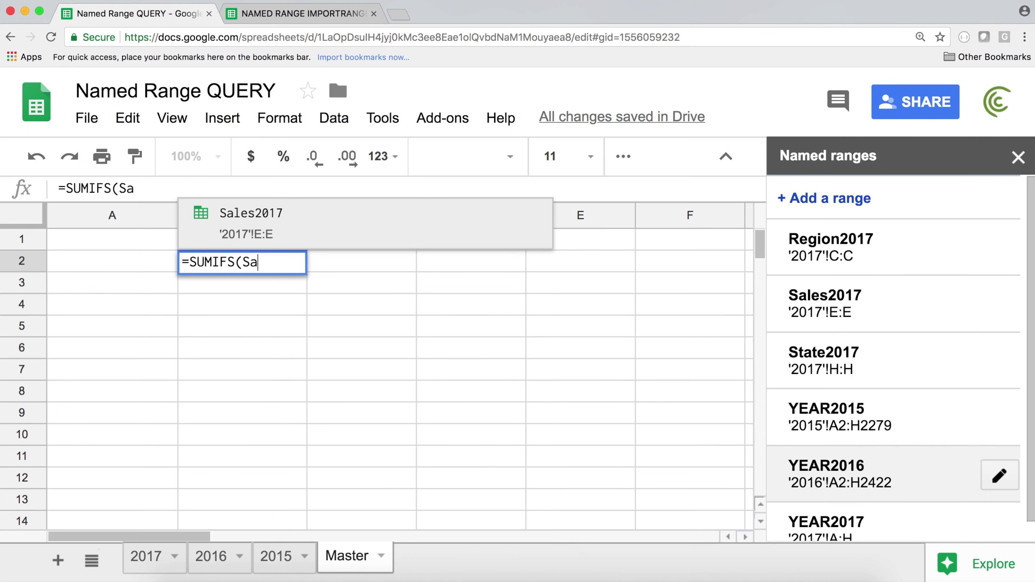
key(Tab)
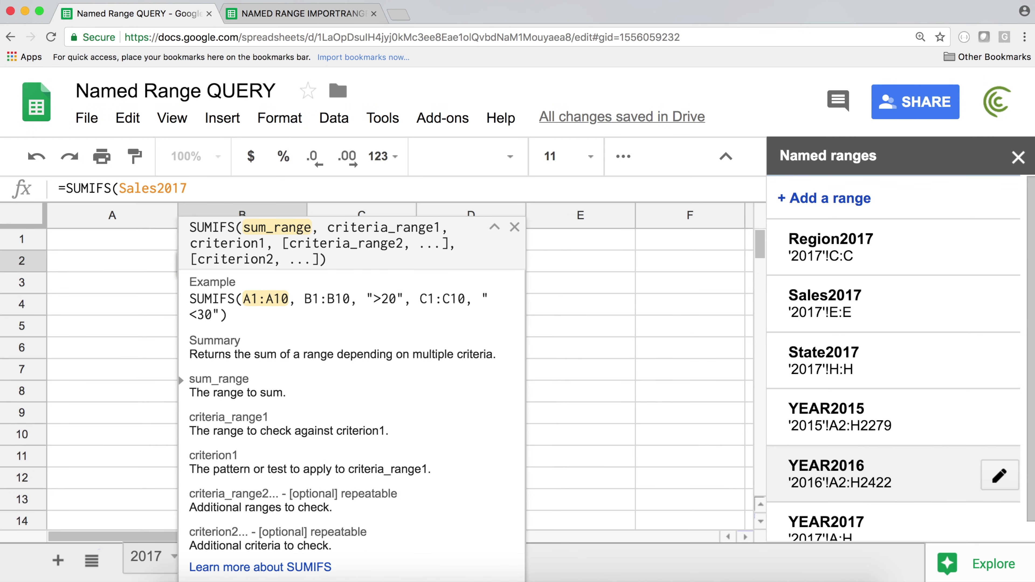
text(,)
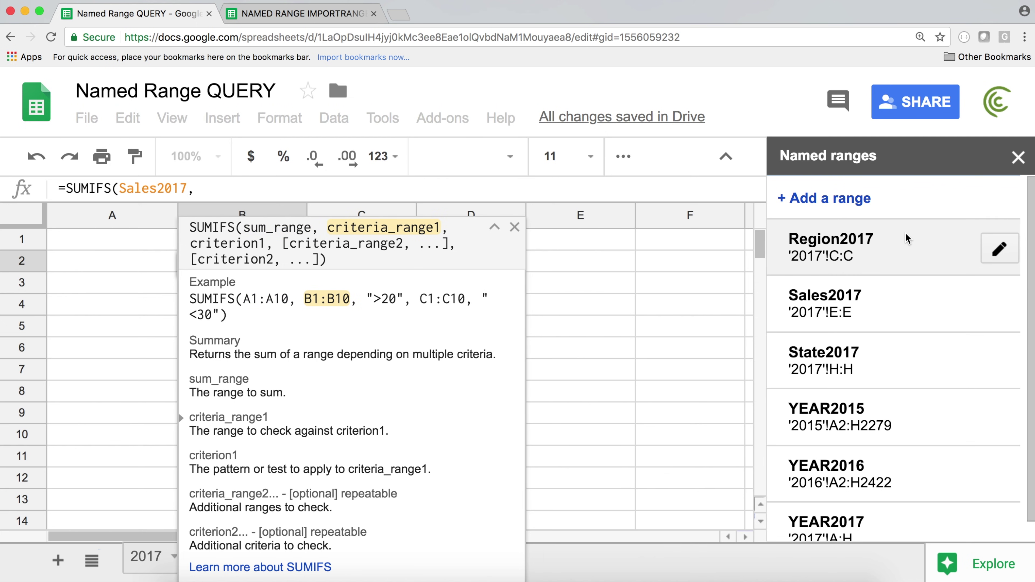
- Add Region2017 as the first criteria range of the SUMIFS formula, with "Midwestern" as its criterion
text(Re)
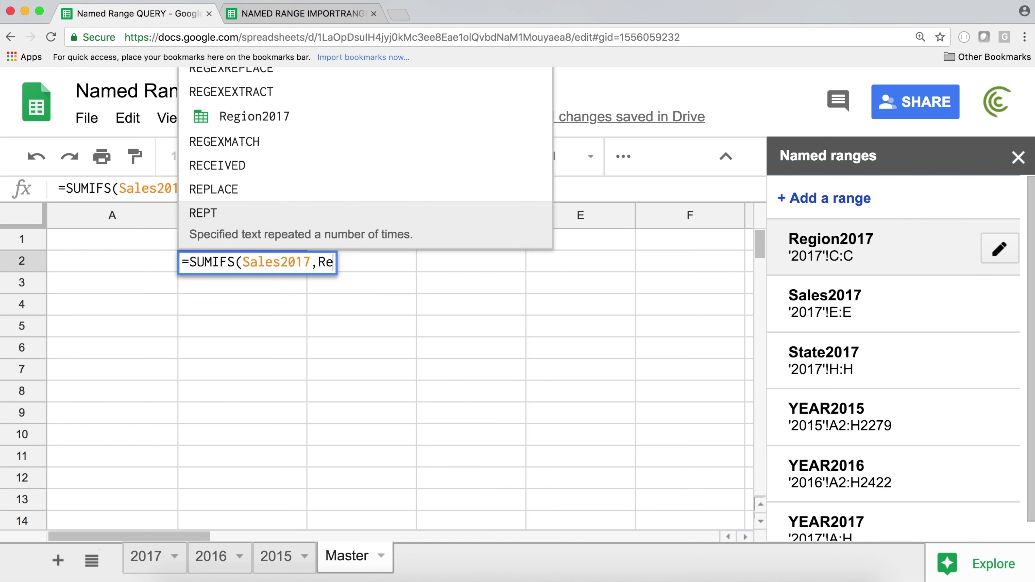
text(gio)
text(2017)
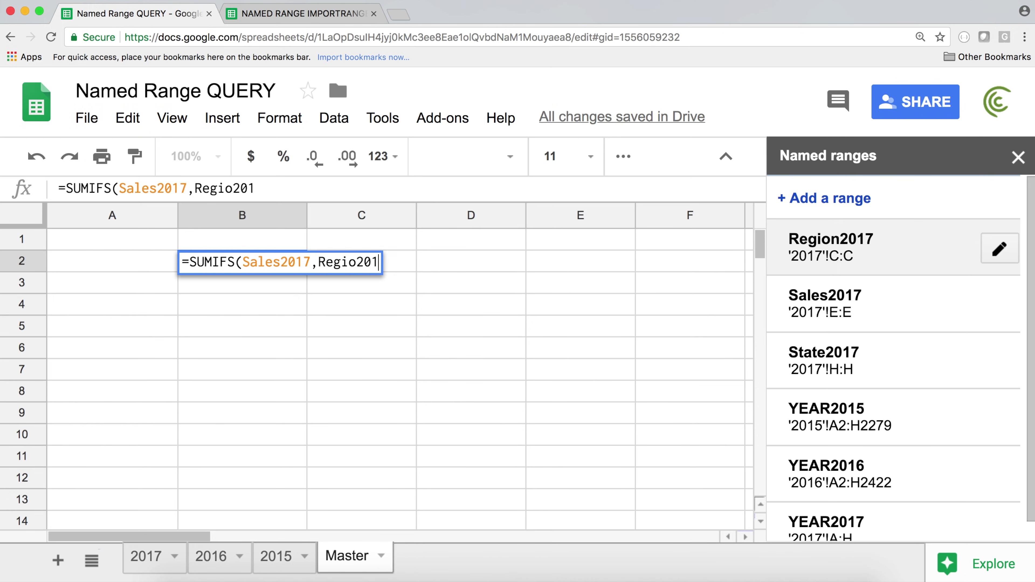
text(,)
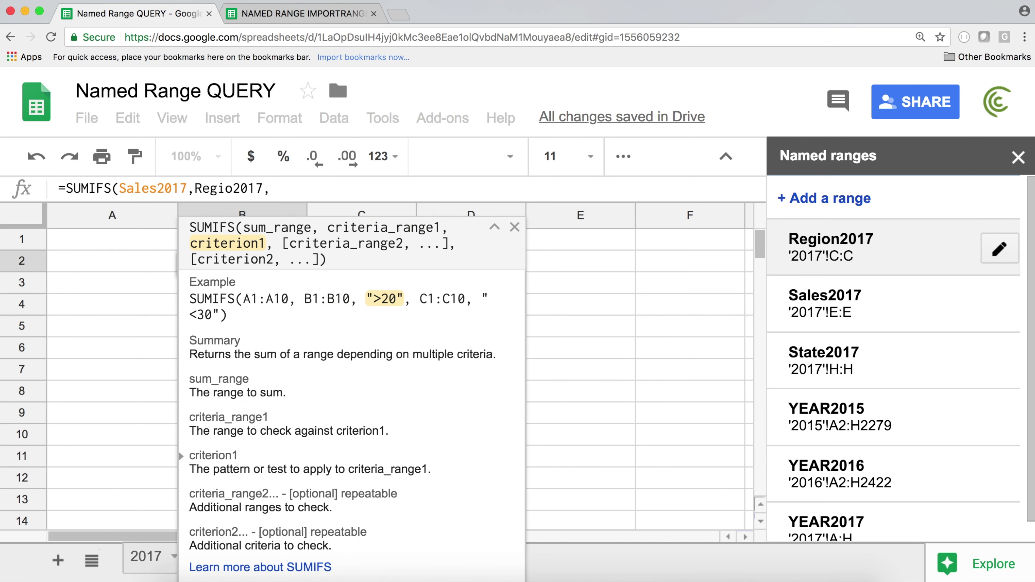
key(BackSpace)
key(BackSpace)
key(BackSpace)
key(BackSpace)
key(BackSpace)
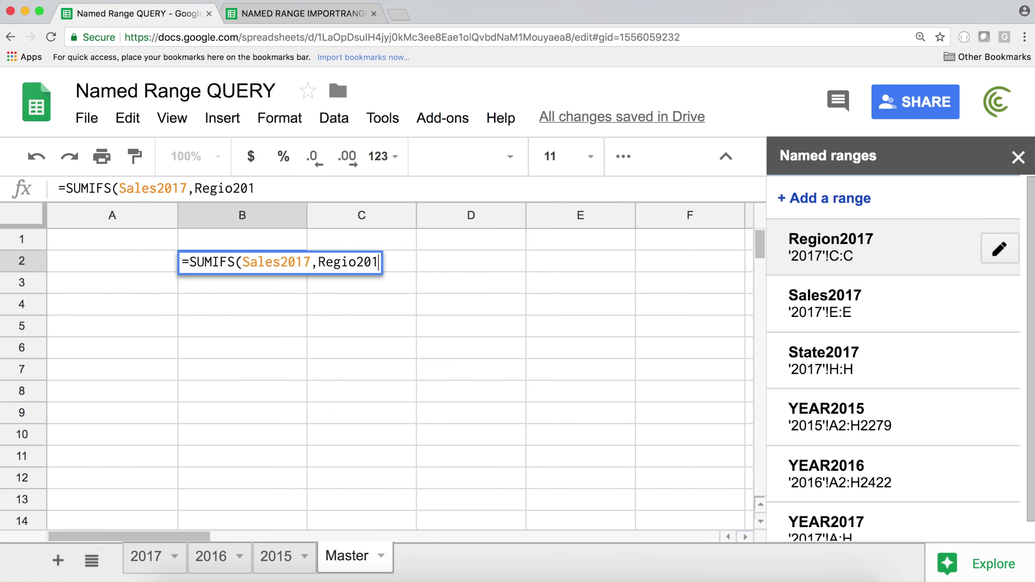
text(n)
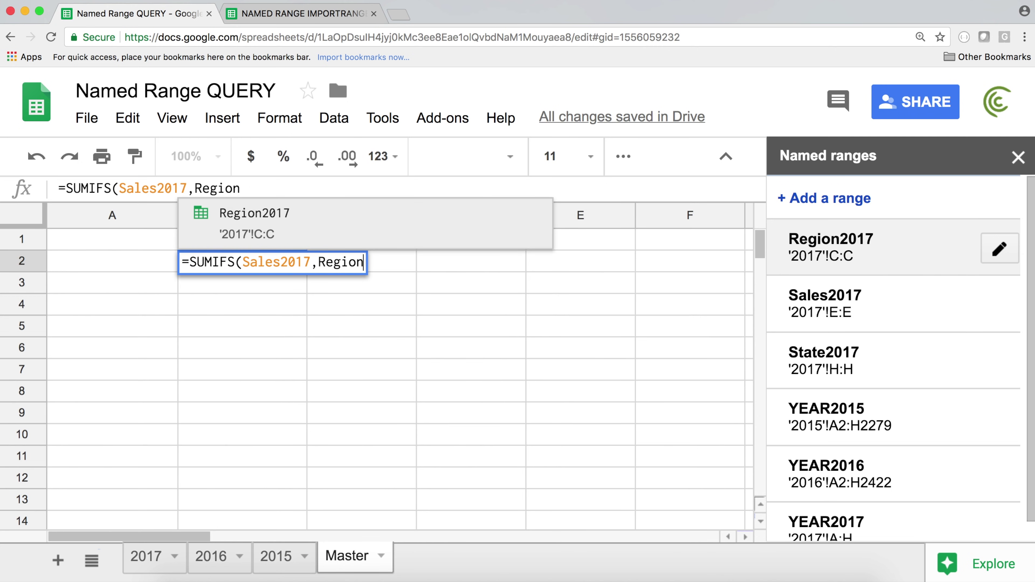
key(Tab)
text(,)
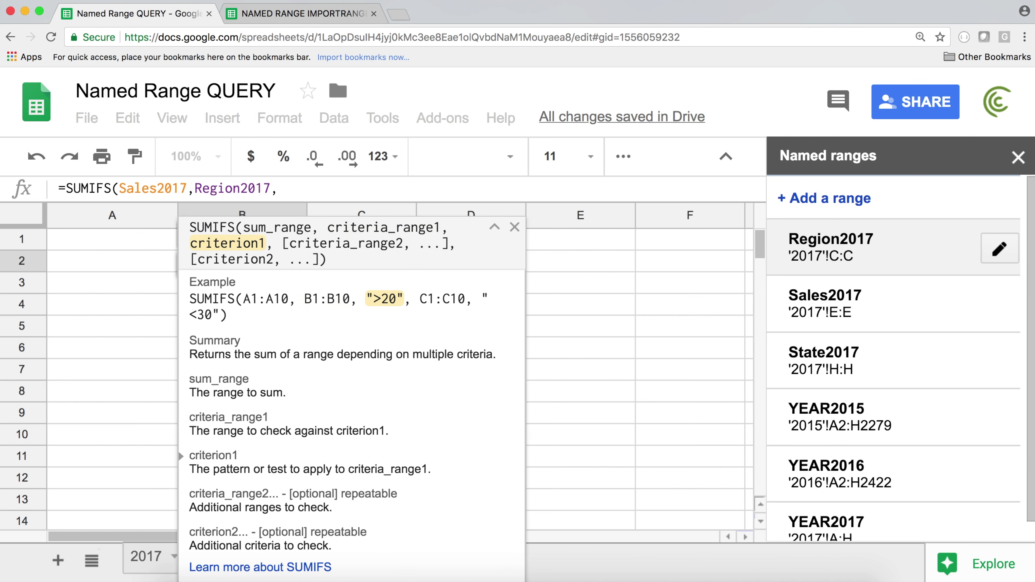
text("Midwester)
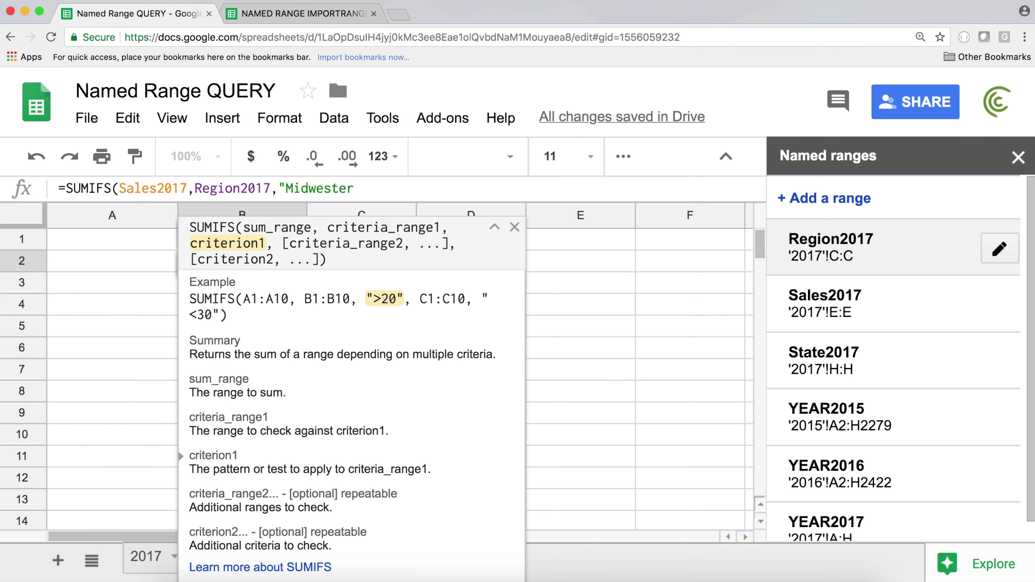
text(n",)
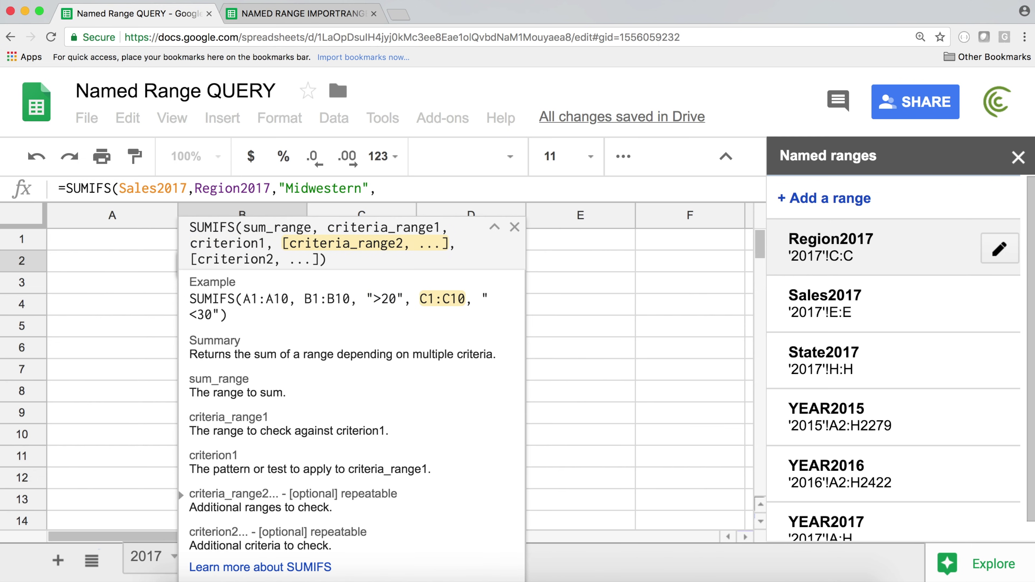
- Add State2017 as the second criteria range of the SUMIFS formula in cell B2
text(St)
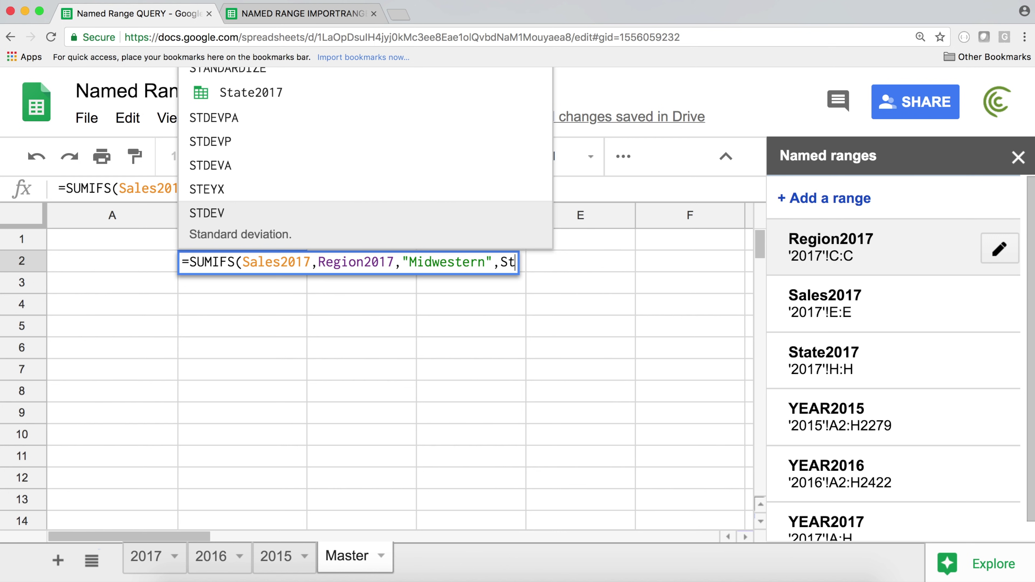
key(Up)
key(Up)
key(Up)
key(Up)
key(Up)
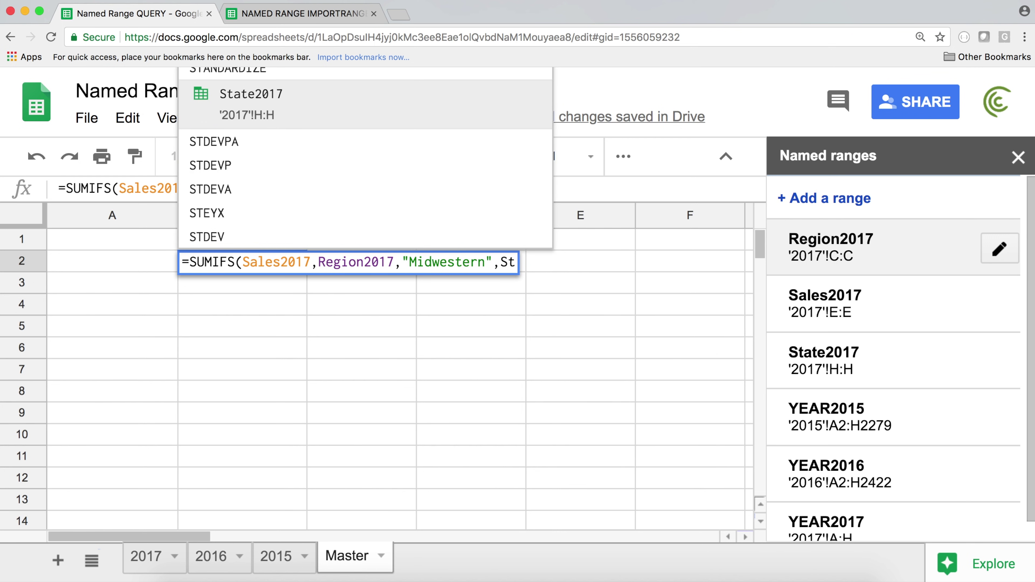
key(Down)
key(Up)
key(Tab)
text(,)
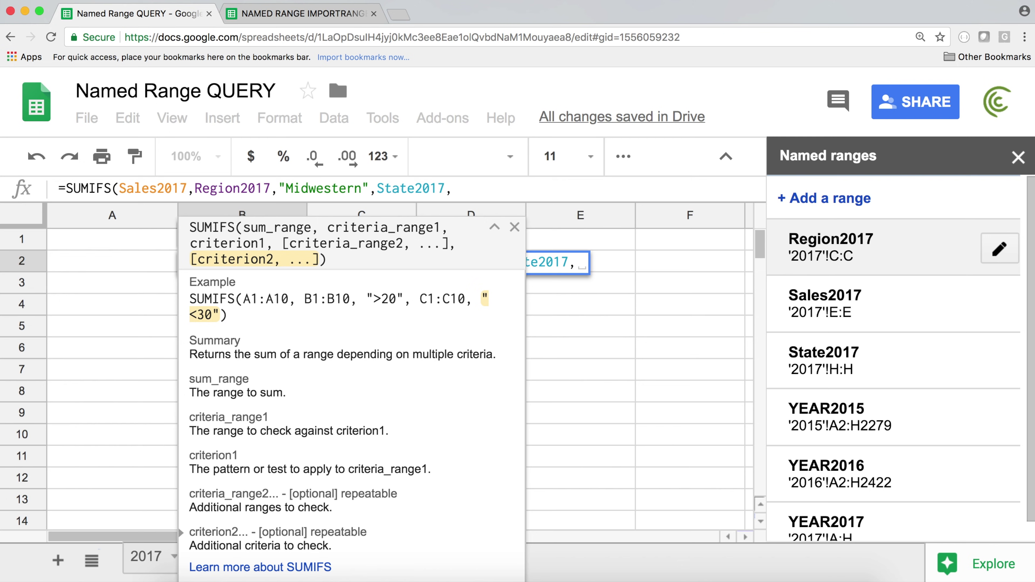
- Set "IL" as the State2017 criterion and complete the SUMIFS formula in cell B2
text("IL)
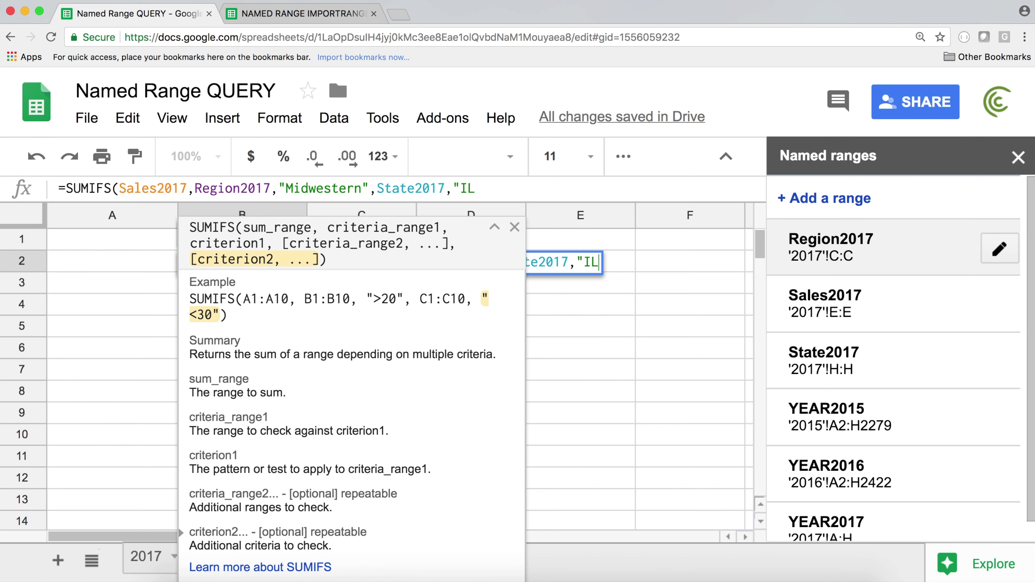
text("))
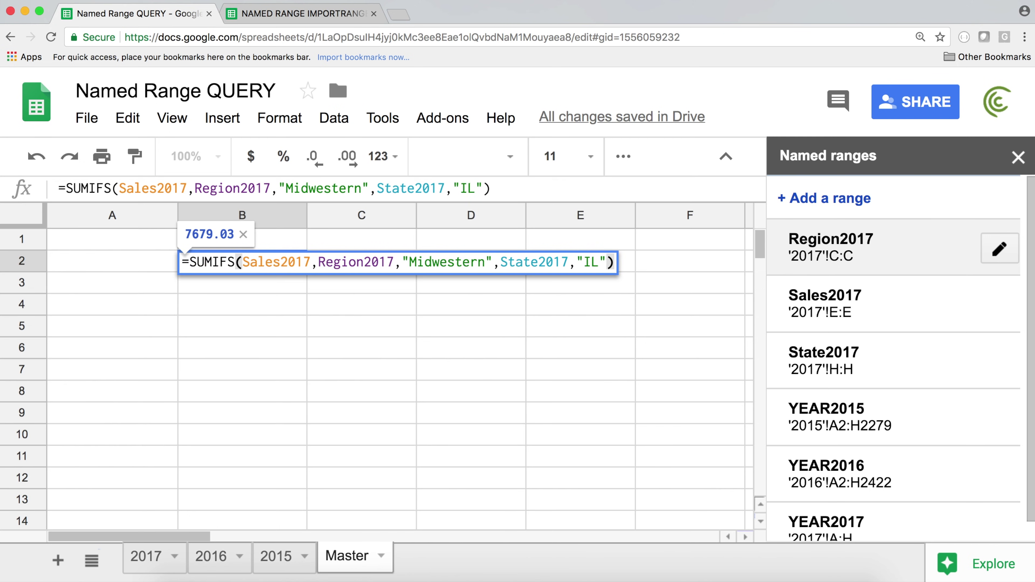
key(Return)
key(Up)
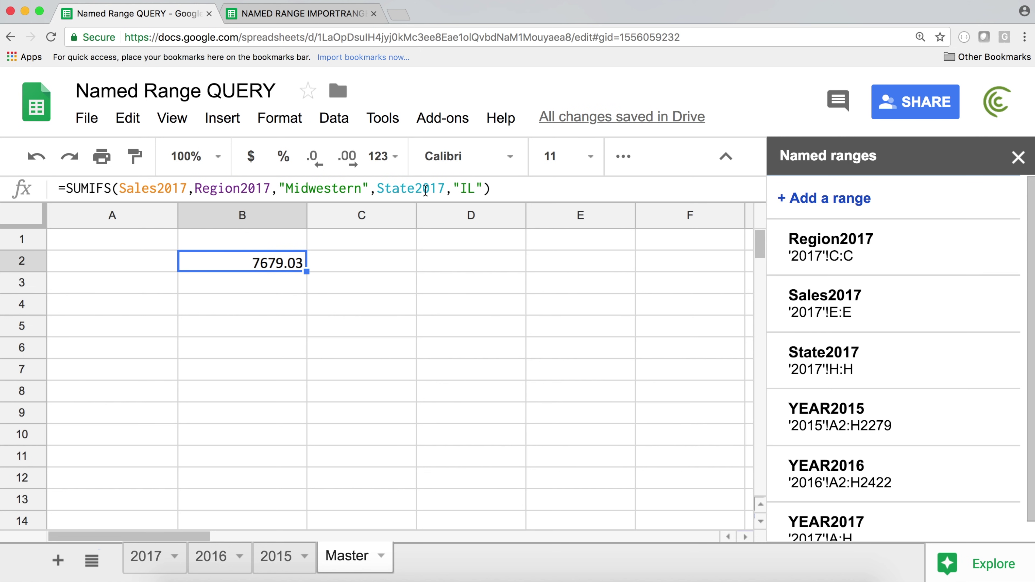
- Review the named range arguments in cell B2's SUMIFS formula, especially the Sales2017 sum range, leaving the formula as it is
double_click(261, 266)
click(347, 261)
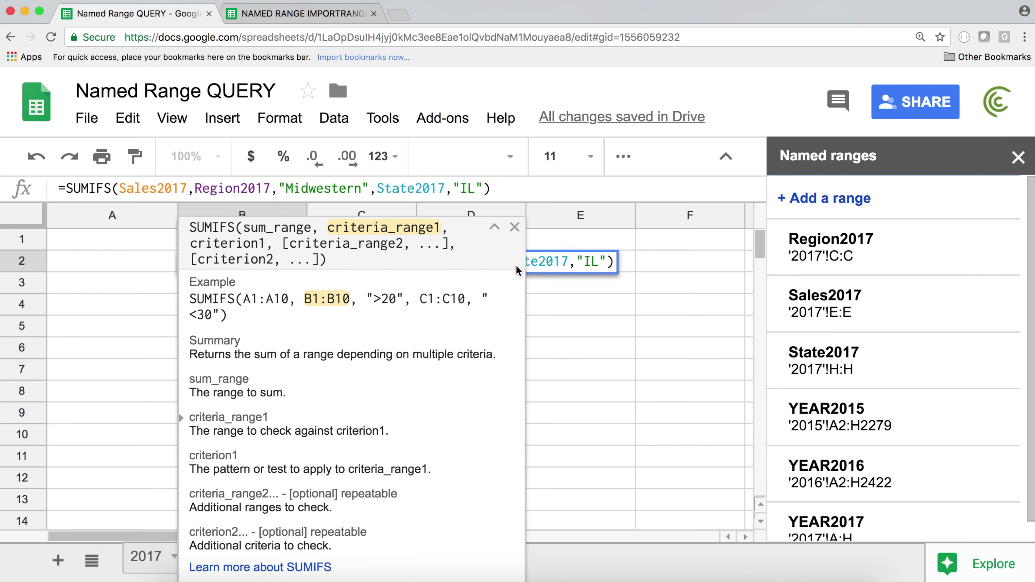
click(611, 262)
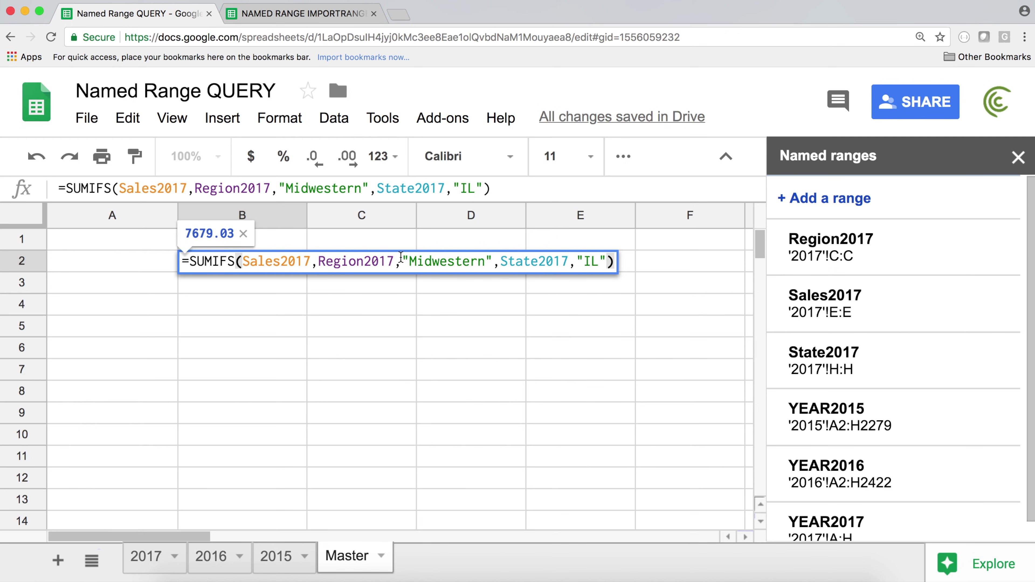
drag(247, 262, 310, 262)
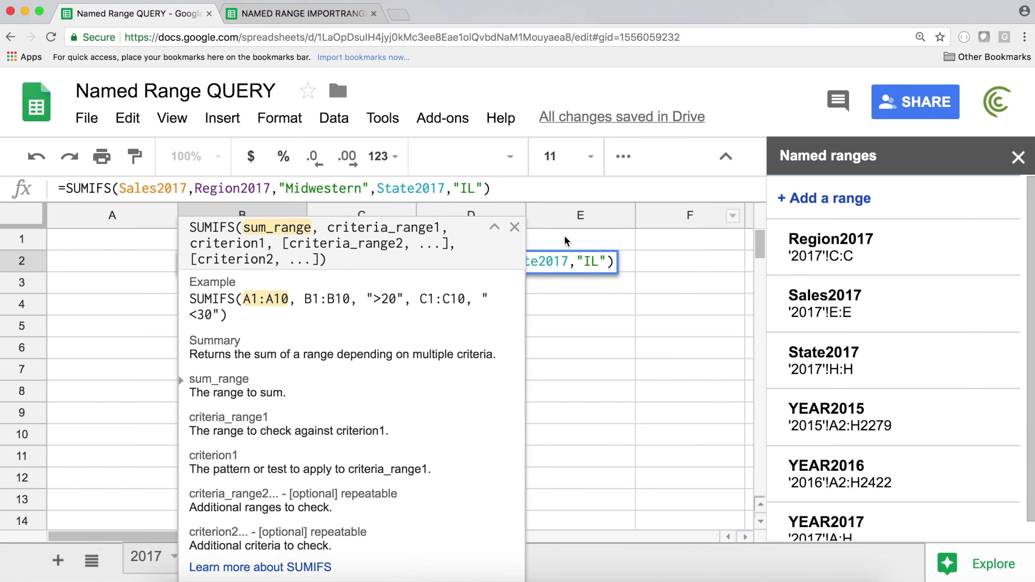
key(Escape)
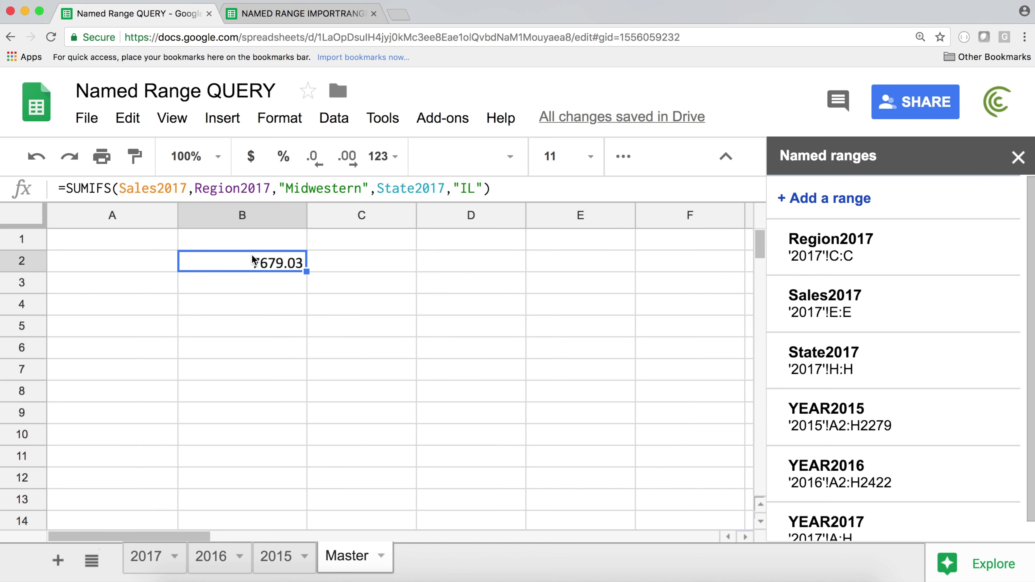
click(171, 188)
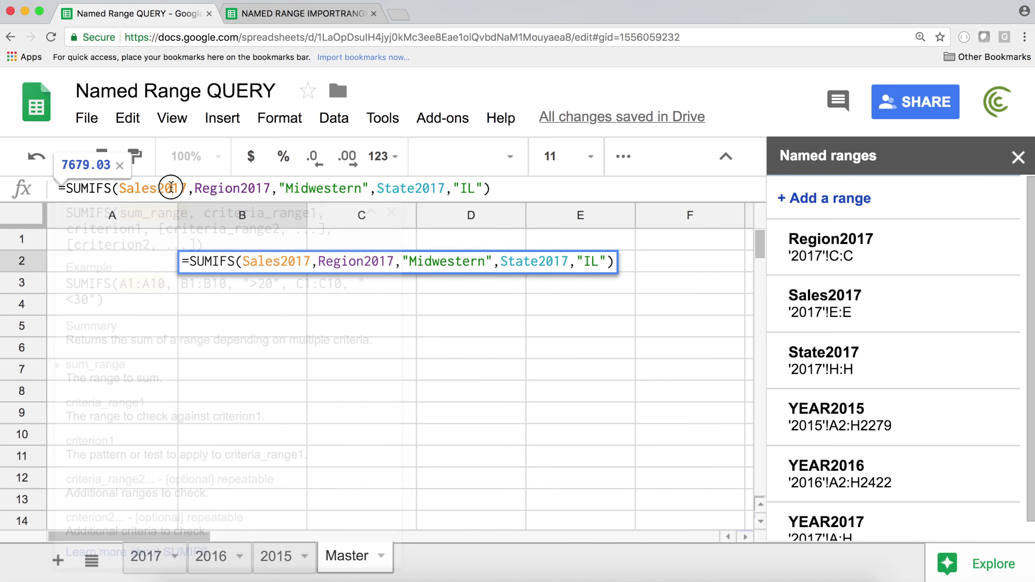
double_click(170, 188)
key(Escape)
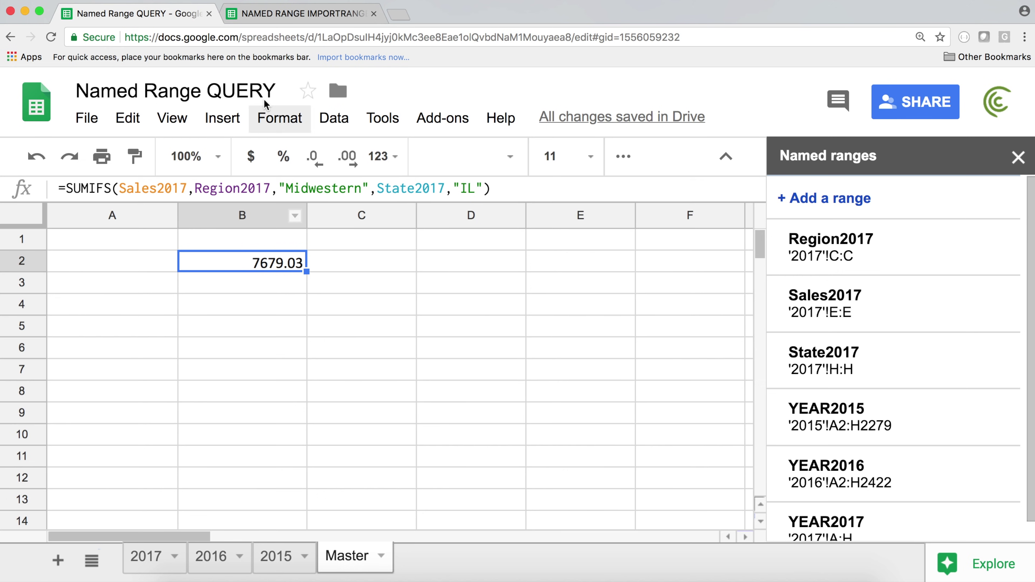
- Copy the web address of the Named Range QUERY spreadsheet and switch to the NAMED RANGE IMPORTRANGE spreadsheet
click(291, 14)
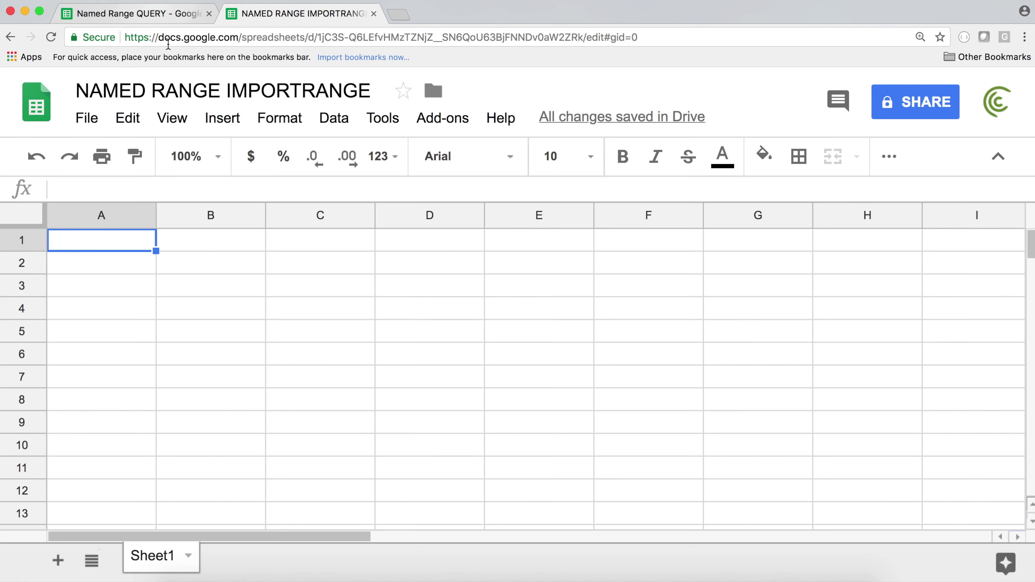
click(197, 16)
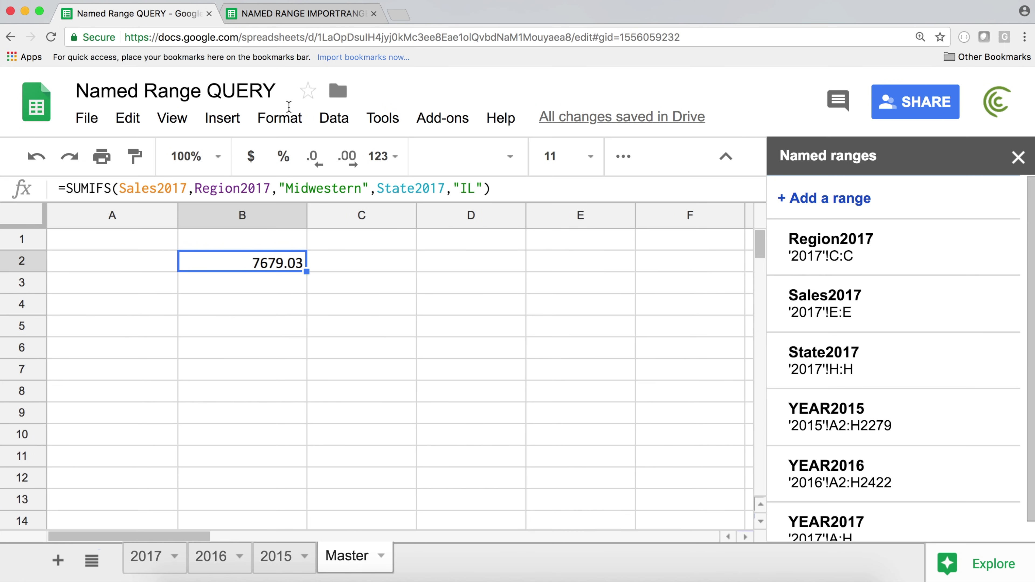
click(300, 39)
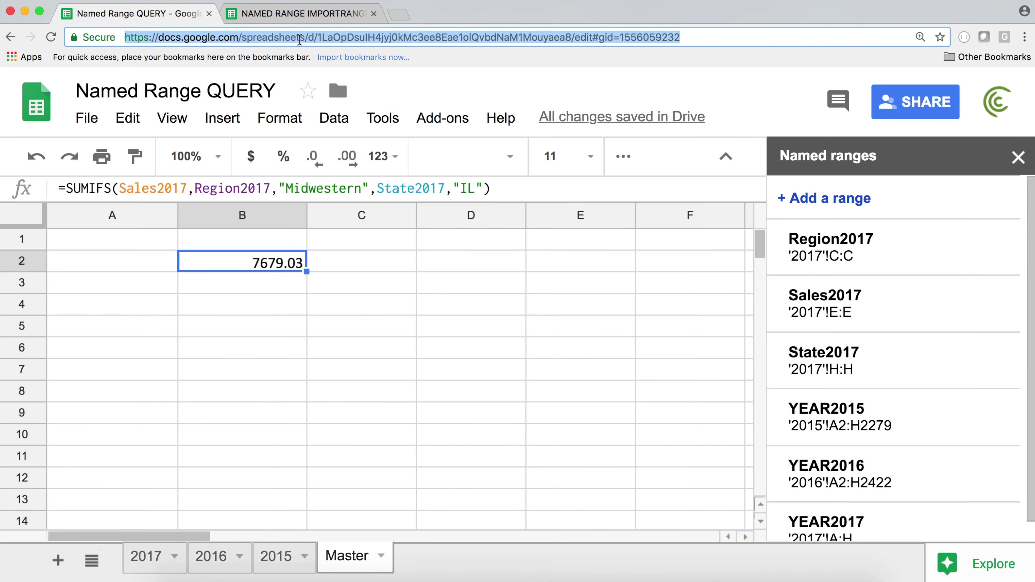
click(311, 13)
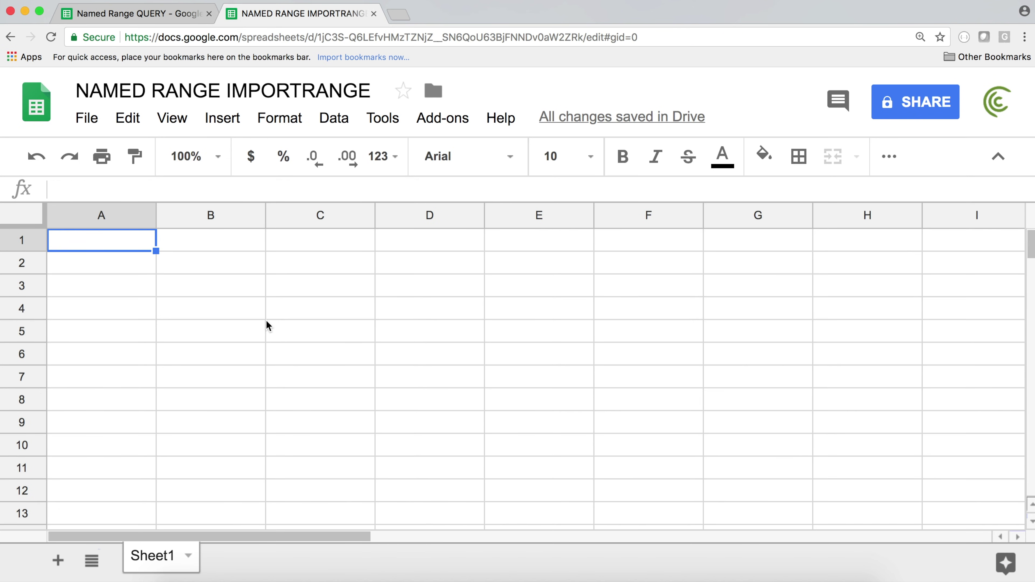
- Start an IMPORTRANGE formula in cell A1 of Sheet1
text(=)
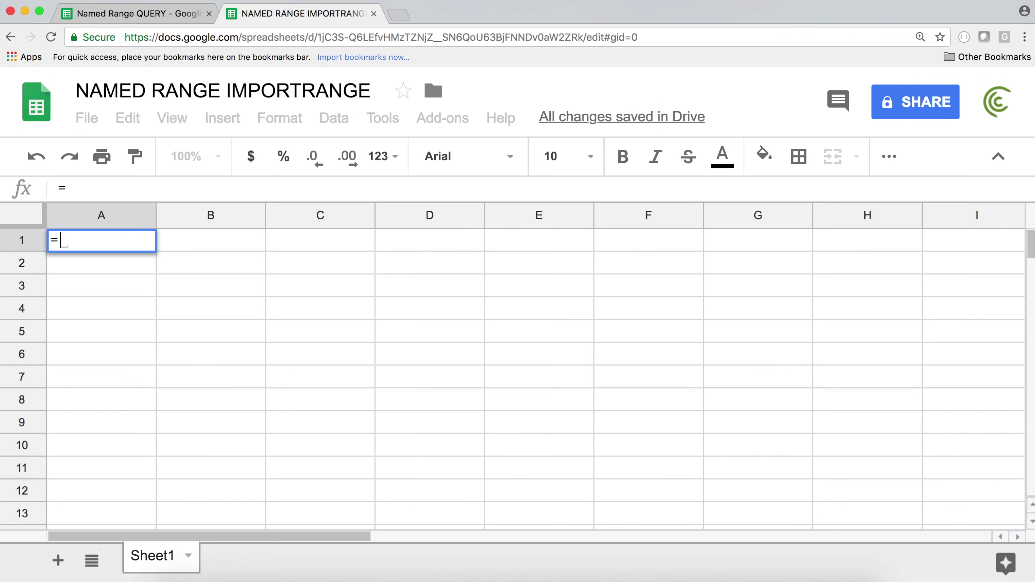
text(IMP)
key(Up)
key(Up)
key(Up)
key(Up)
key(Up)
key(Tab)
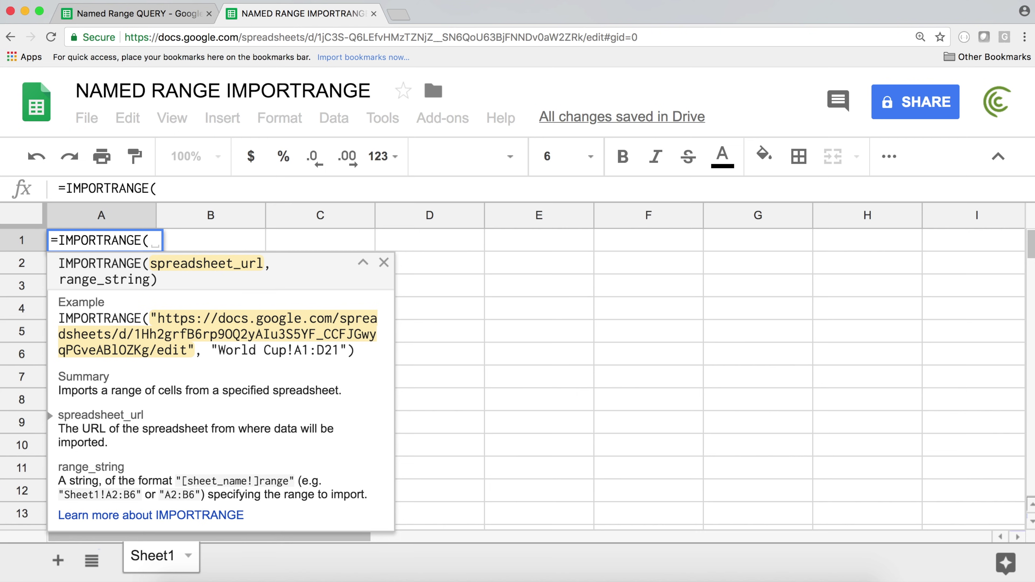
- Paste the copied Named Range QUERY address in quotation marks as the spreadsheet URL argument of the IMPORTRANGE formula
text(")
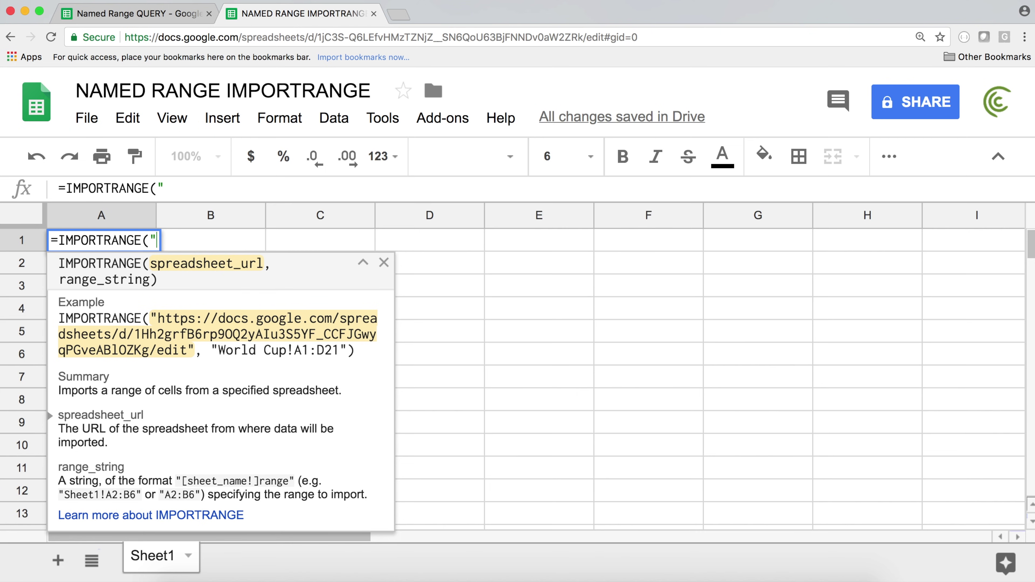
key(super+v)
text(")
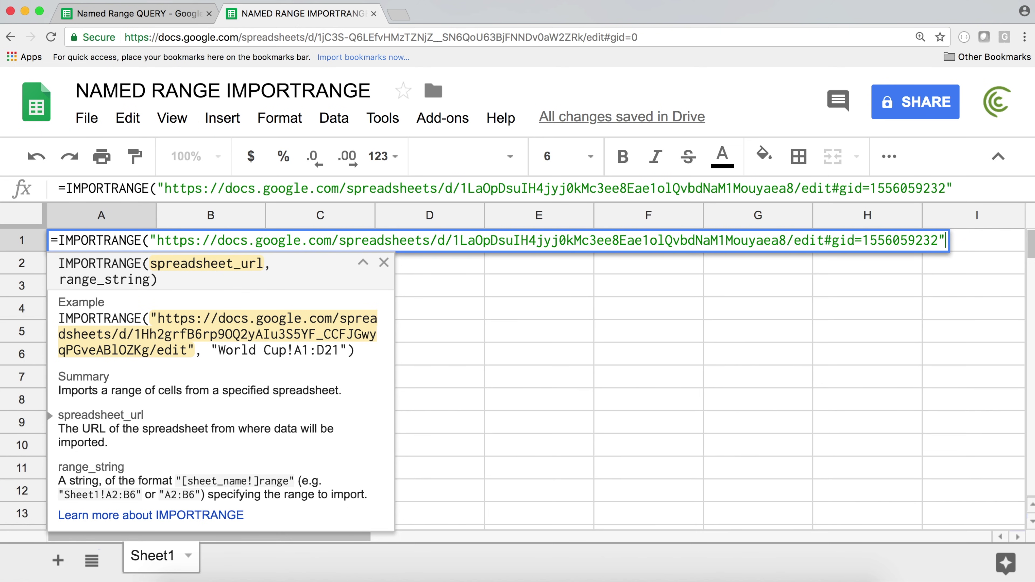
text(,)
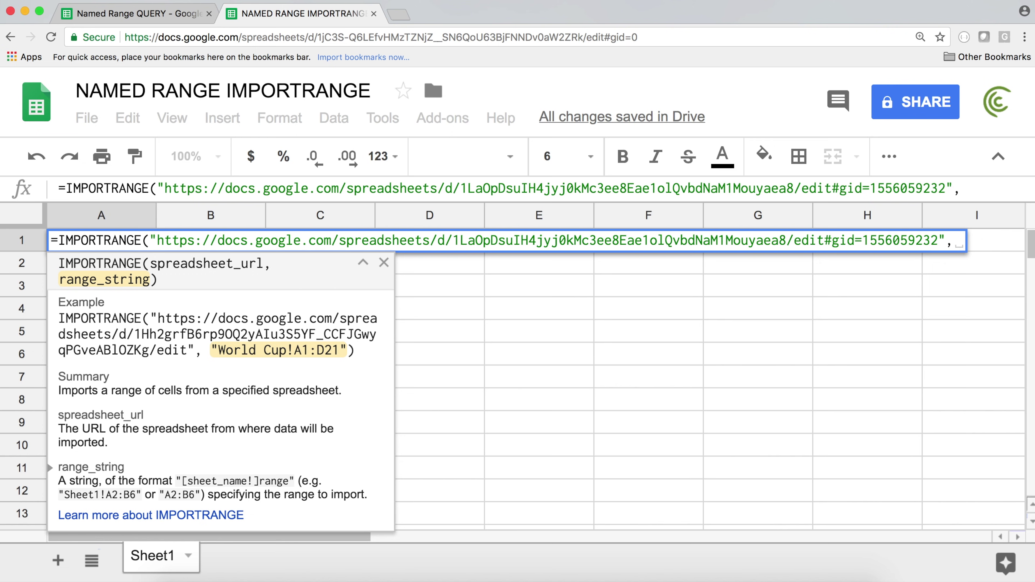
- Complete the IMPORTRANGE formula with "YEAR2017" as the range string and allow access to the source spreadsheet
text(""))
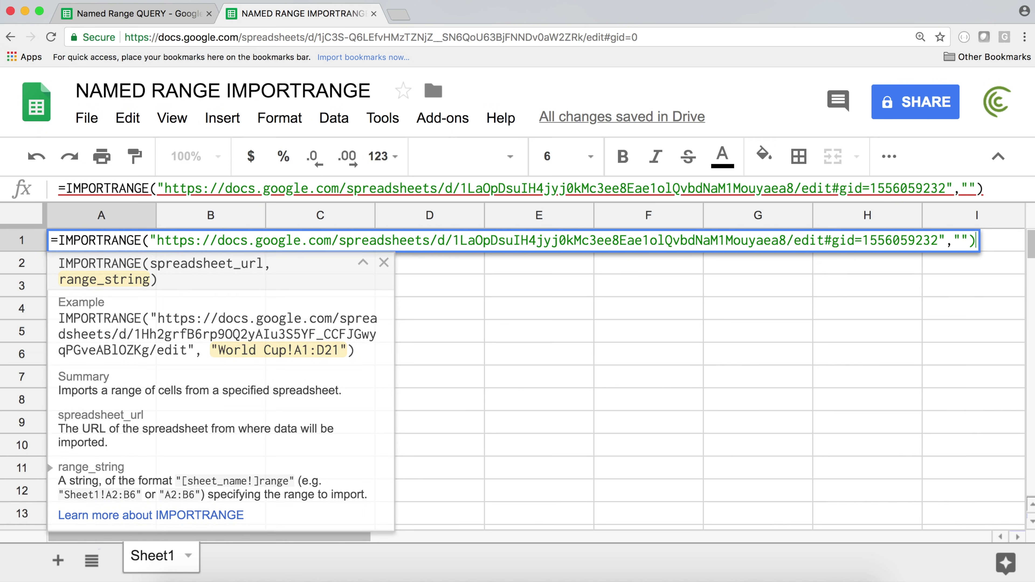
click(964, 240)
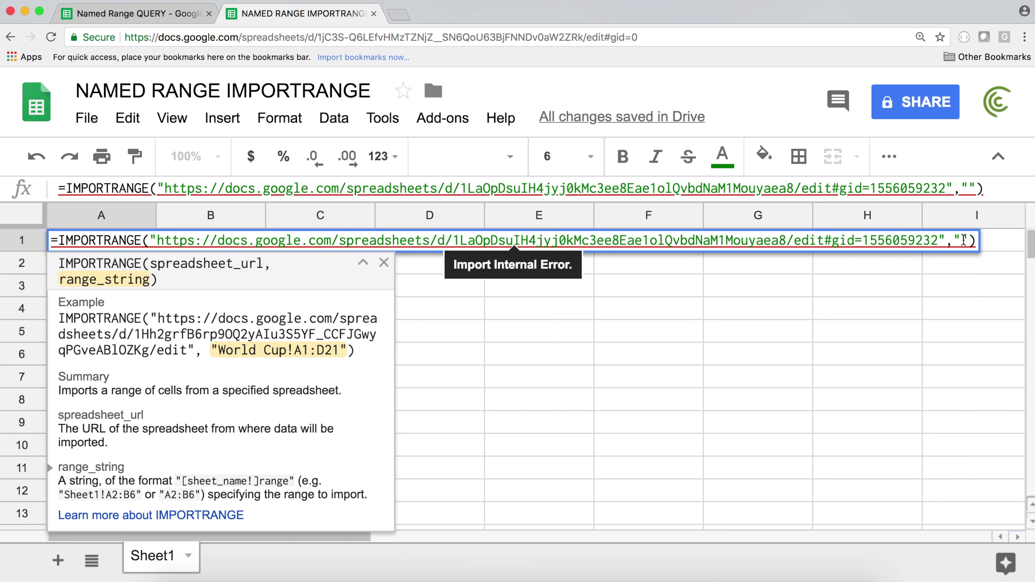
text(YEAR201)
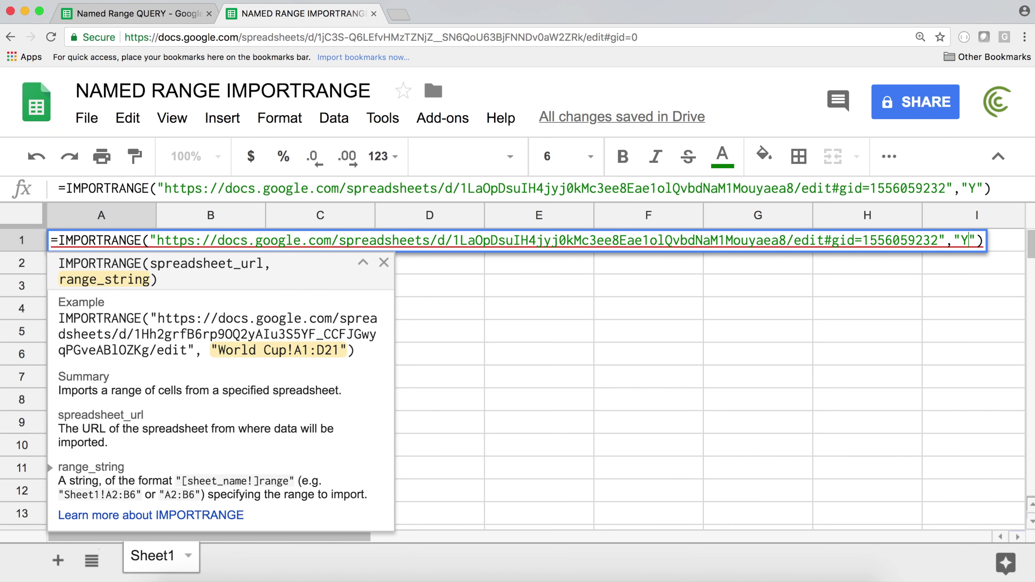
text(7)
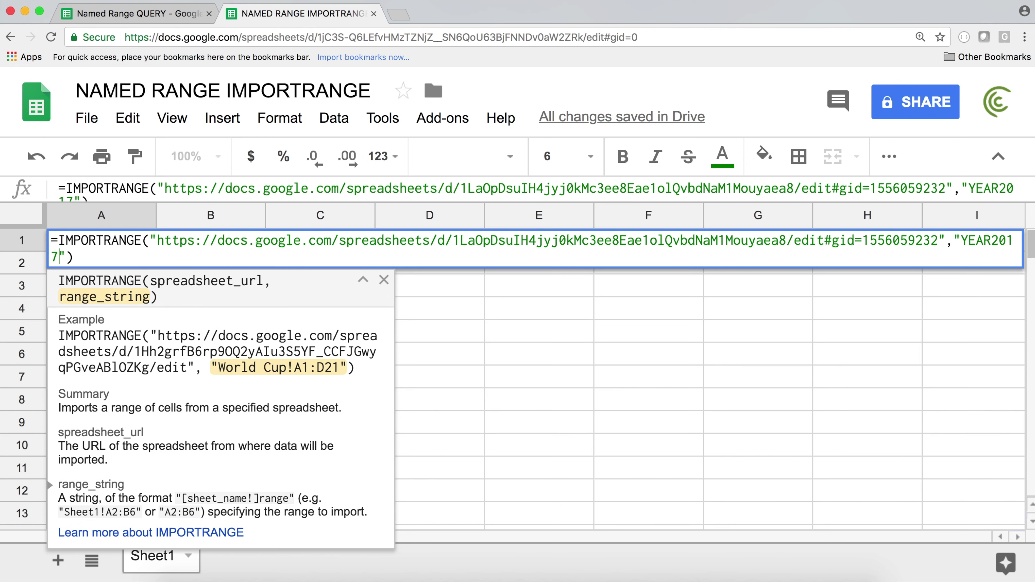
key(Return)
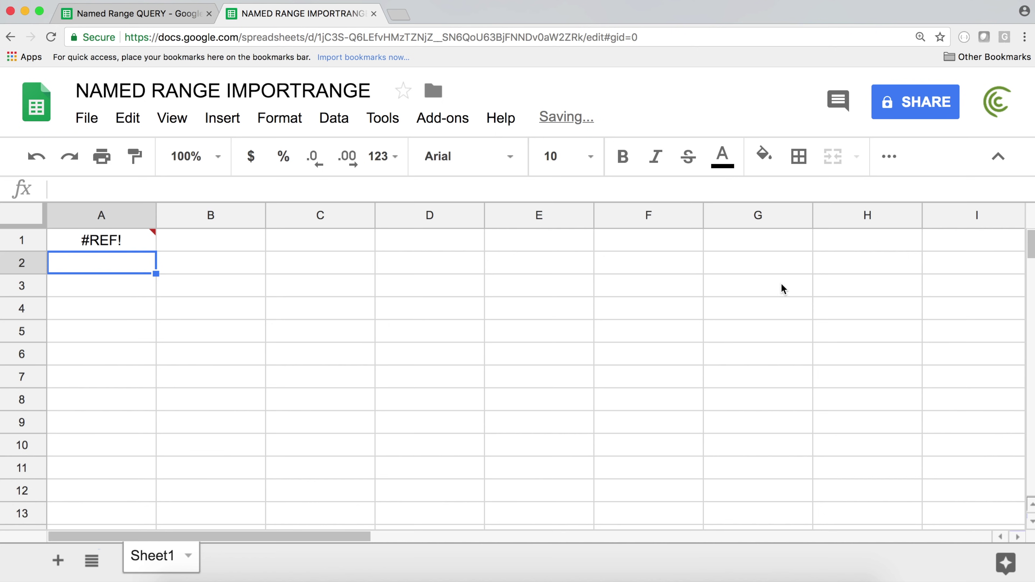
click(96, 247)
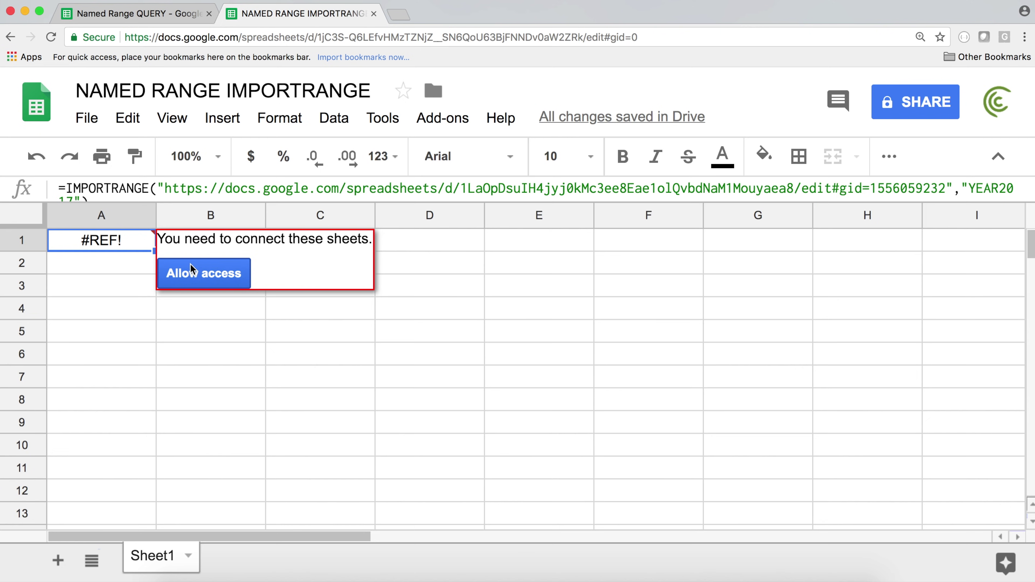
click(199, 275)
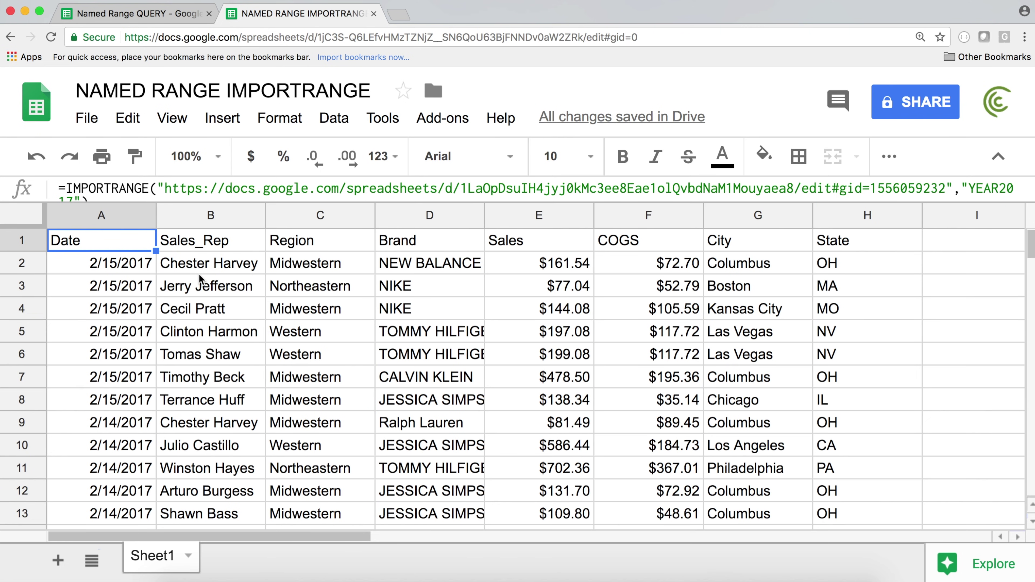
- Enlarge the formula bar and review the YEAR2017 range string in cell A1's IMPORTRANGE formula
drag(231, 204, 222, 243)
drag(975, 190, 1027, 186)
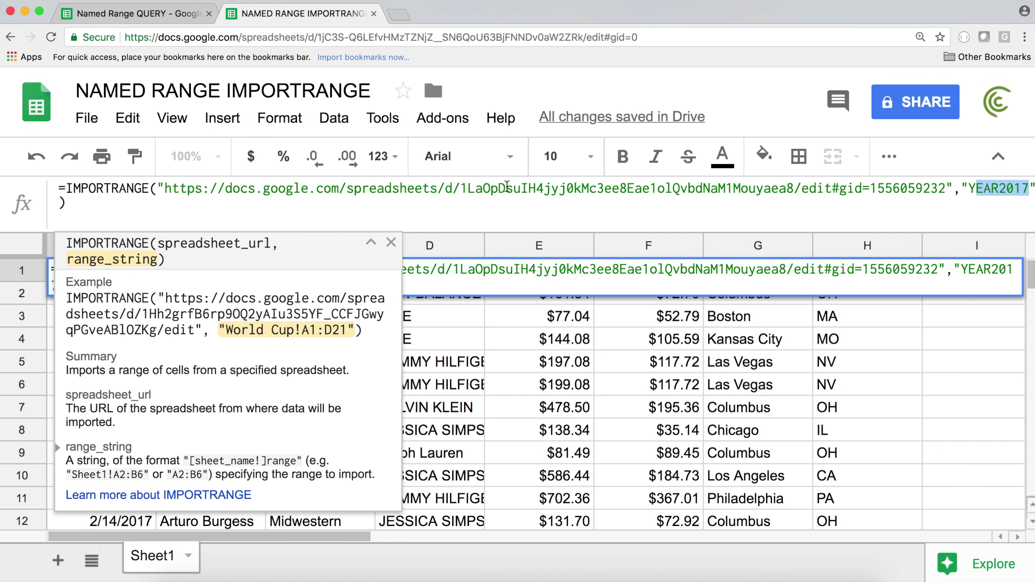
click(391, 242)
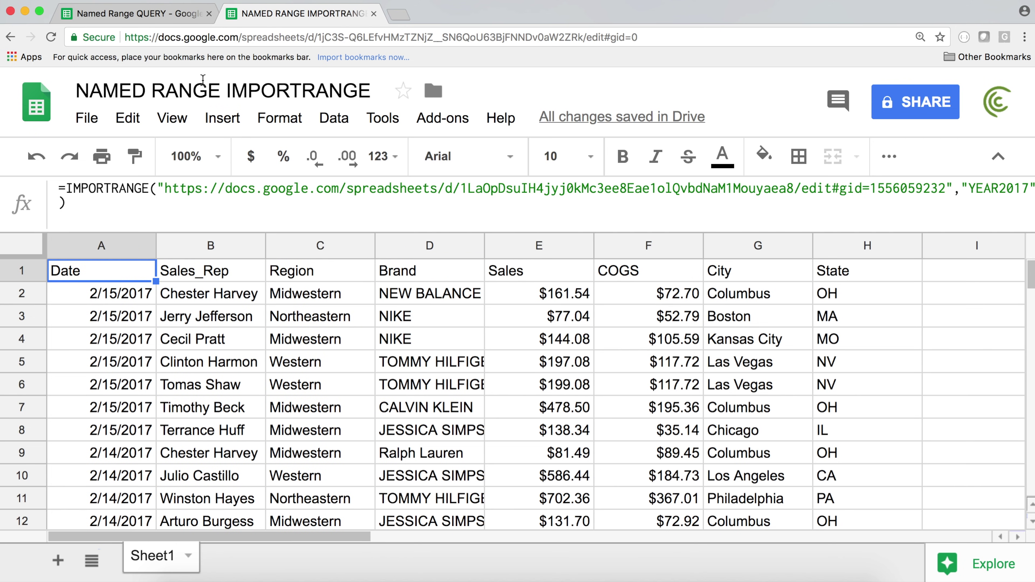
double_click(128, 272)
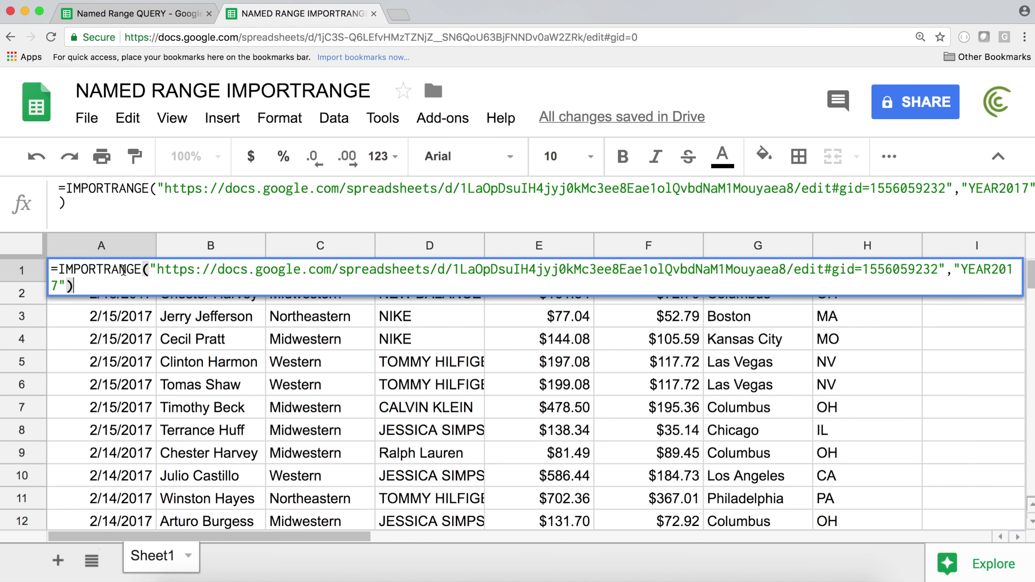
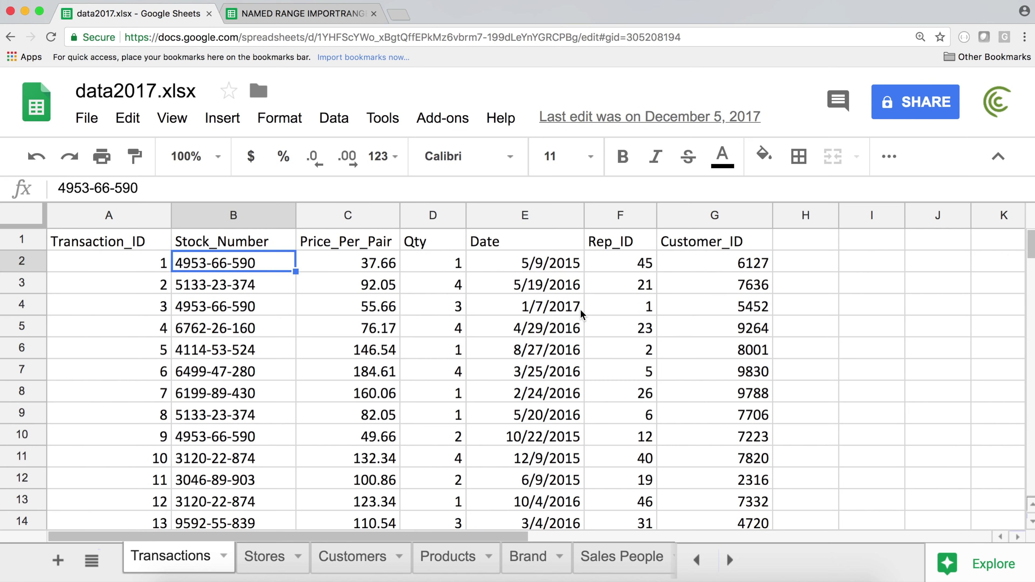
- Examine the Transactions data and its Stock_Number column in data2017.xlsx, and open the Products sheet to compare stock numbers
click(121, 241)
drag(122, 240, 668, 393)
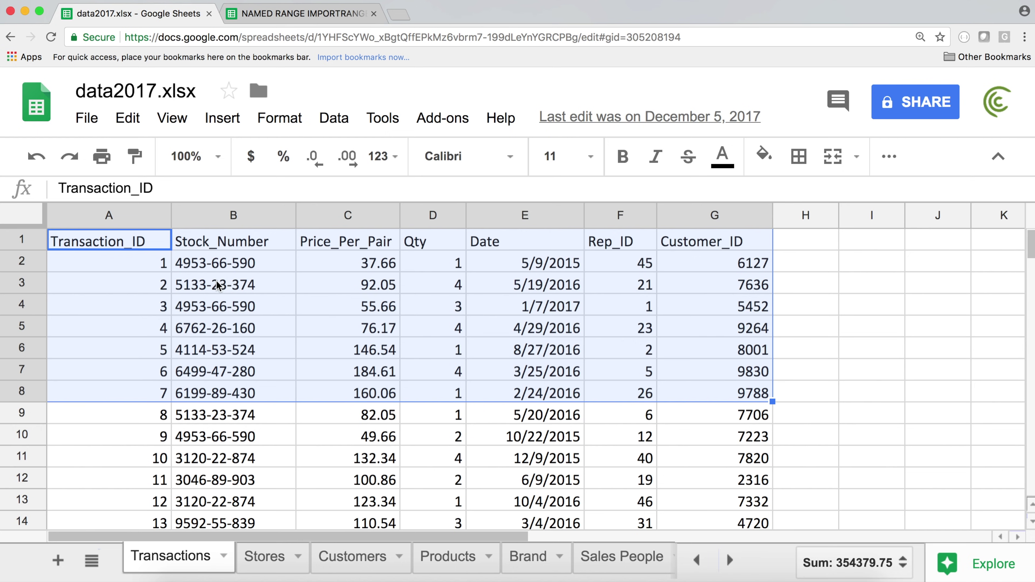
drag(218, 267, 220, 411)
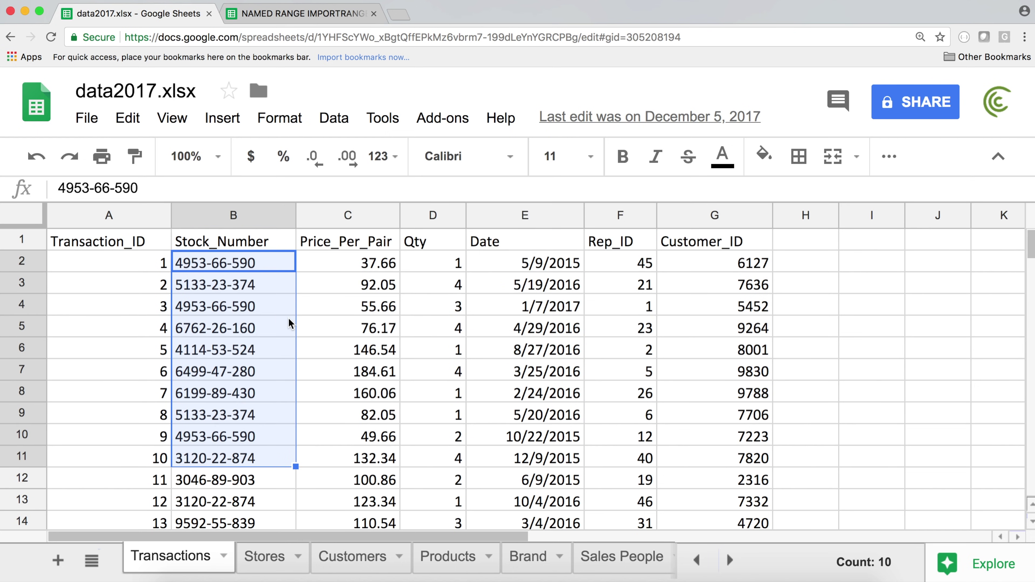
click(435, 558)
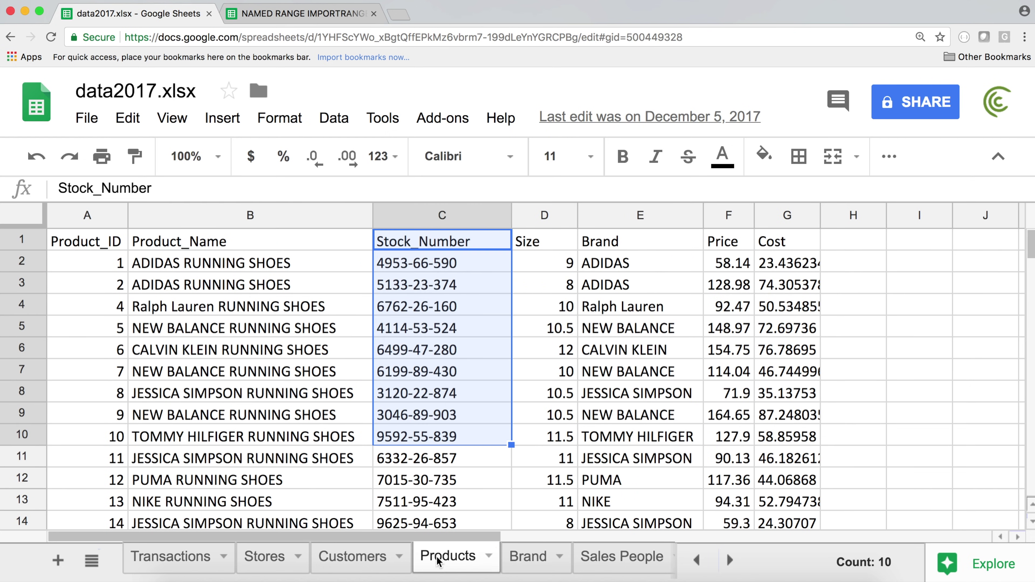
- Compare the Stock_Number and Brand columns of the Products sheet with the Transactions data, which needs a brand for each stock number
drag(439, 240, 441, 435)
drag(622, 240, 598, 416)
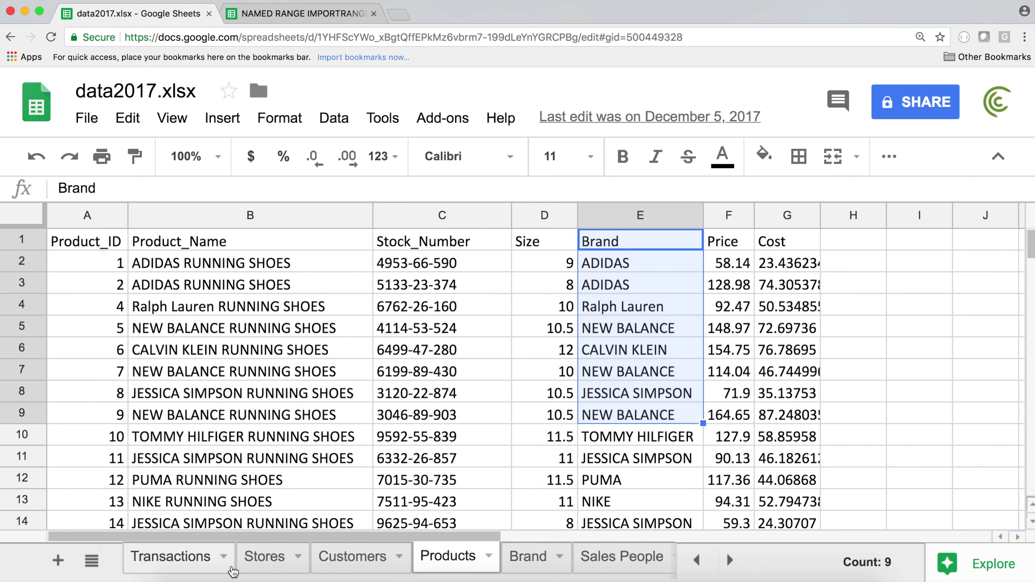
click(617, 290)
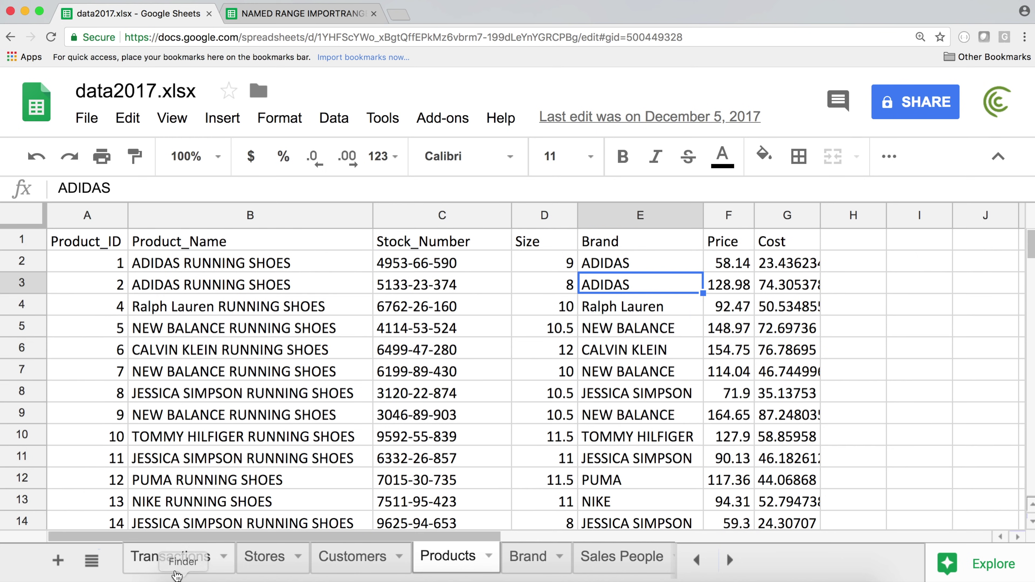
click(175, 558)
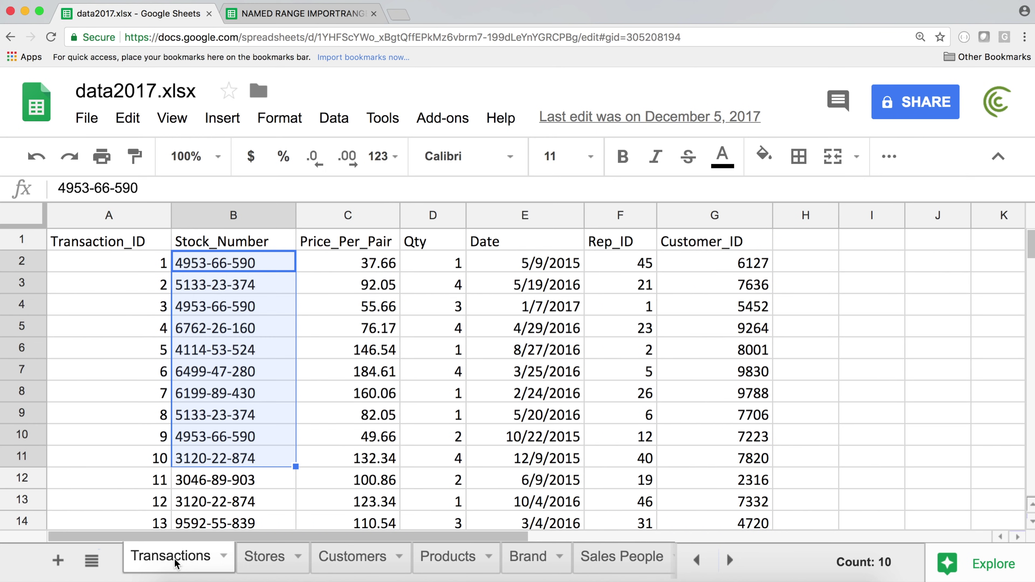
click(800, 246)
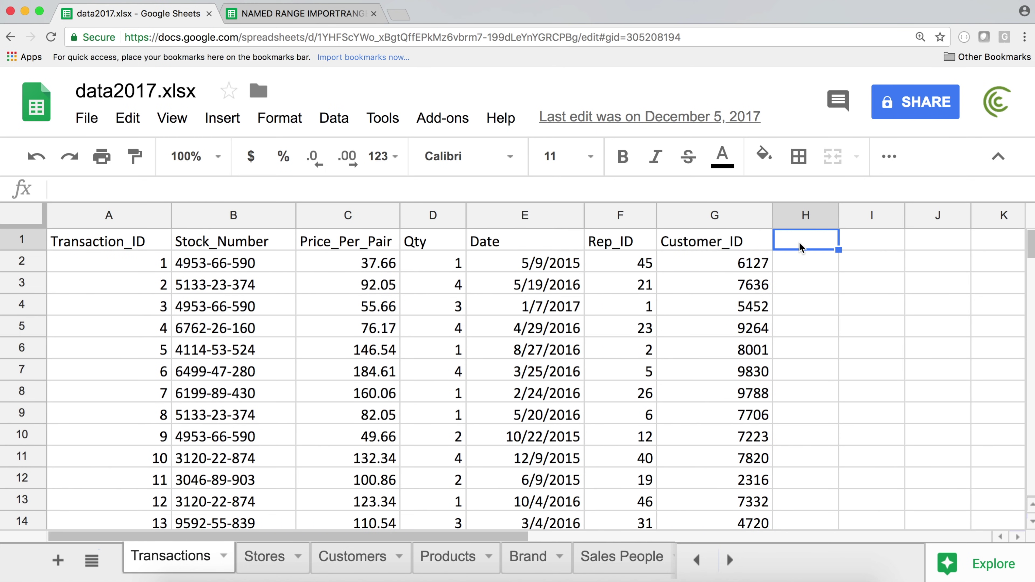
- Start defining a named range for columns C:G of the Products sheet, from Stock_Number through Cost
click(448, 557)
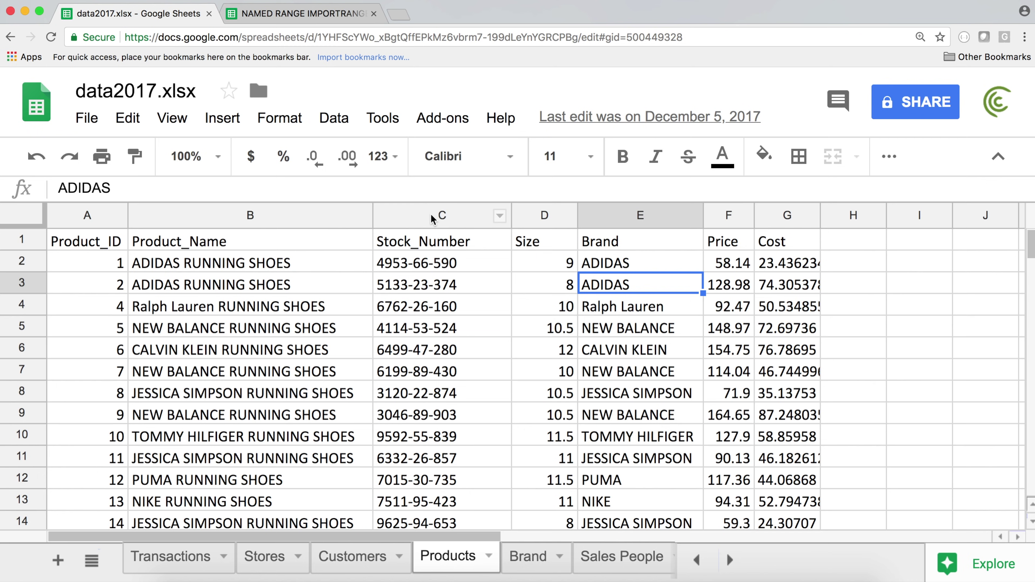
drag(430, 214, 624, 215)
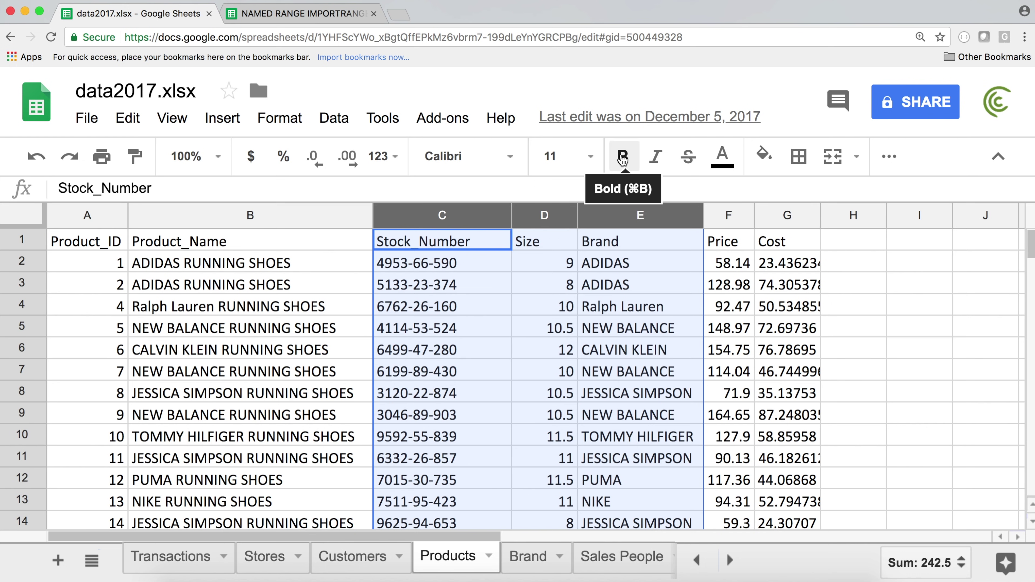
click(459, 217)
click(491, 319)
drag(448, 214, 784, 215)
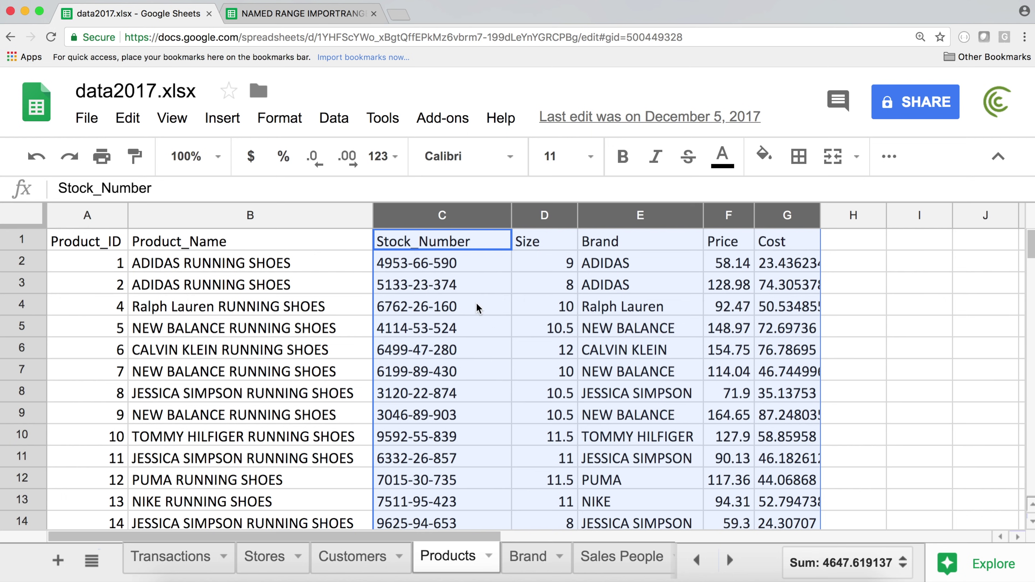
right_click(469, 245)
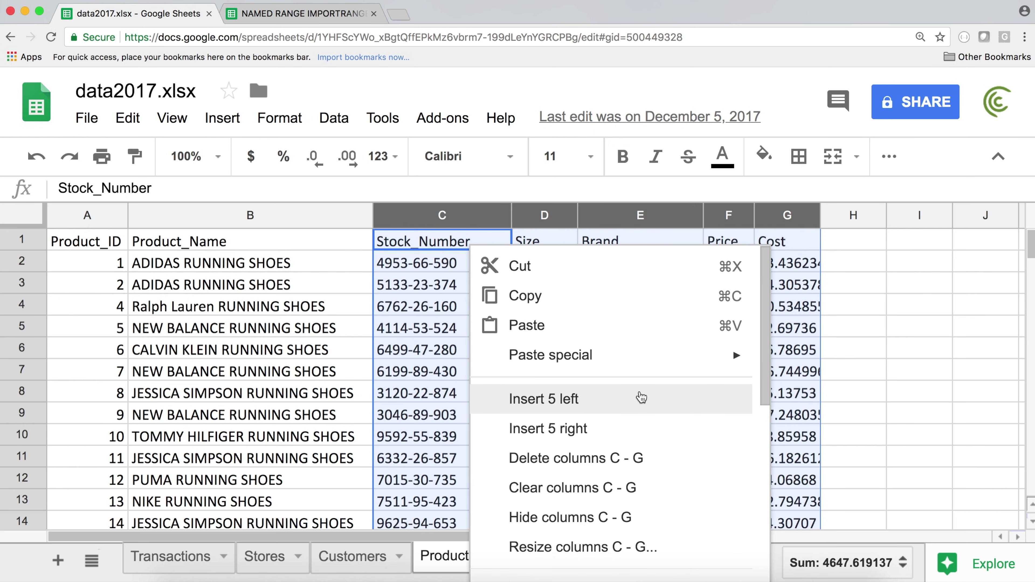
drag(761, 339, 746, 503)
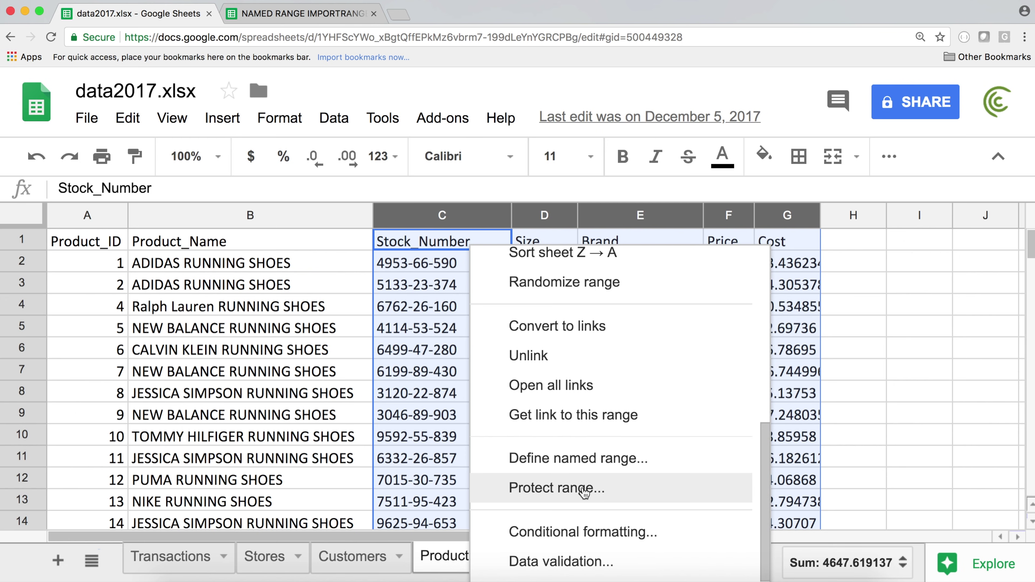
click(574, 457)
- Name the Products!C:G range PRODUCTS and save the named range
text(RPOD)
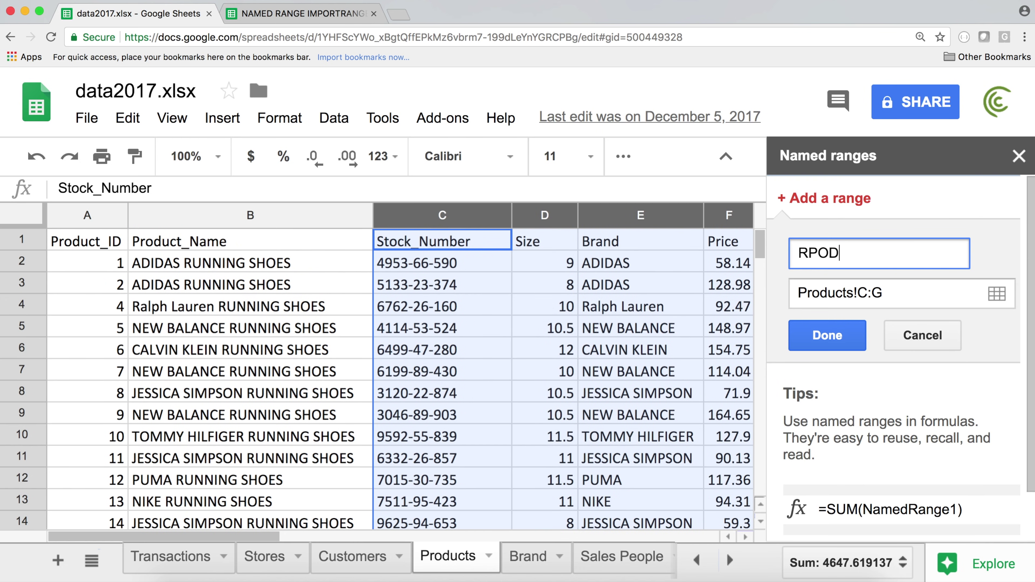
text(UCTS)
click(808, 253)
key(BackSpace)
text(R)
click(912, 259)
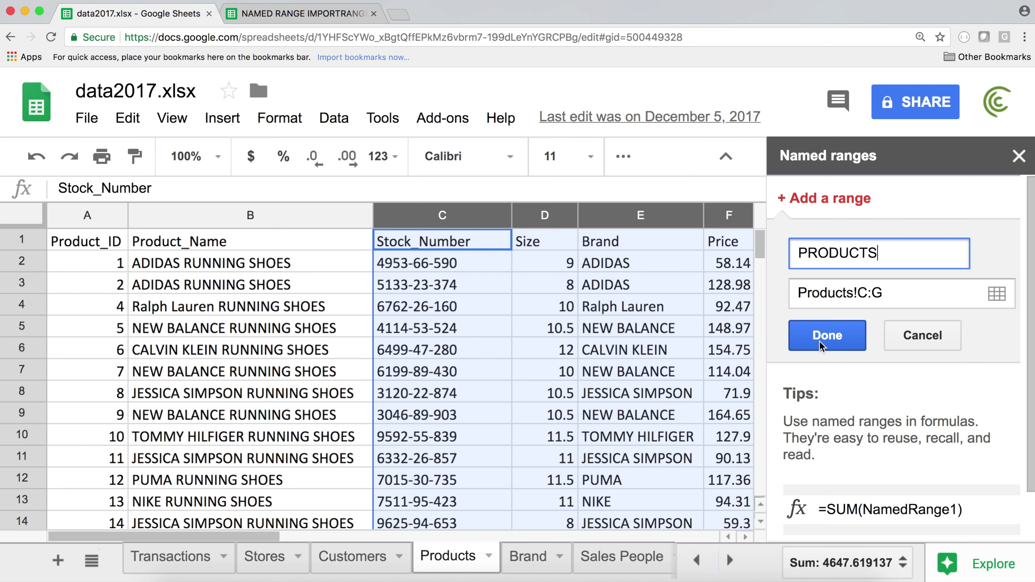
click(823, 342)
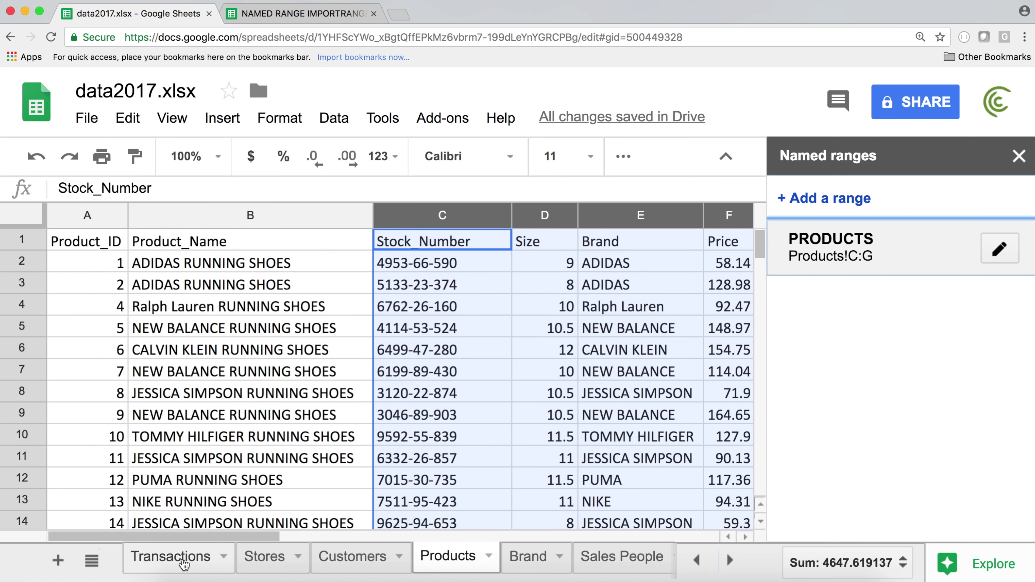
- Return to the Transactions sheet, close the named ranges list, and enter the header Brand in cell H1
click(185, 558)
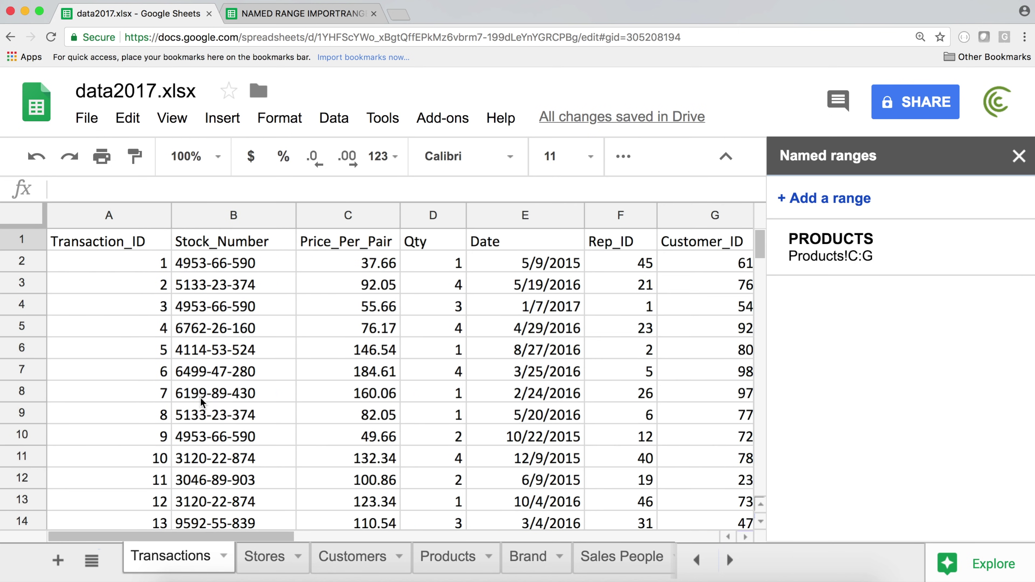
click(1018, 155)
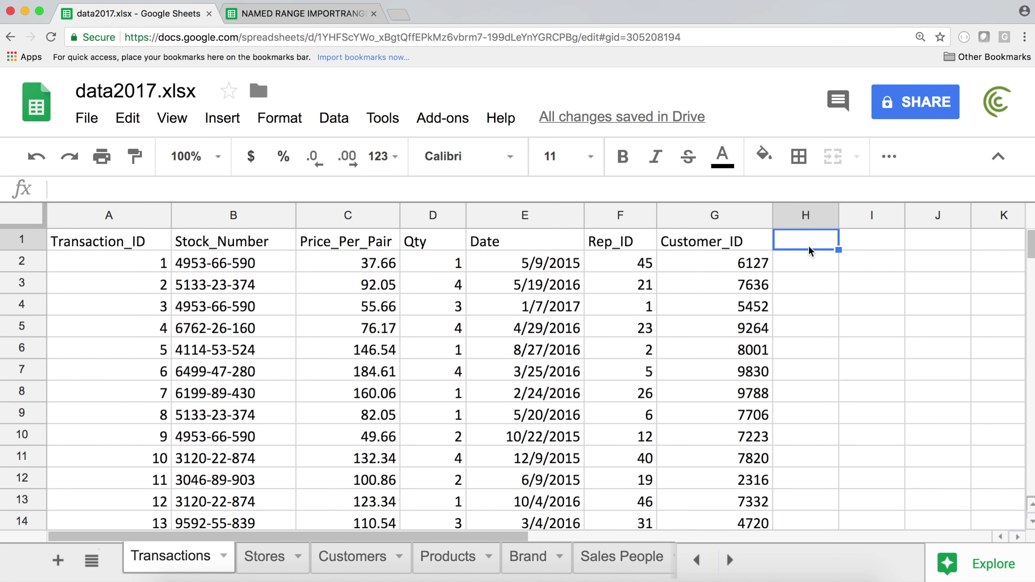
text(B)
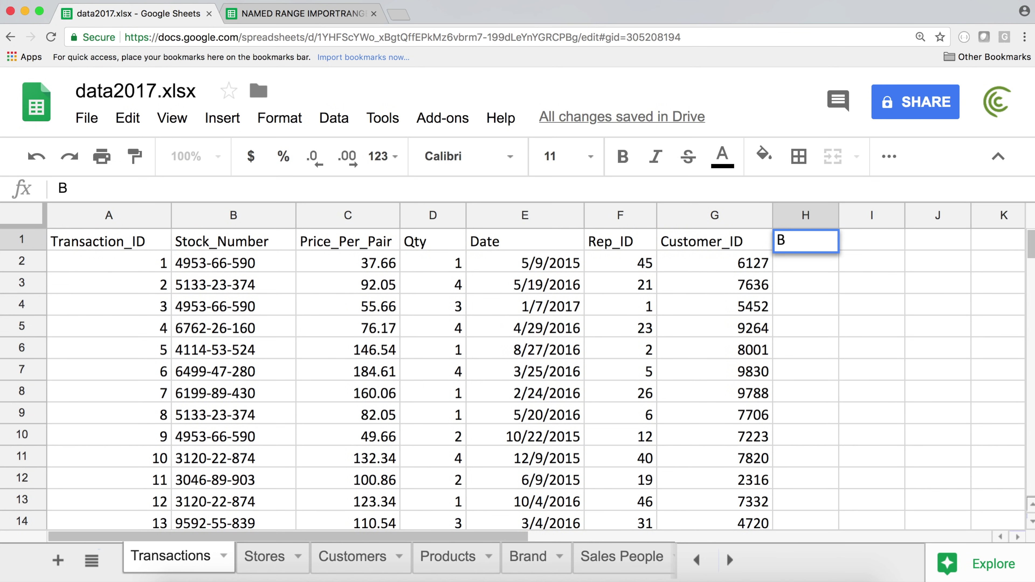
text(rand)
key(Return)
- Start a VLOOKUP formula in cell H2 with B2 as the search key and the named range PRODUCTS as the range
text(=VL)
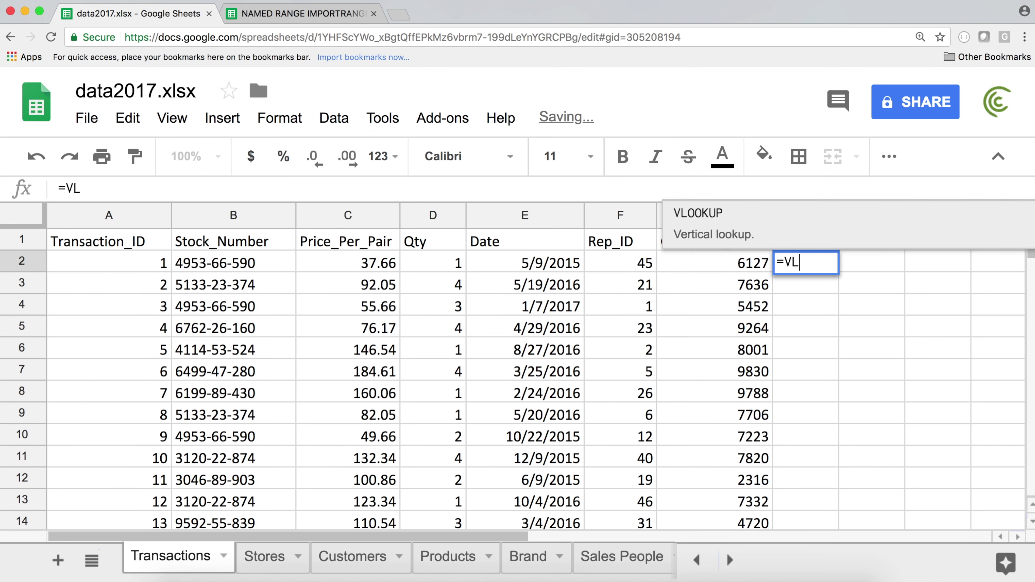
key(Tab)
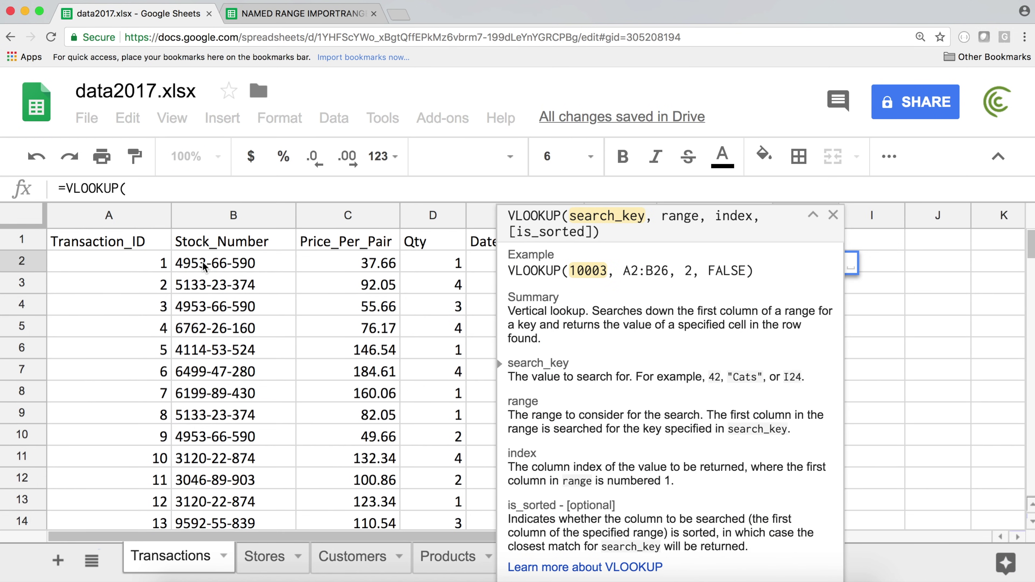
click(204, 266)
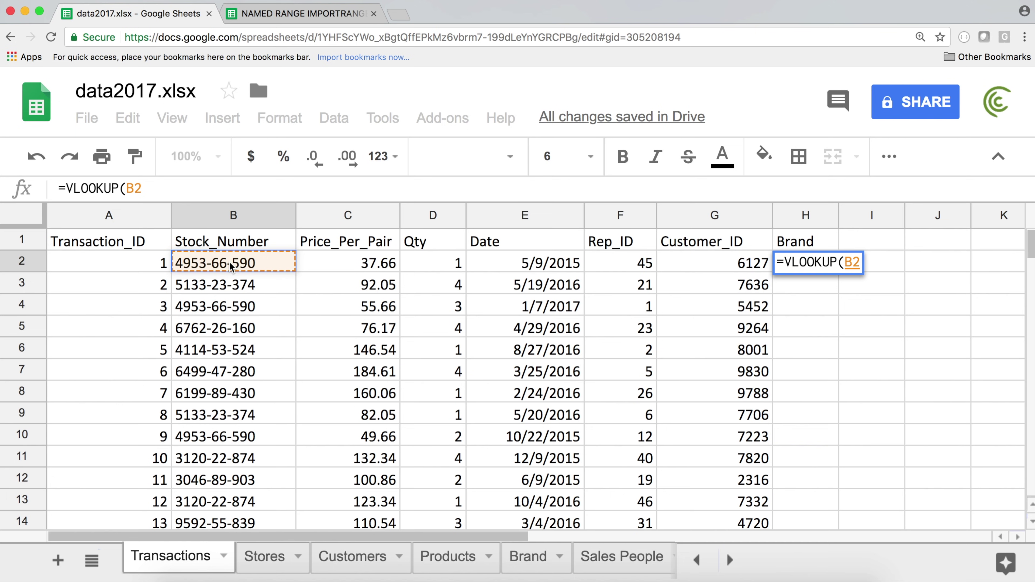
text(,)
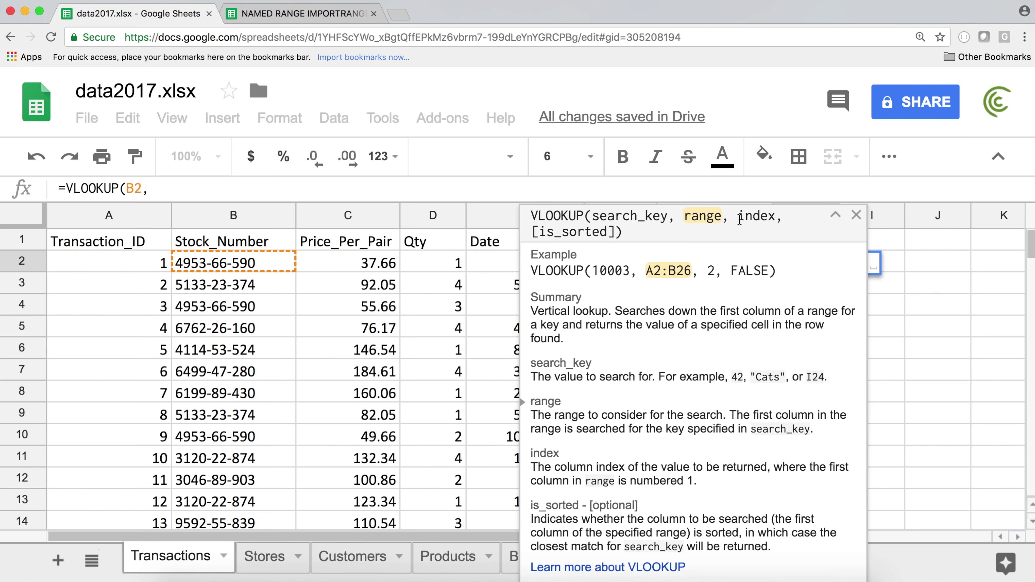
text(PR)
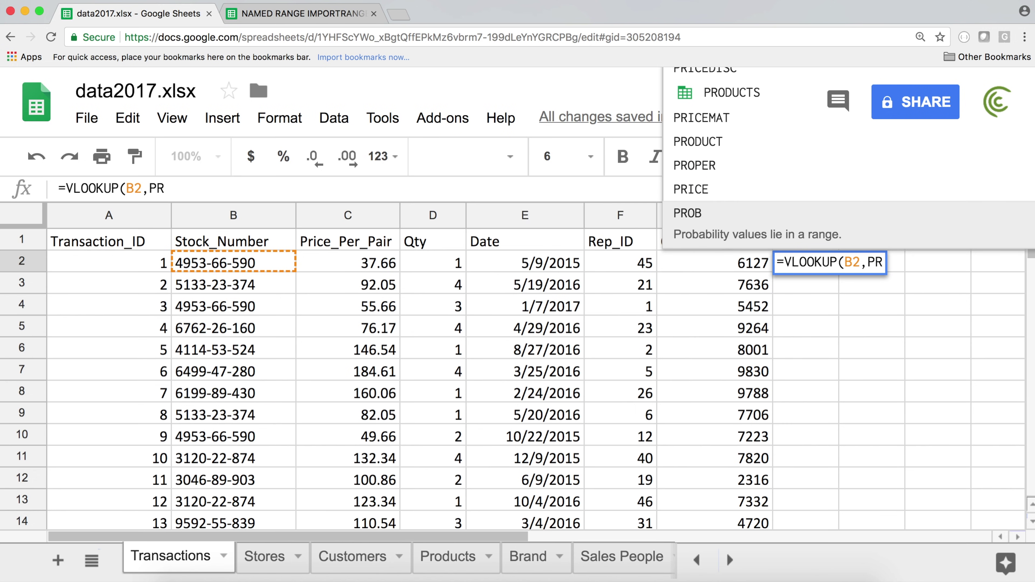
key(Up)
key(Up)
key(Up)
key(Up)
key(Up)
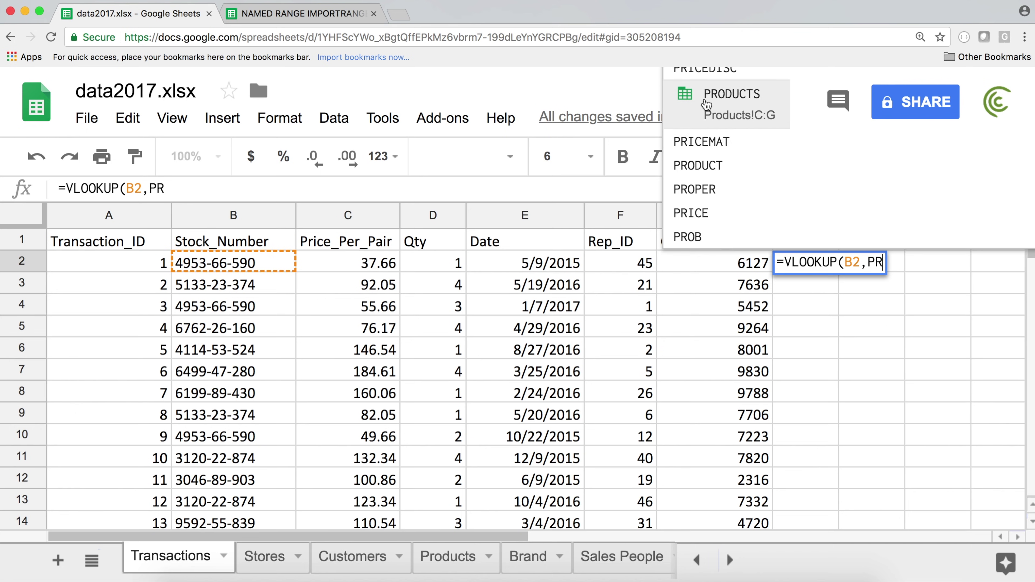
key(Tab)
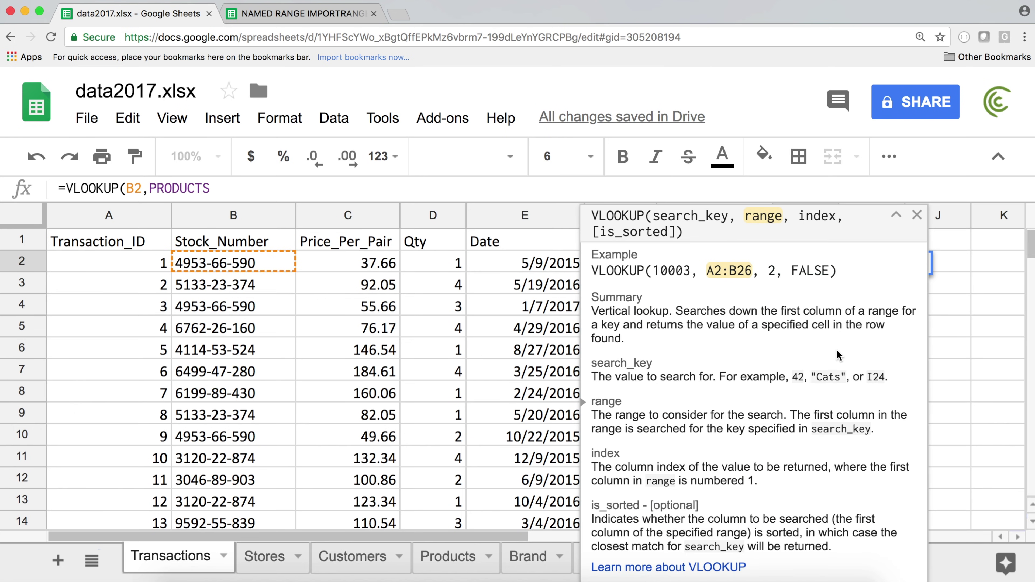
- Complete the H2 VLOOKUP with column index 3 and is_sorted 0, and fill the formula down the Brand column
text(,)
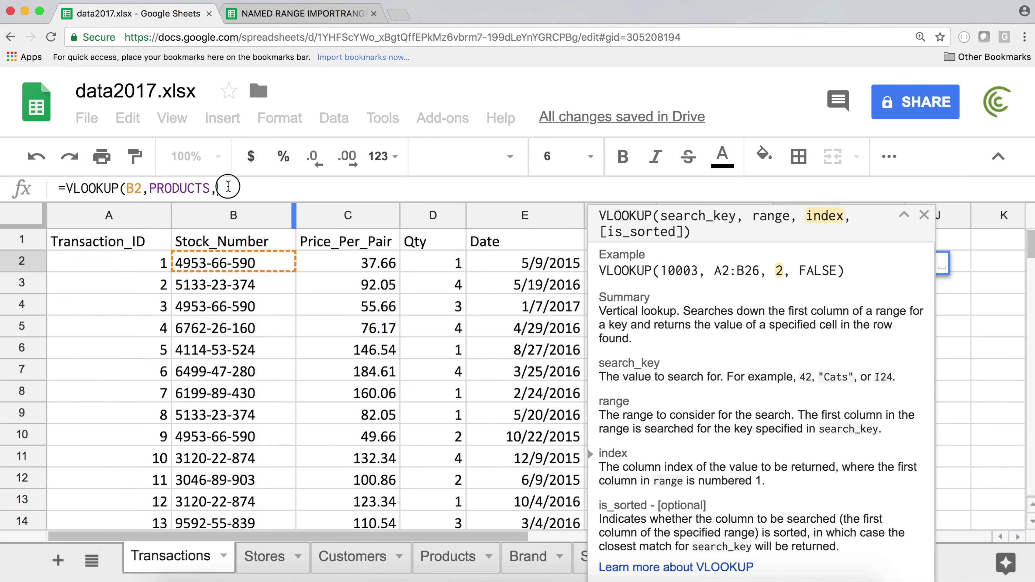
click(228, 188)
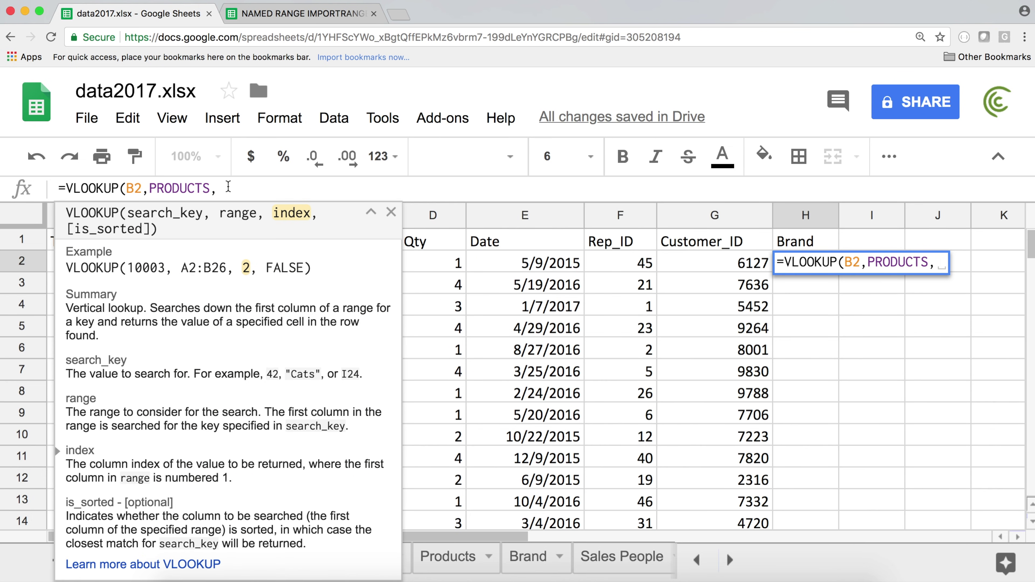
text(3)
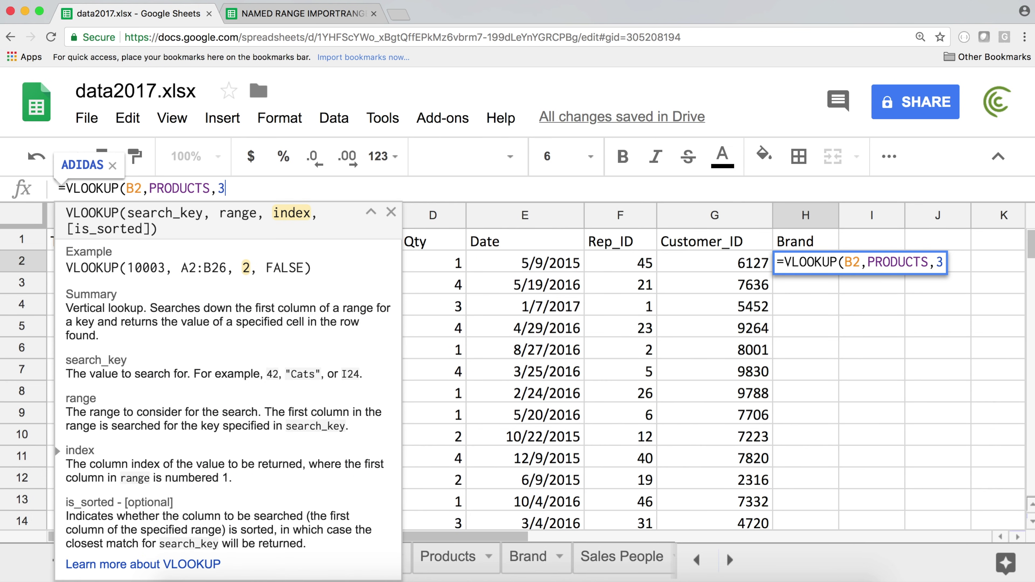
text(,)
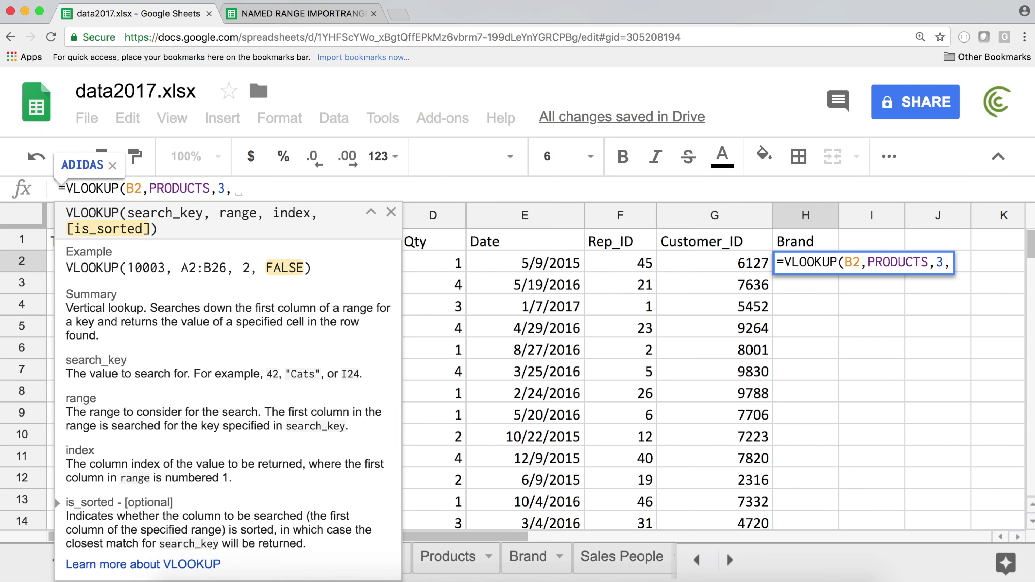
text(0))
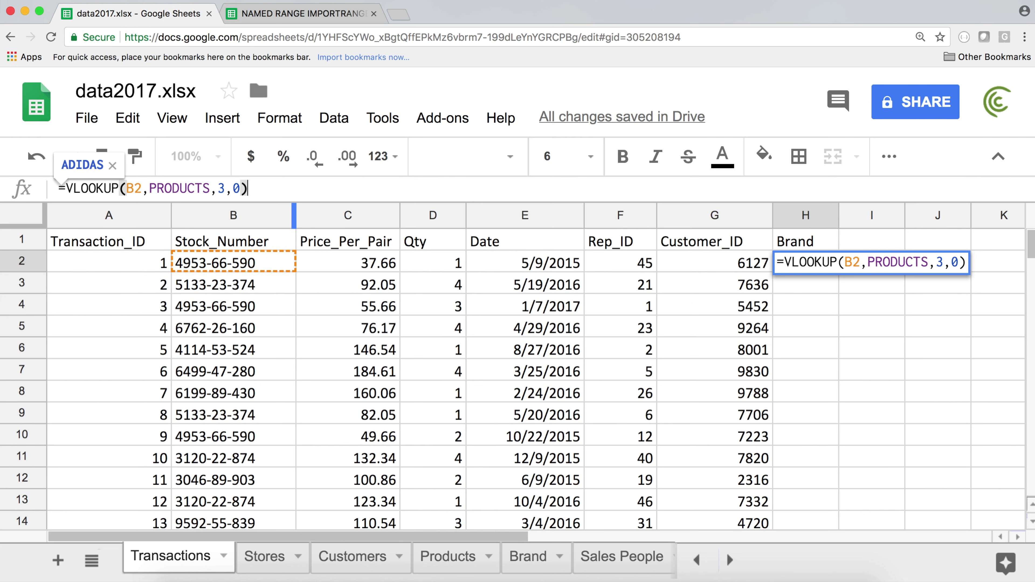
key(Return)
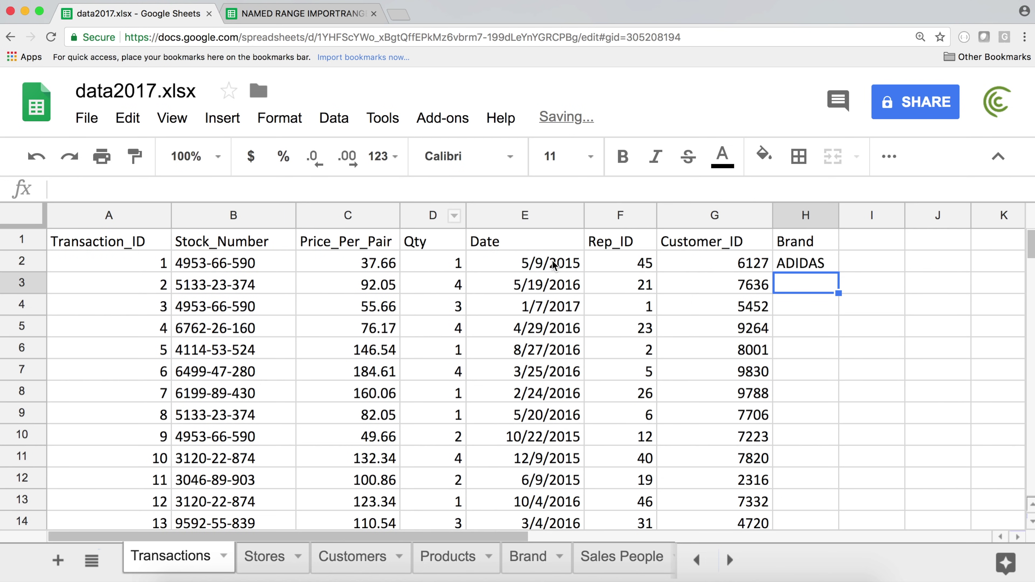
click(815, 264)
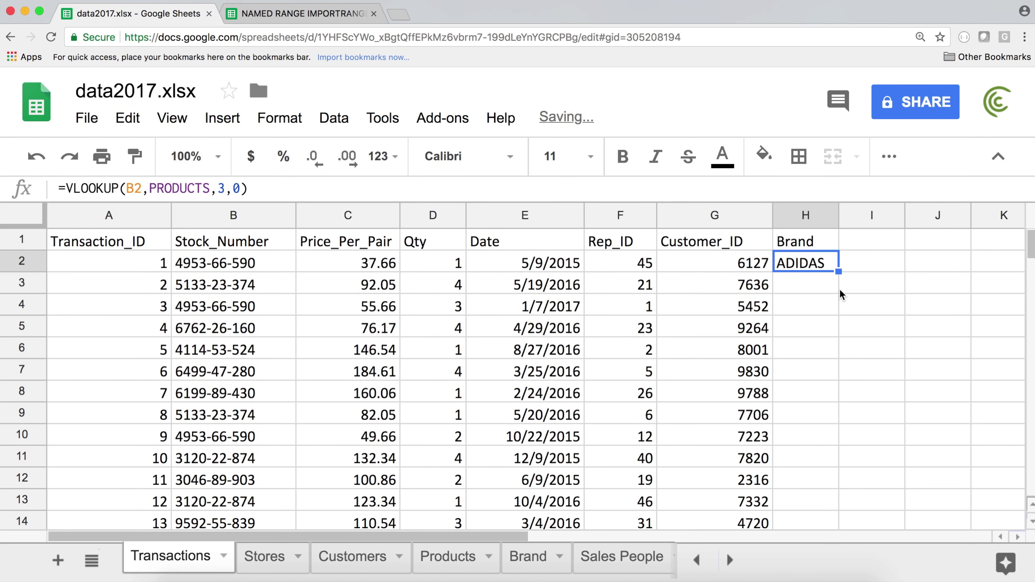
double_click(837, 271)
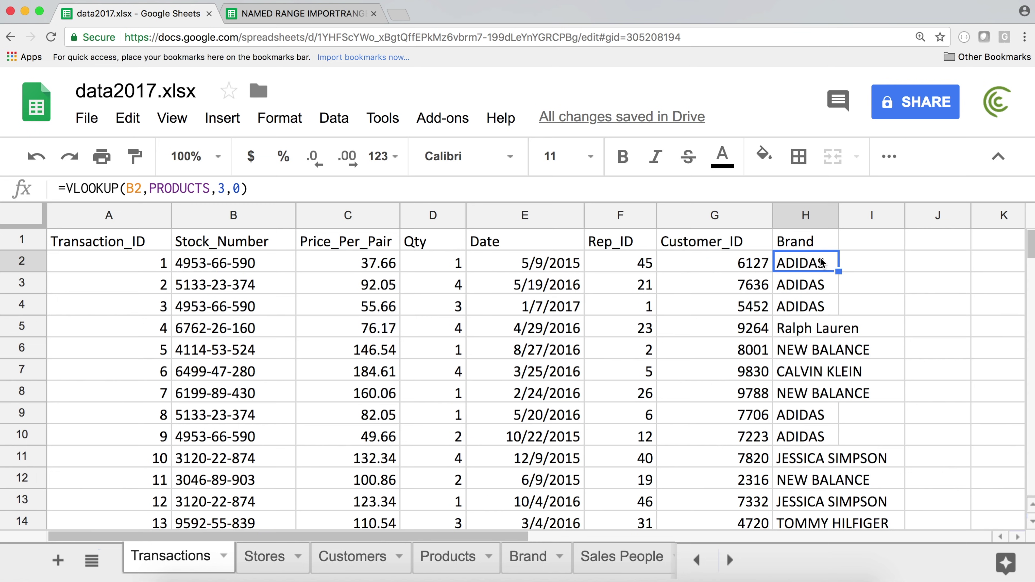
- Delete the Brand column H from the Transactions sheet
right_click(822, 216)
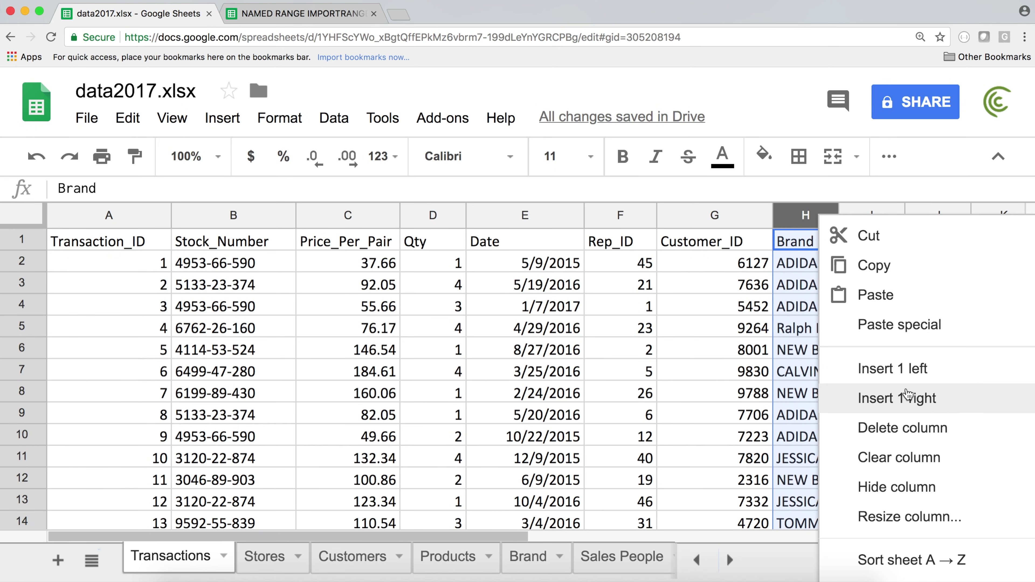
click(916, 430)
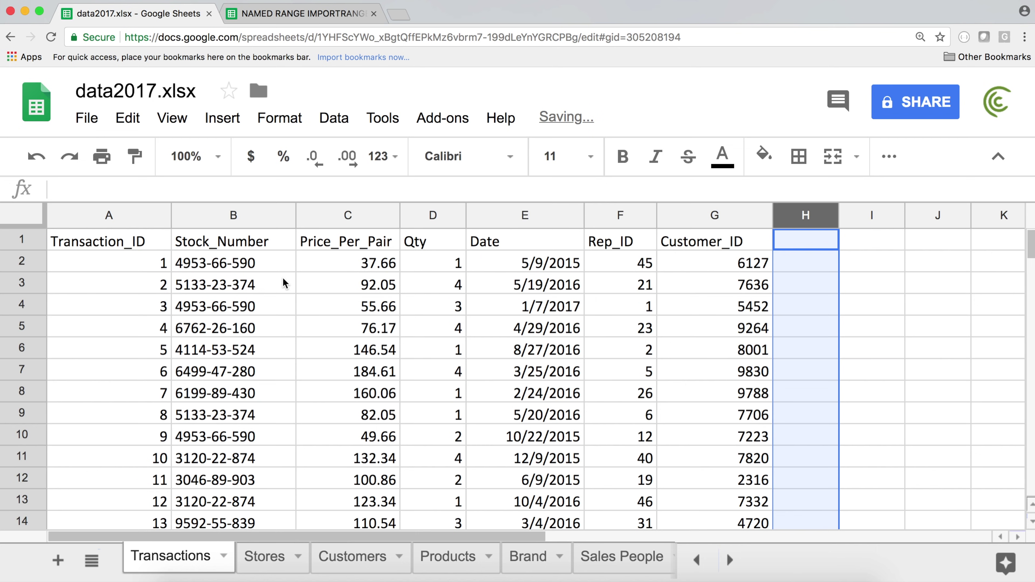
- Copy columns A to G of the Transactions sheet into cell A1 of Sheet1 in the NAMED RANGE IMPORTRANGE spreadsheet
click(109, 215)
shift+click(706, 210)
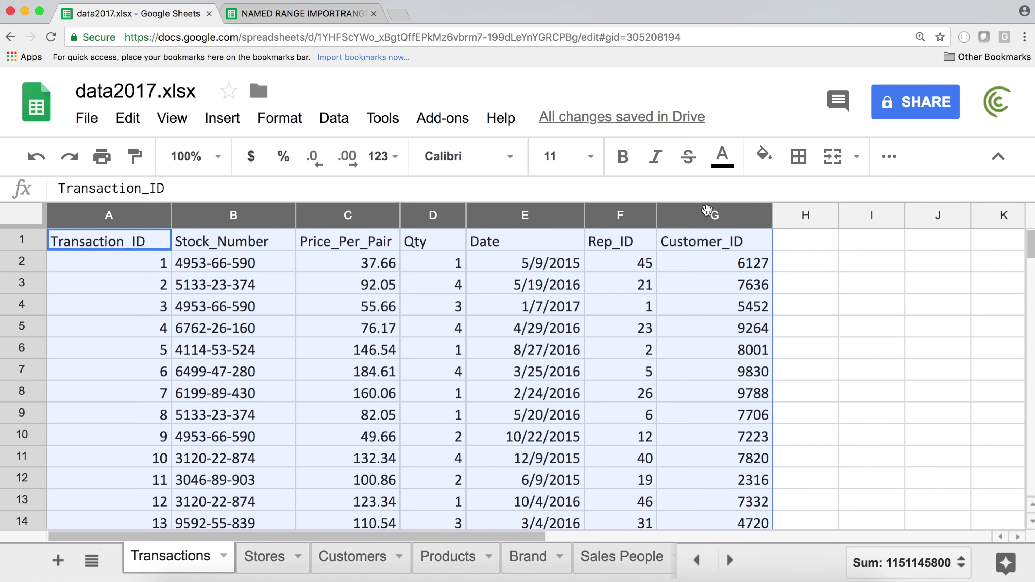
right_click(350, 217)
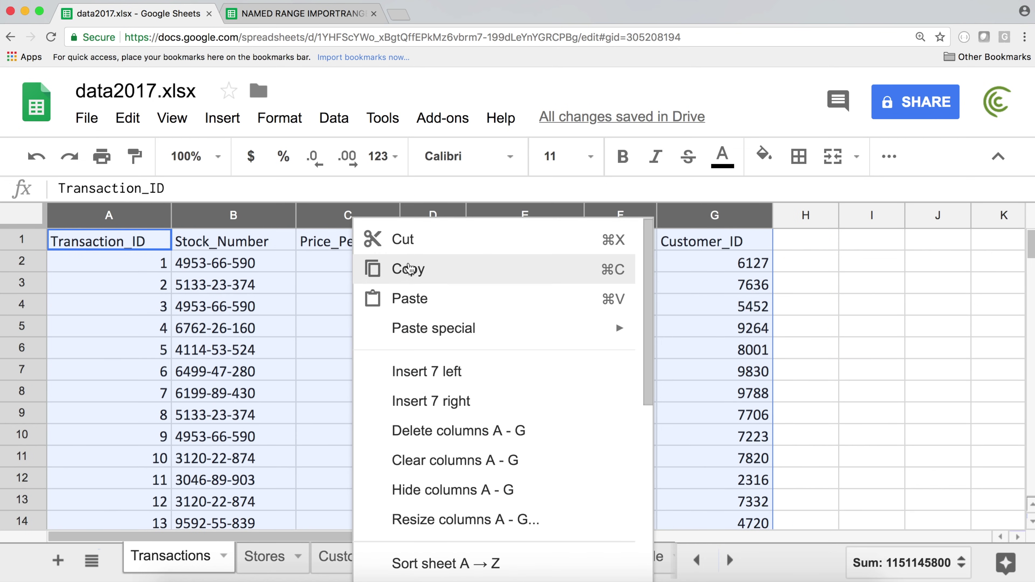
click(429, 278)
click(310, 15)
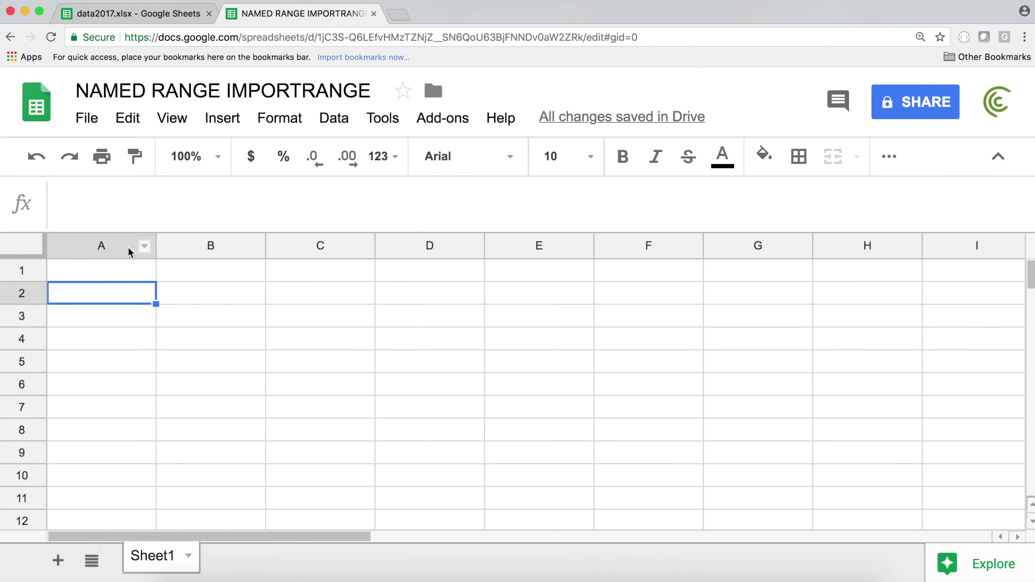
click(97, 271)
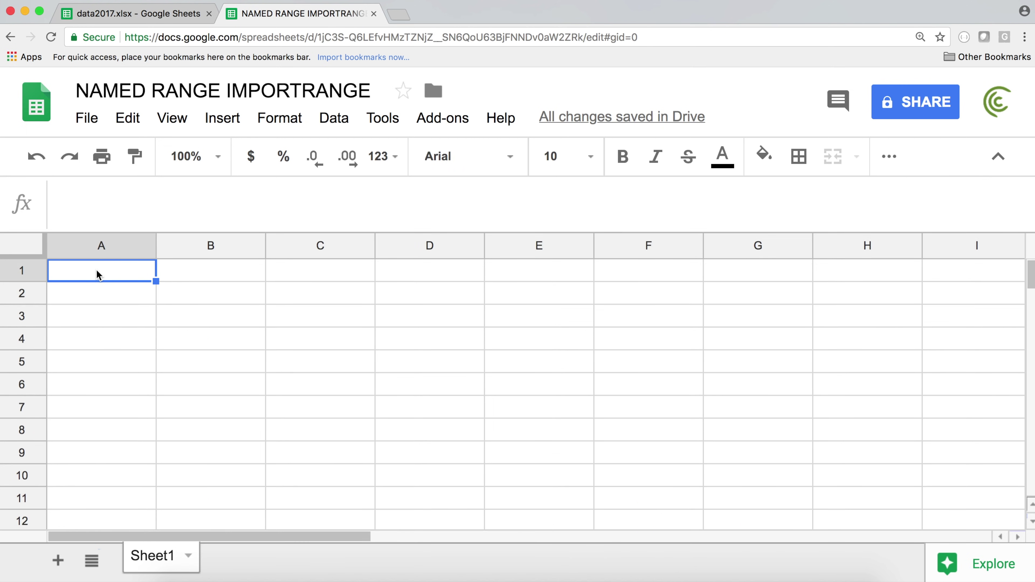
key(ctrl+v)
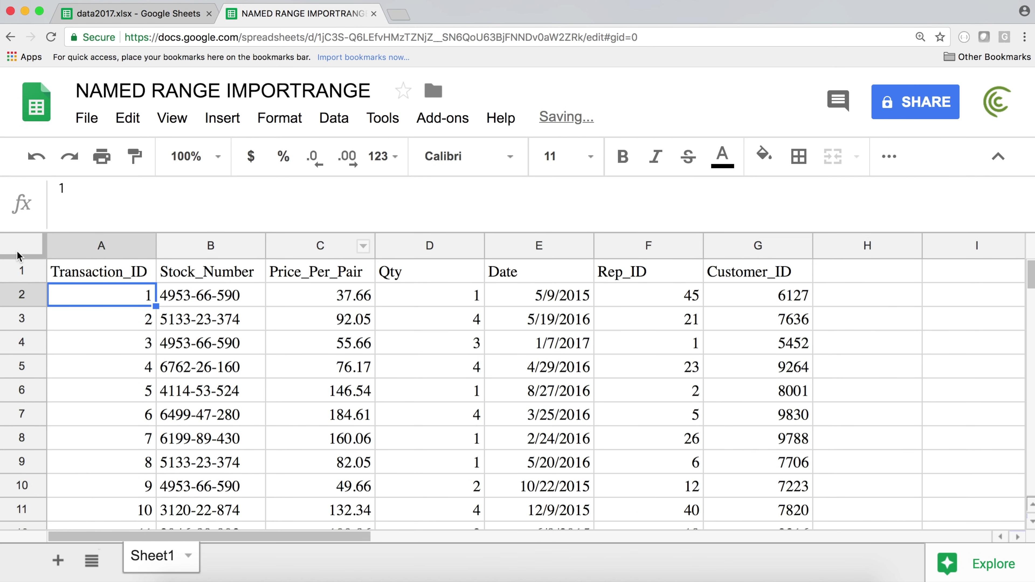
key(Up)
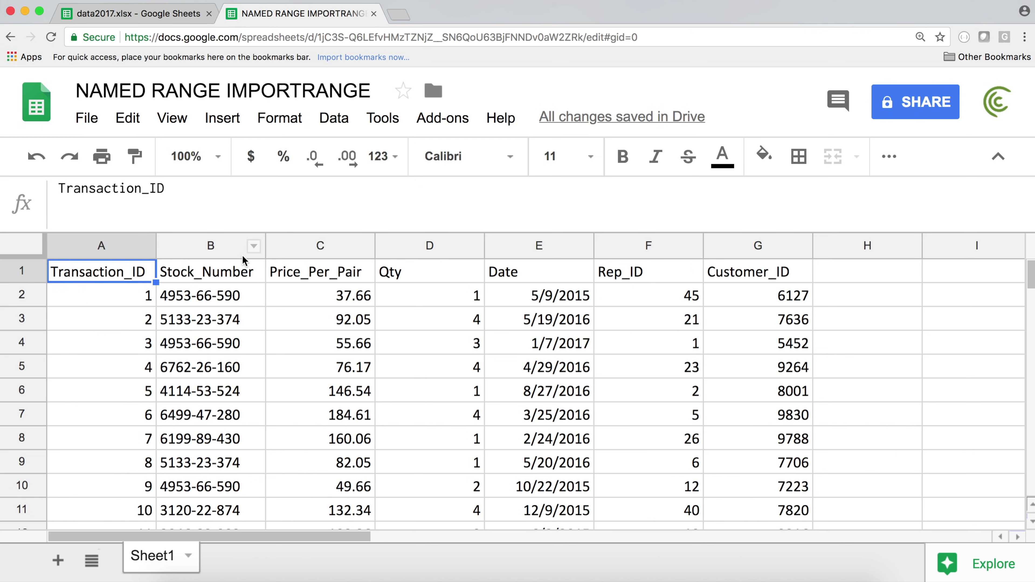
- Check the Products sheet in data2017.xlsx, then enter the header Brand in cell H1 of the NAMED RANGE IMPORTRANGE spreadsheet
click(162, 14)
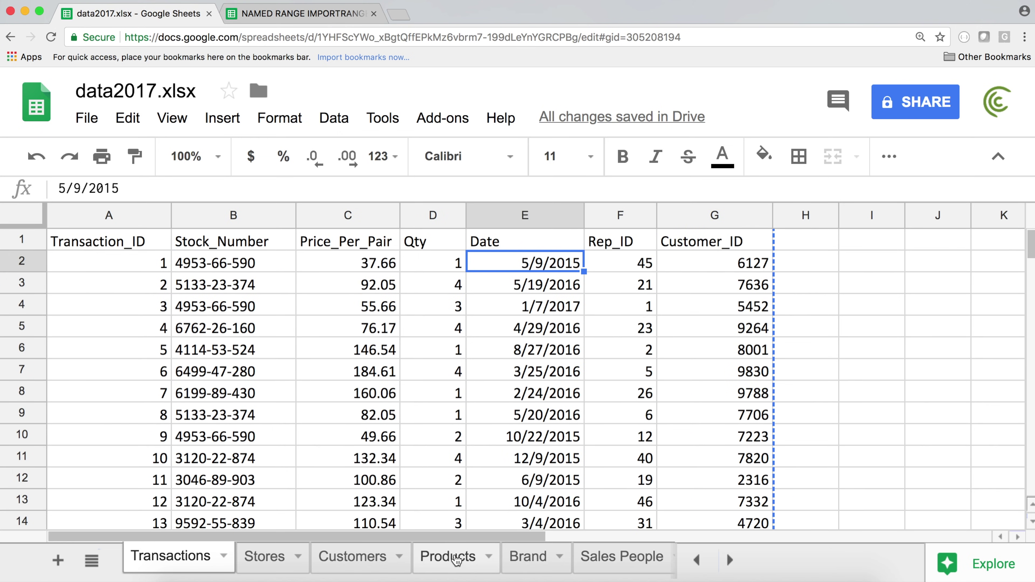
click(456, 558)
drag(427, 246, 779, 423)
click(544, 306)
click(302, 13)
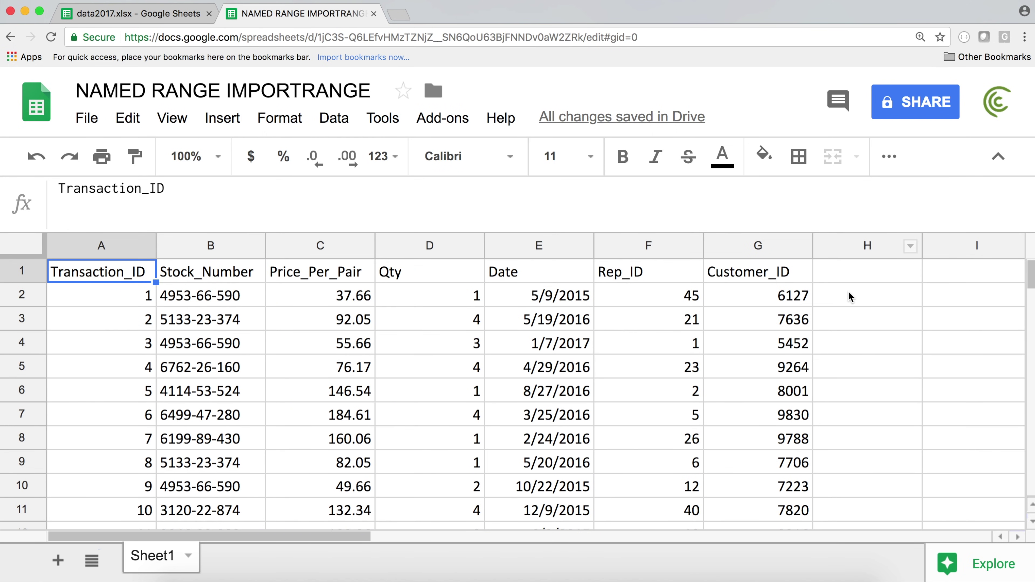
click(866, 303)
key(Up)
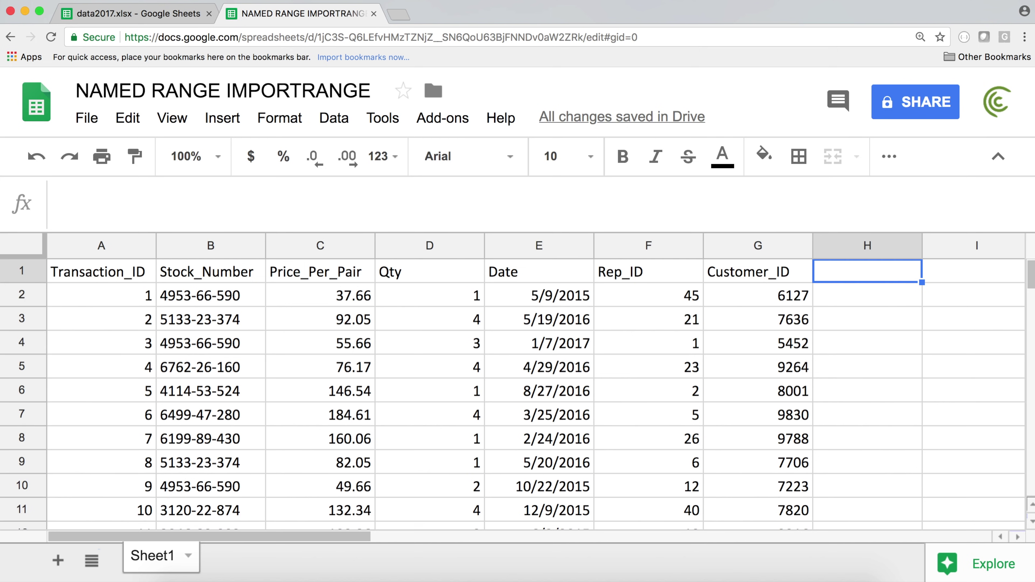
text(Bra)
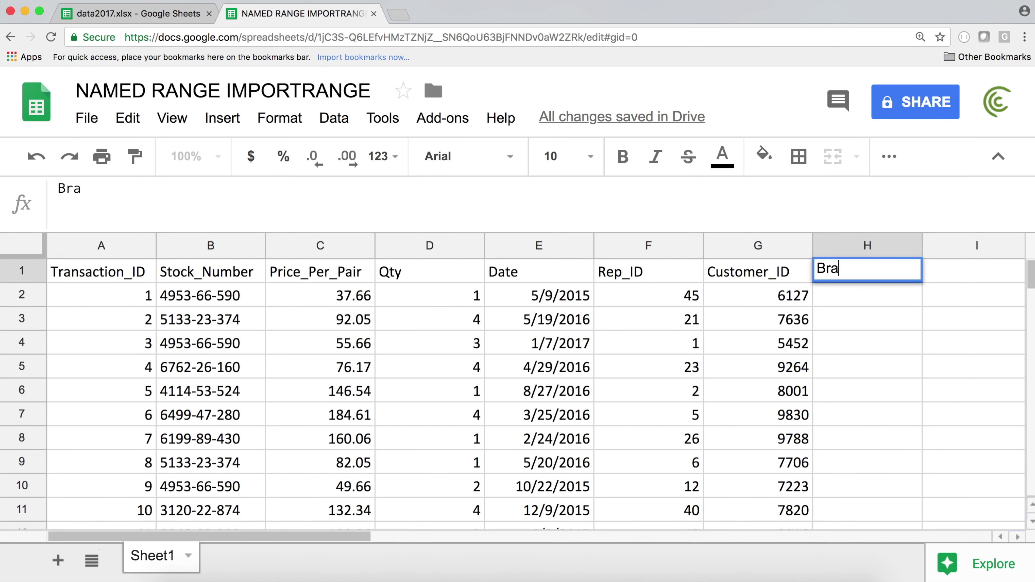
text(nd)
key(Return)
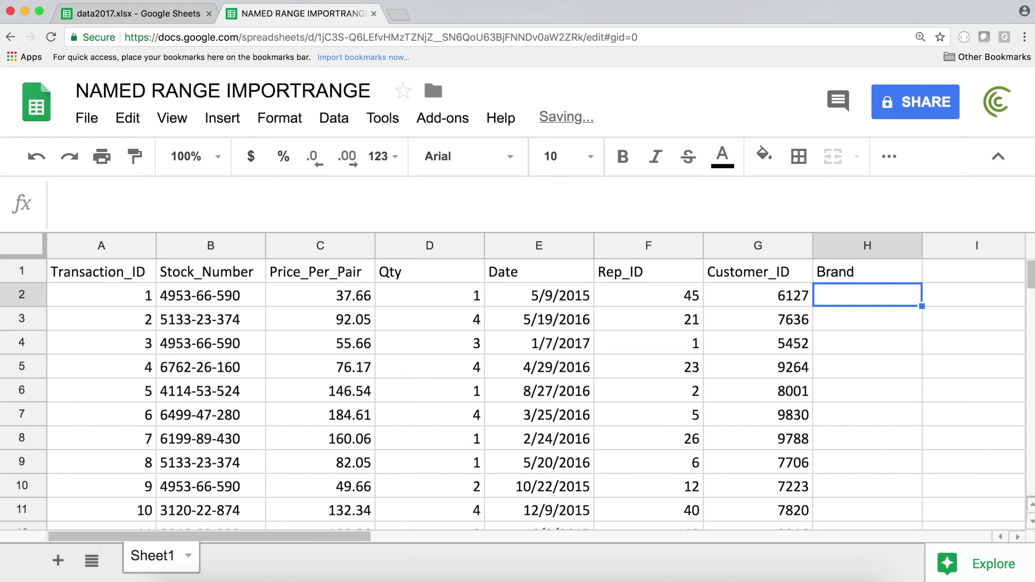
- Start an IMPORTRANGE formula in cell H2 with an opening quotation mark for the spreadsheet_url argument
text(=impo)
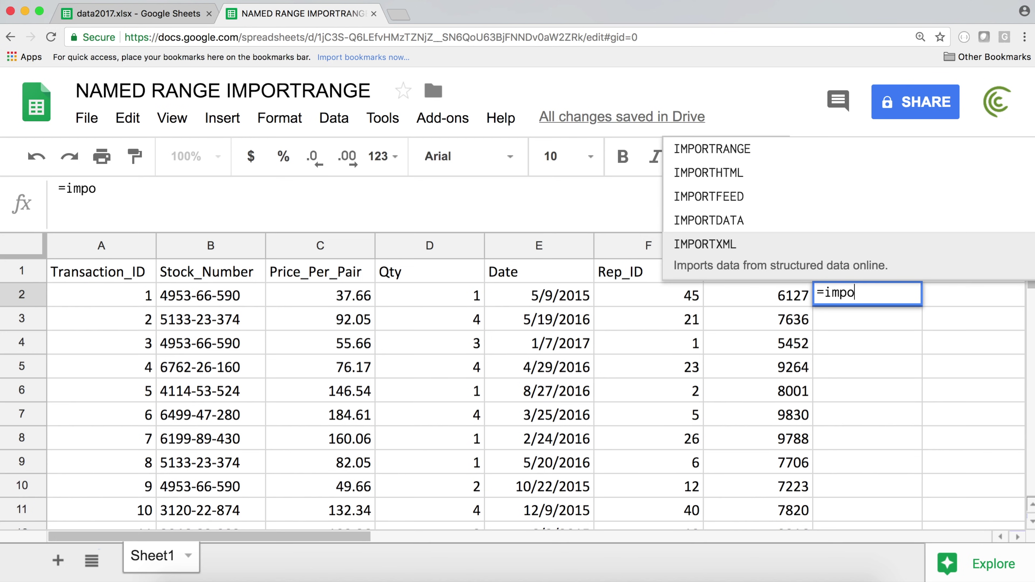
key(Up)
key(Up)
key(Up)
key(Up)
key(Tab)
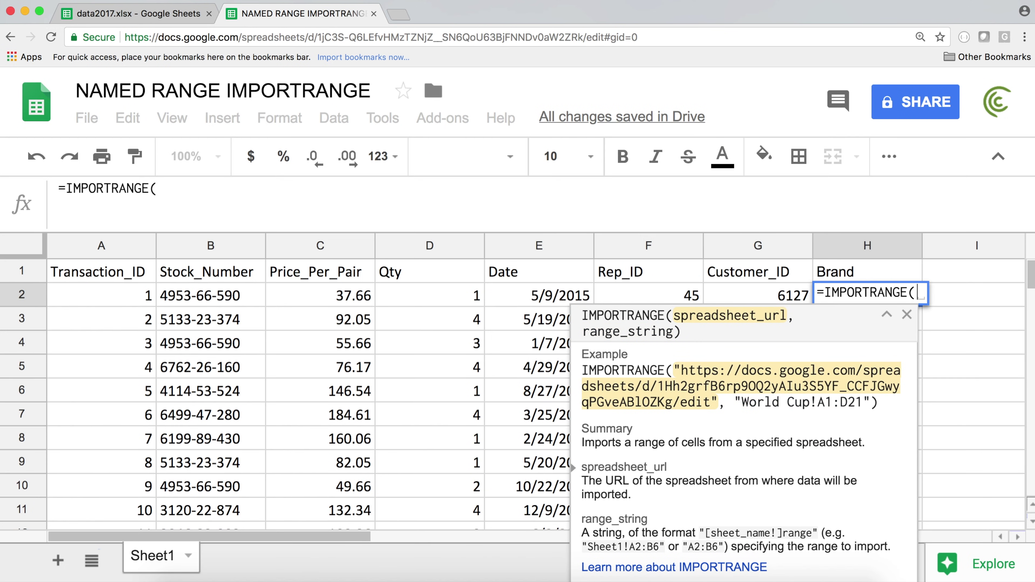
text(")
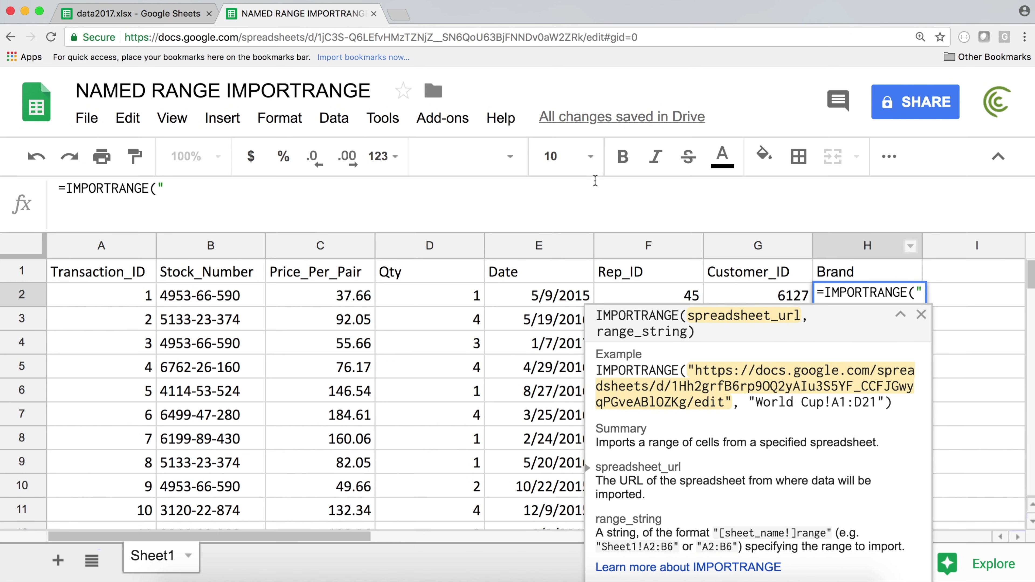
- Copy the web address of data2017.xlsx and paste it as the spreadsheet_url in the H2 IMPORTRANGE formula
click(159, 16)
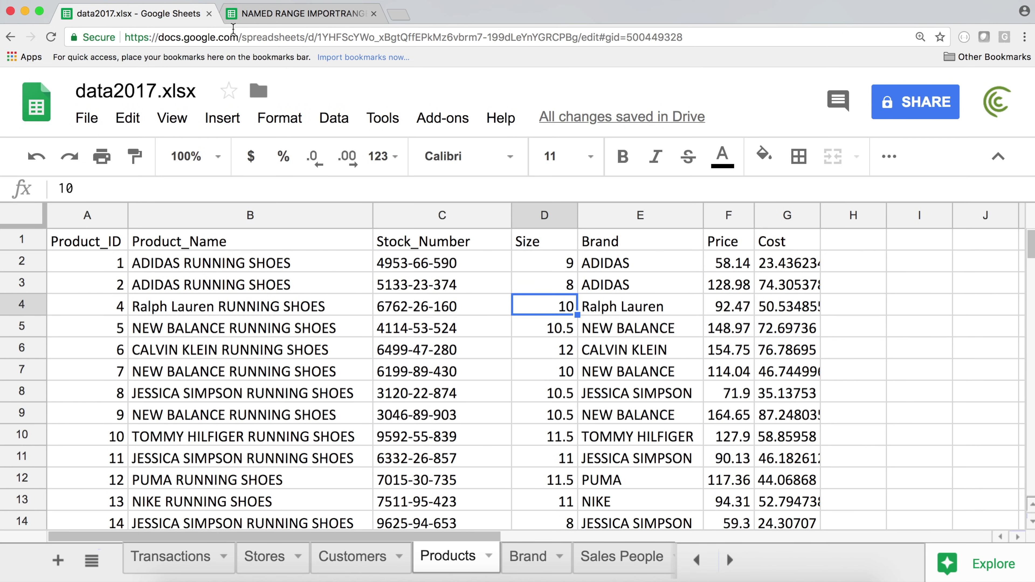
click(222, 39)
key(super+c)
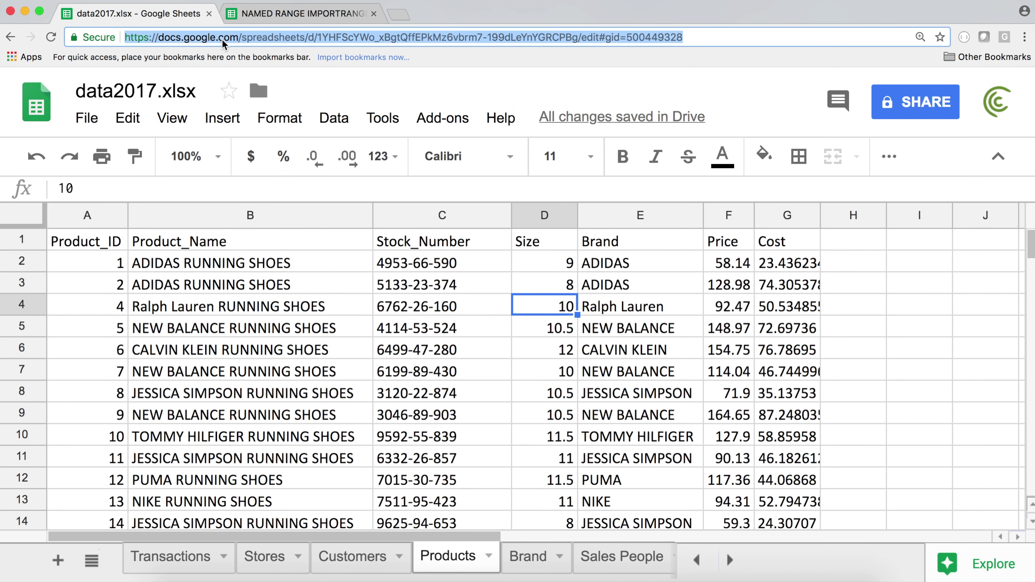
click(279, 20)
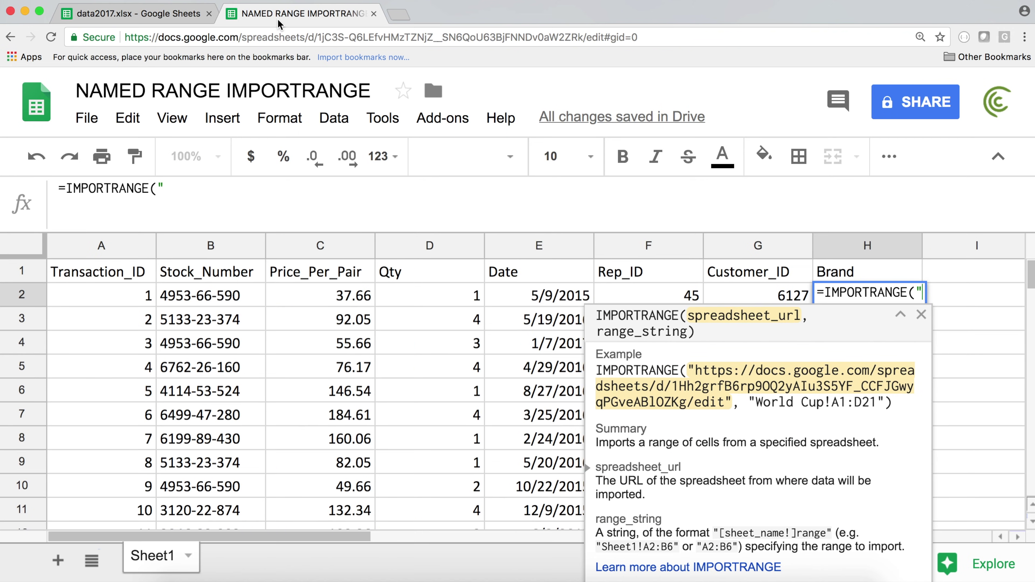
click(181, 196)
key(super+v)
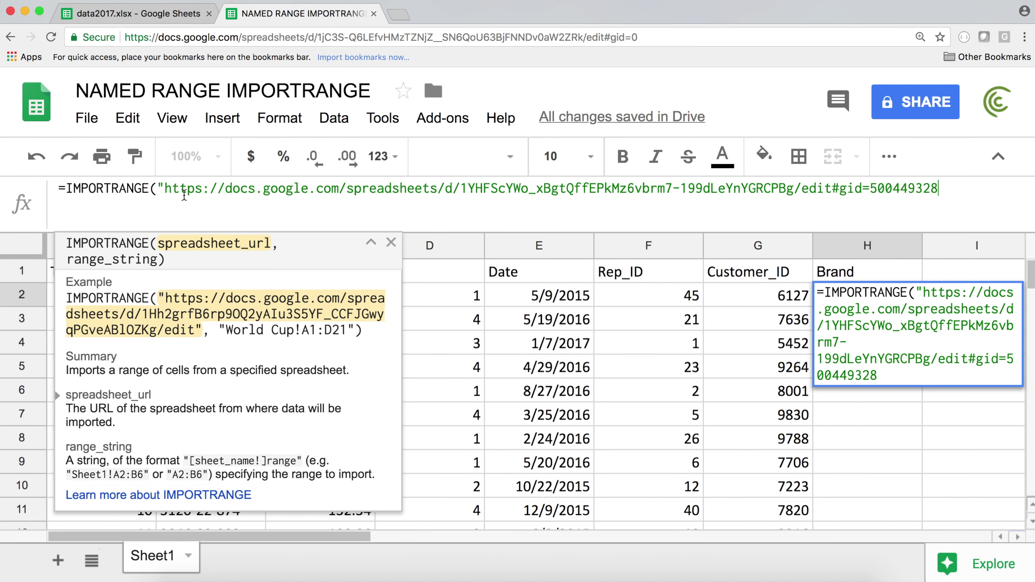
- Trim the pasted address in the formula down to the spreadsheet ID and close its quotation mark
drag(461, 188, 788, 189)
click(490, 188)
drag(460, 188, 163, 181)
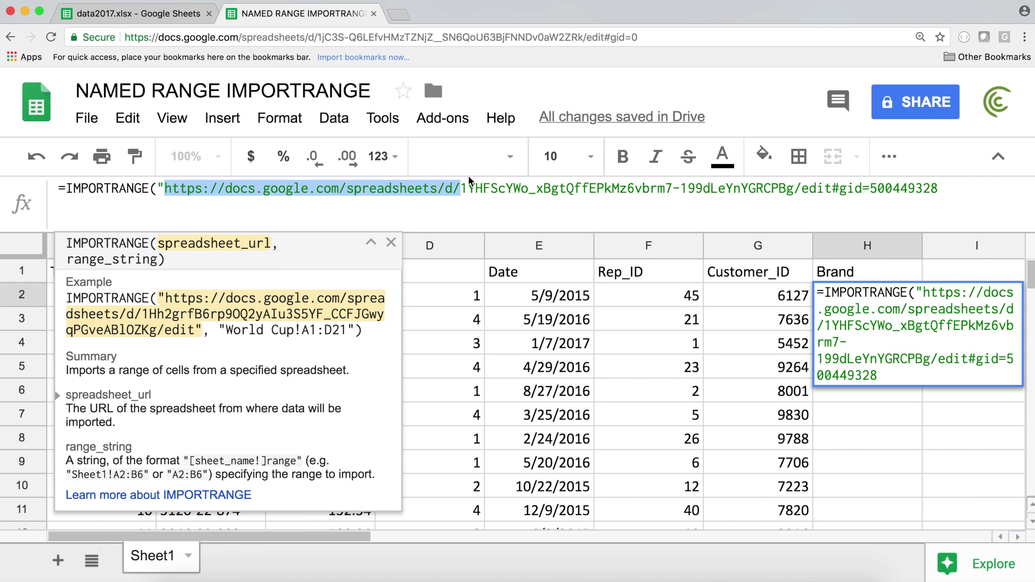
key(BackSpace)
click(332, 189)
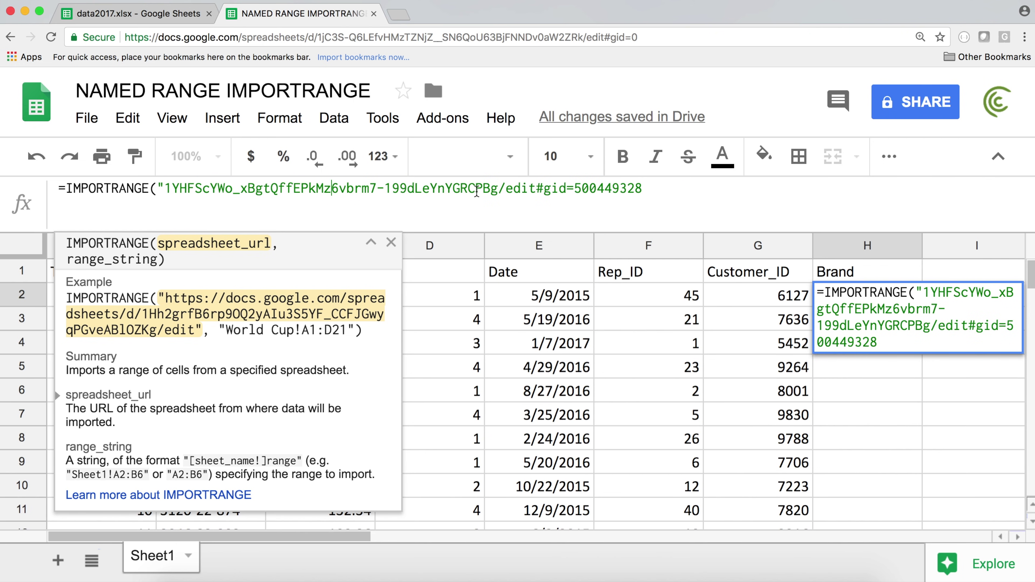
click(500, 189)
drag(499, 189, 704, 189)
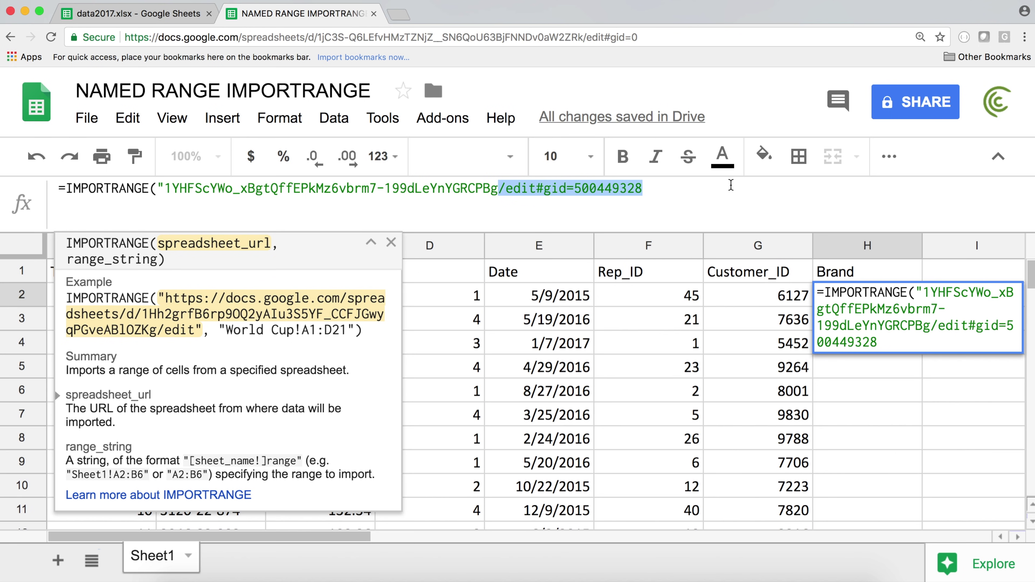
key(BackSpace)
text(")
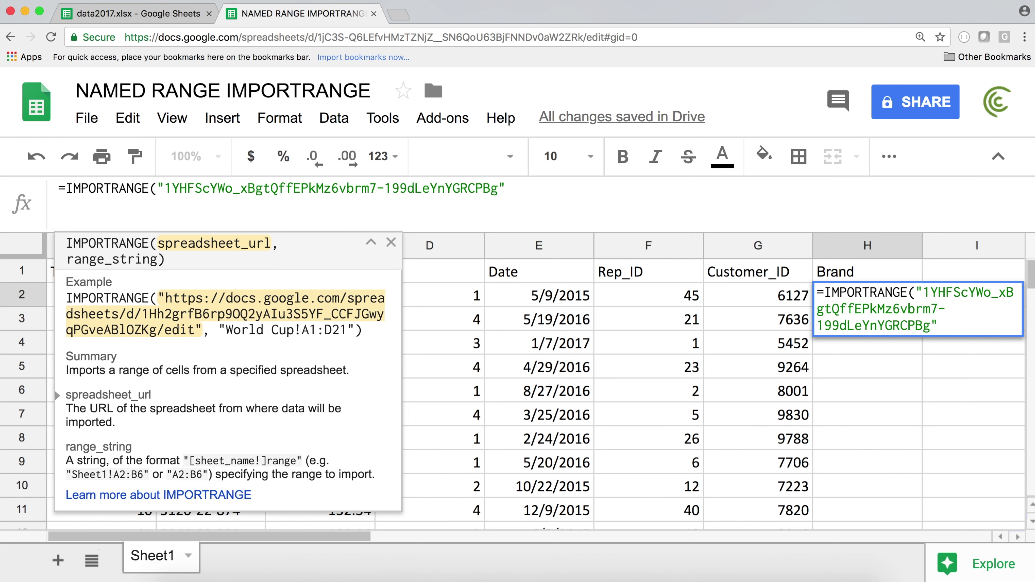
- Complete the IMPORTRANGE formula with "PRODUCTS" as the range string and allow access to the source spreadsheet
text(, )
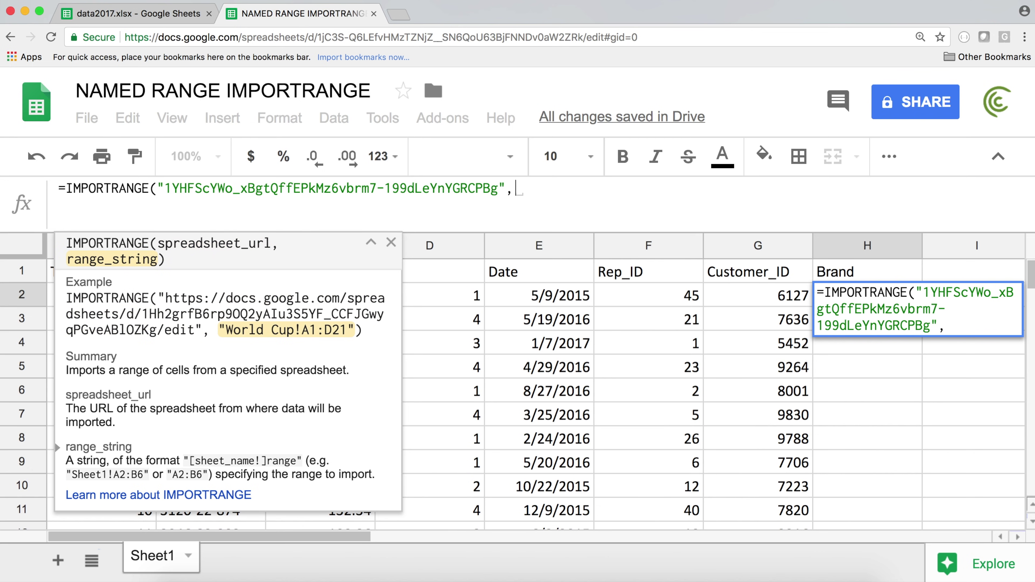
text("")
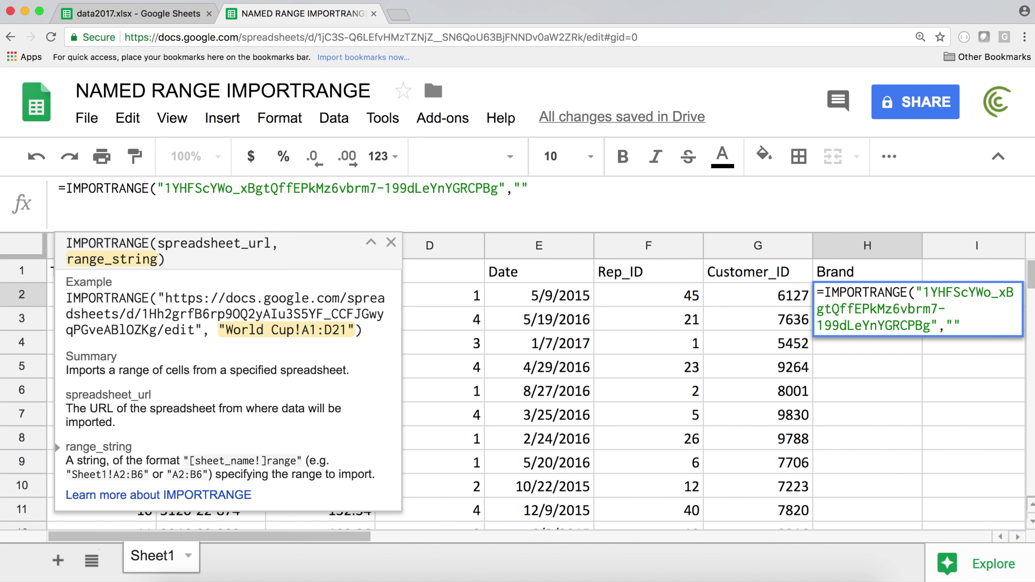
text(PRODUCTS)
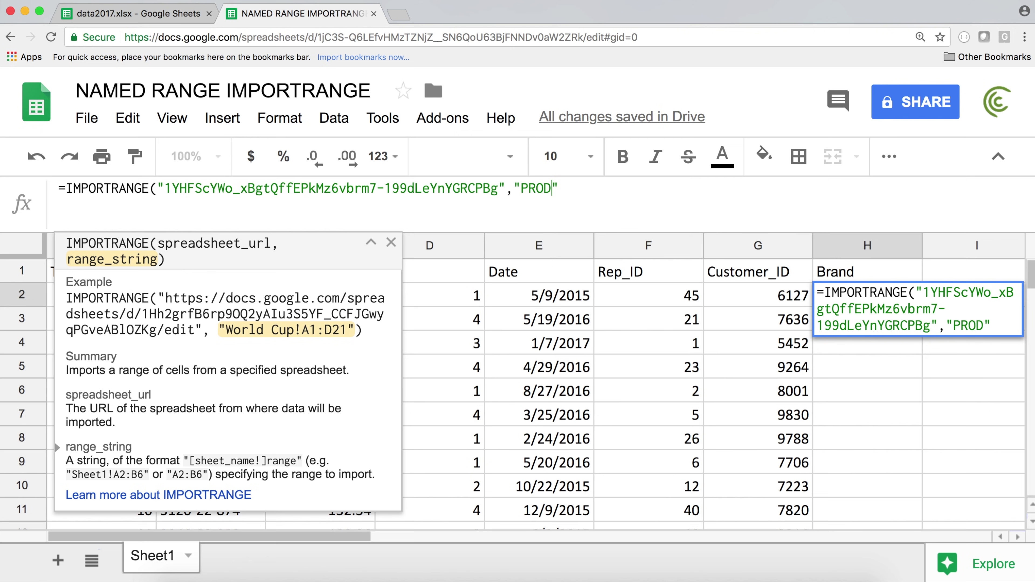
text())
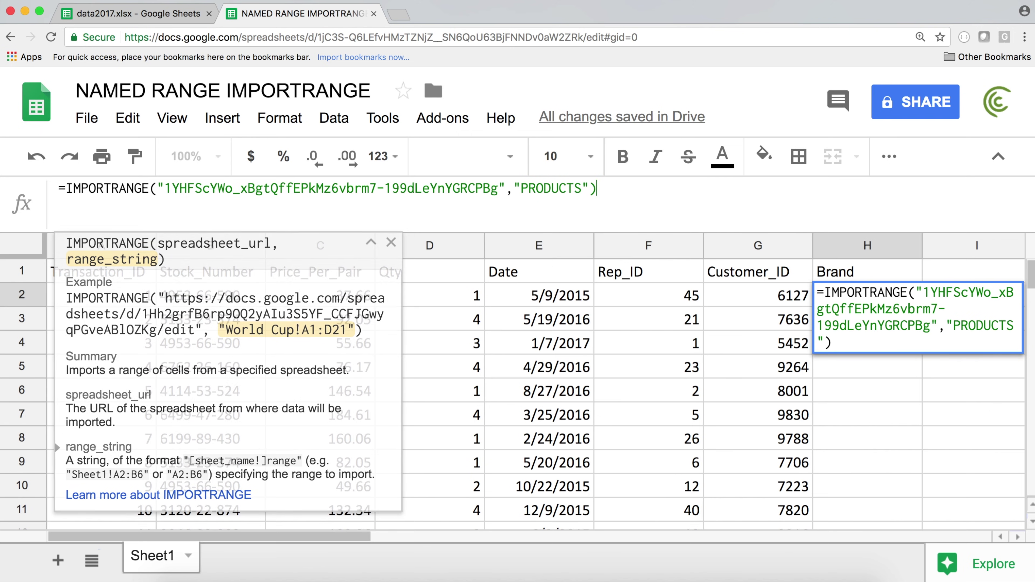
key(Return)
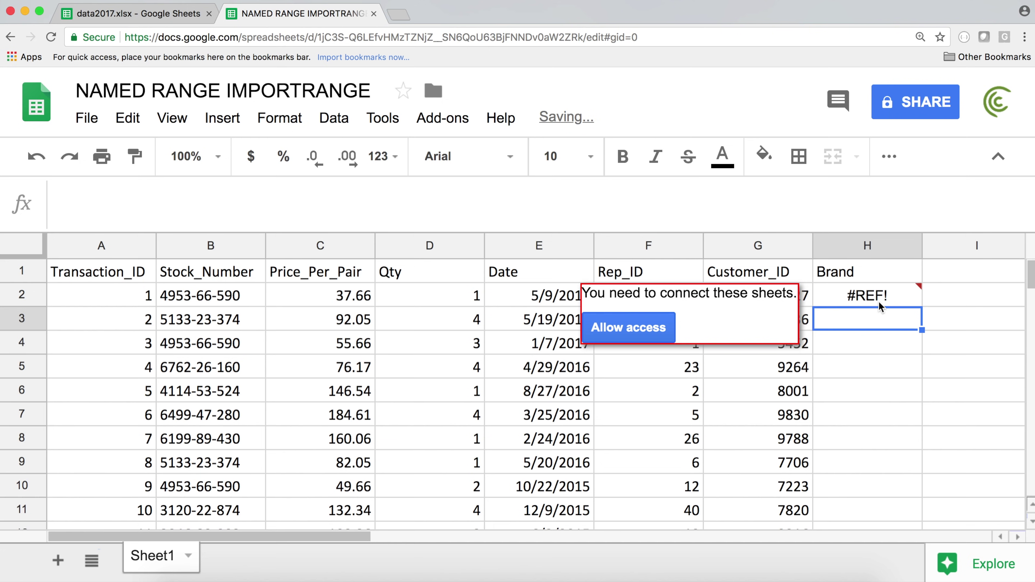
click(861, 296)
click(636, 338)
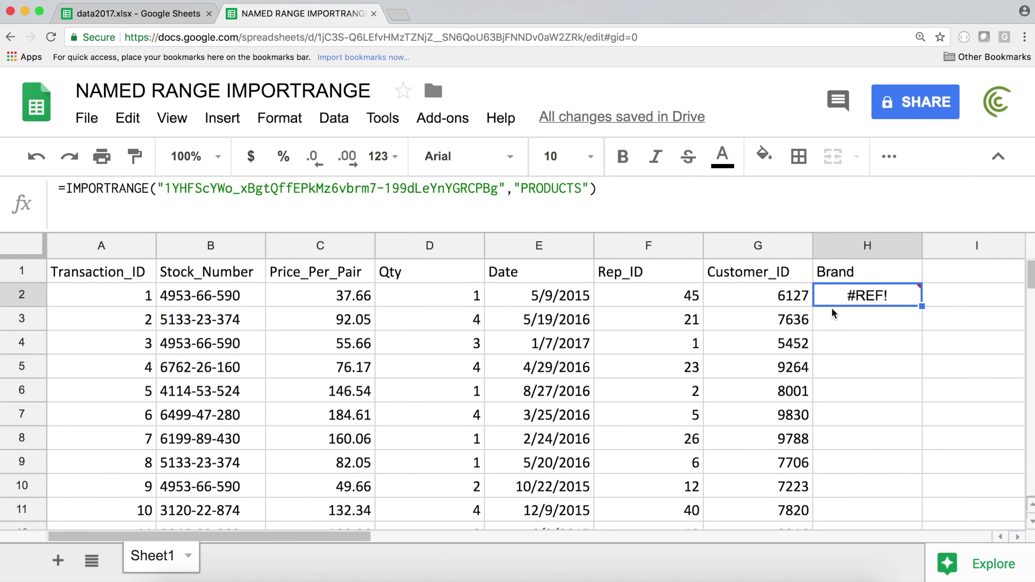
- Replace the range string PRODUCTS with A1 in the H2 IMPORTRANGE formula
double_click(843, 296)
double_click(564, 190)
click(564, 190)
drag(581, 190, 523, 190)
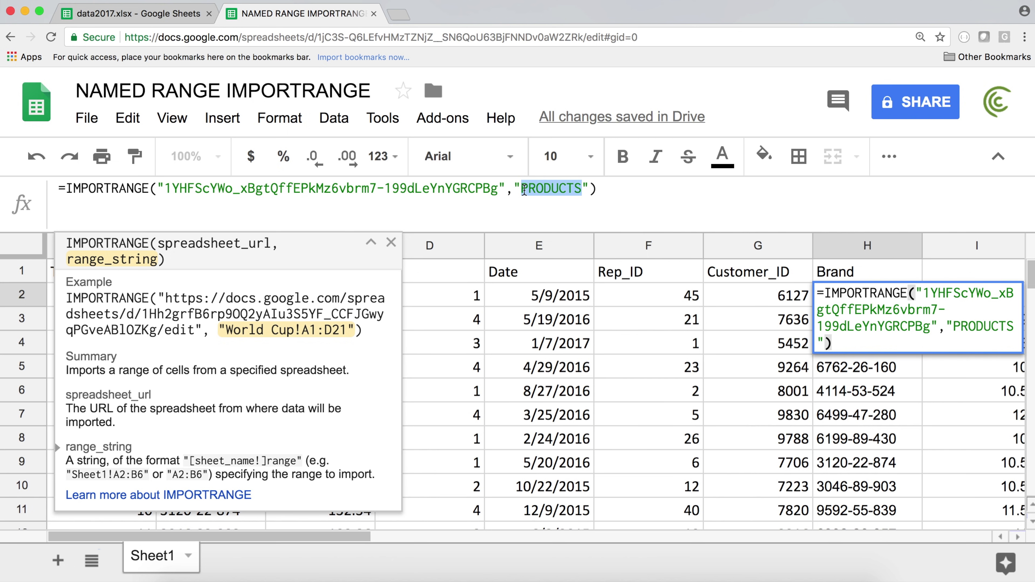
text(A1)
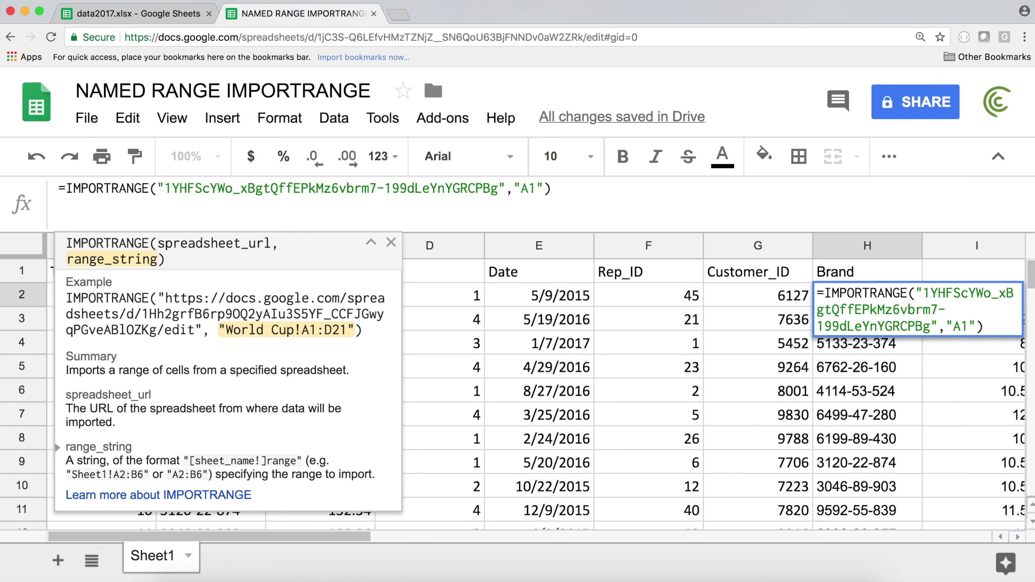
key(Return)
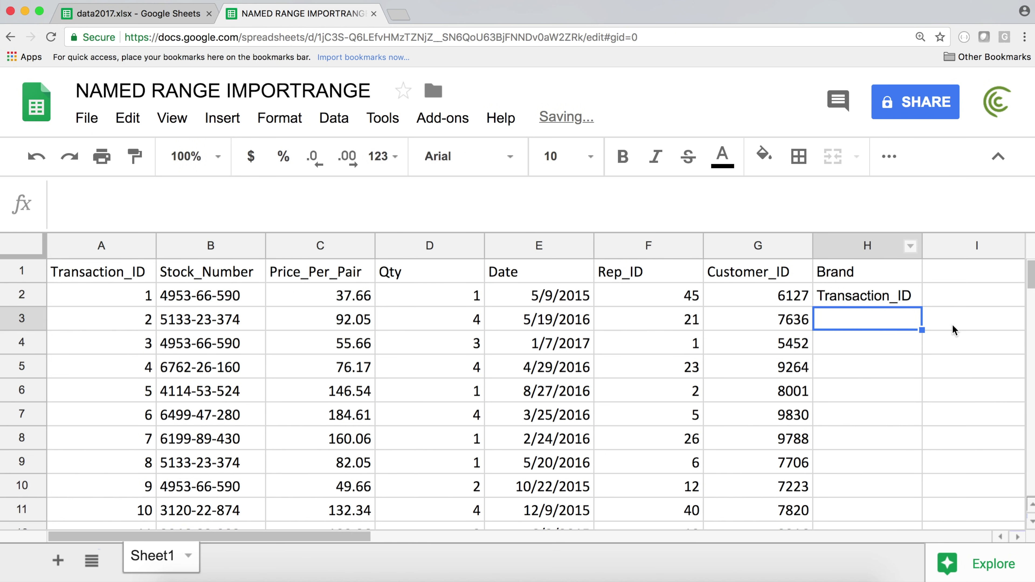
- Replace the range string A1 with PRODUCTS in the H2 IMPORTRANGE formula
click(892, 301)
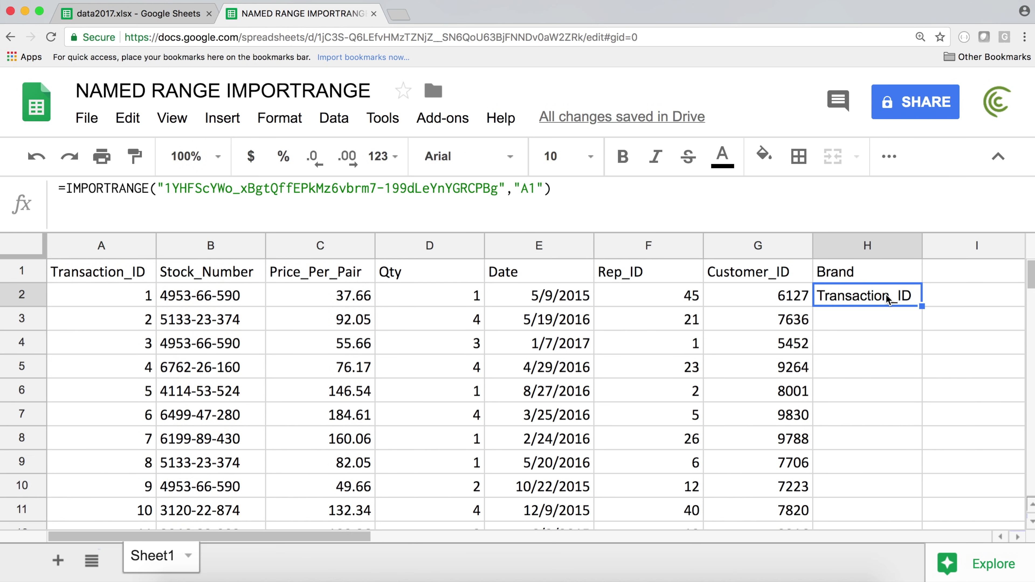
double_click(888, 299)
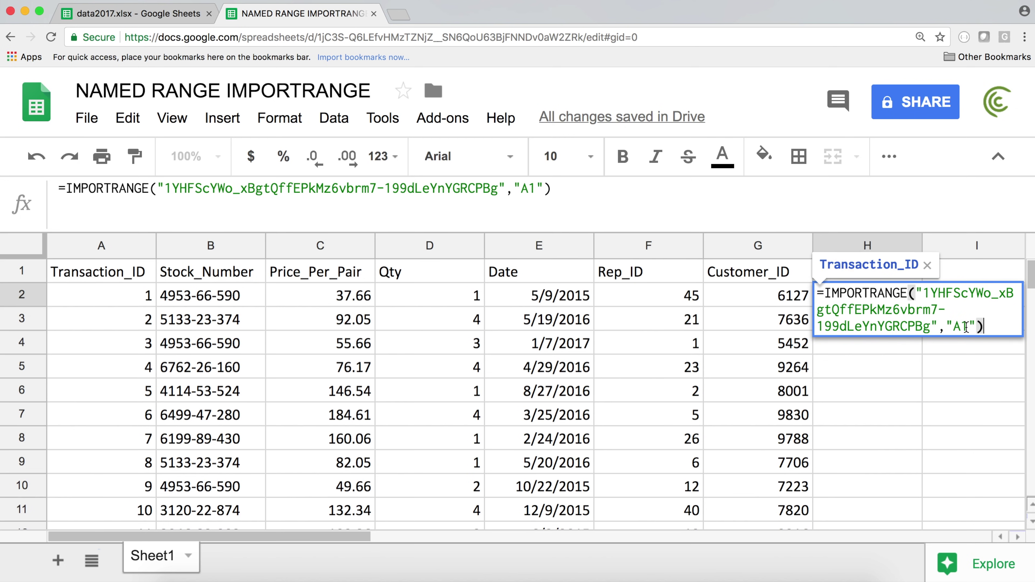
click(525, 189)
double_click(525, 189)
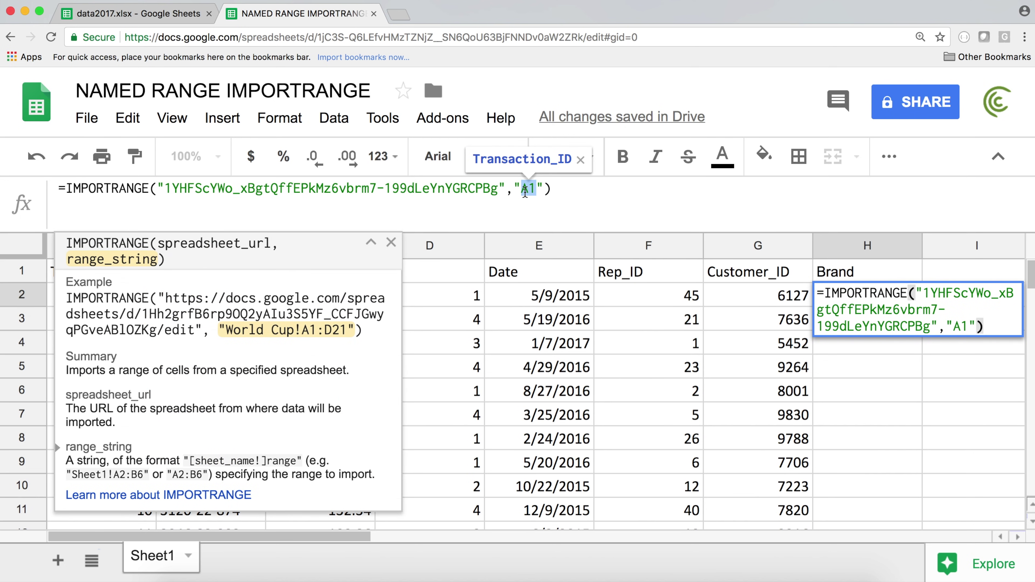
text(PRODUCTS)
- Cut the IMPORTRANGE expression out of the H2 formula and start a VLOOKUP with B2 as the search key
drag(595, 188, 66, 184)
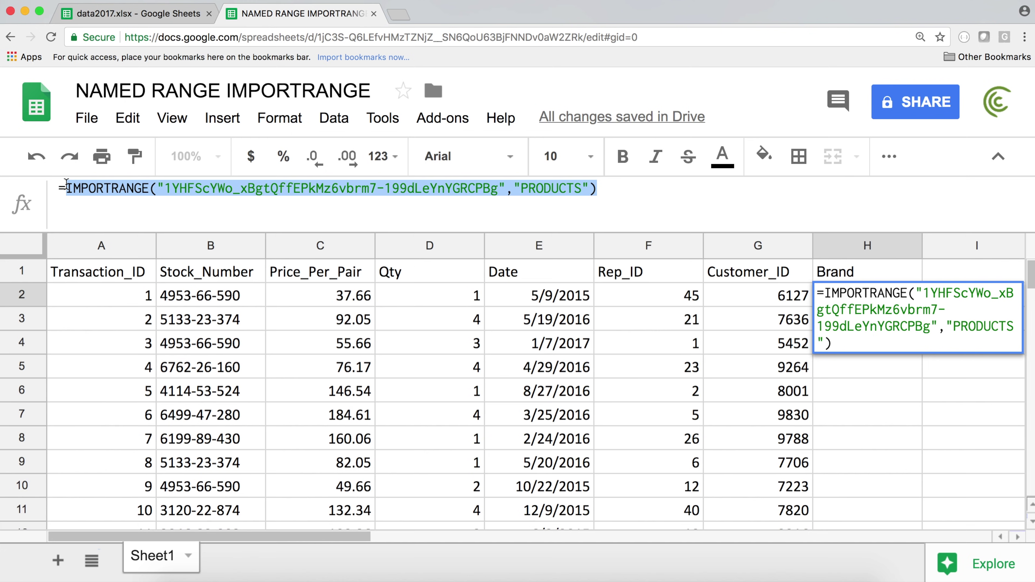
key(super+x)
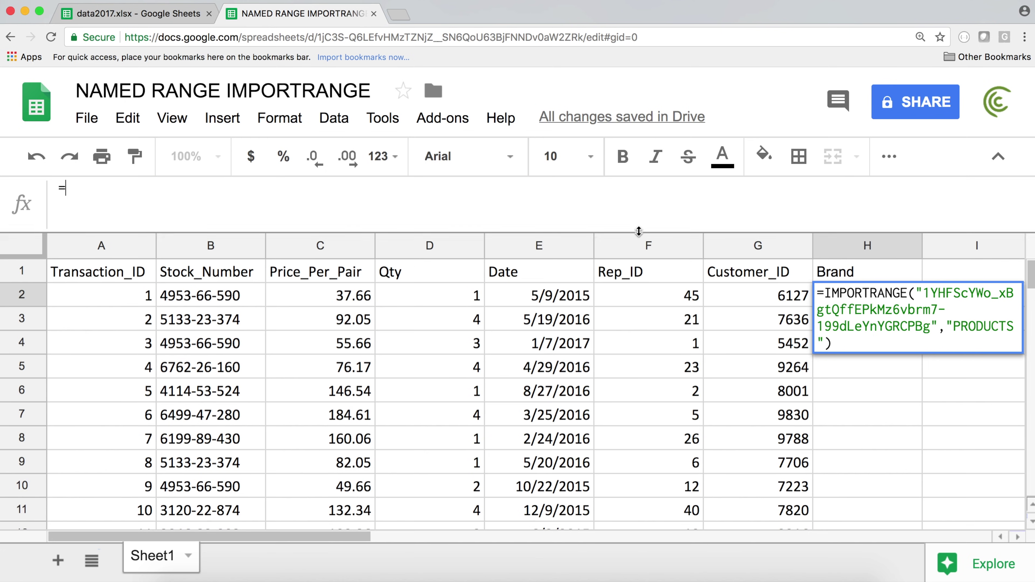
text(V)
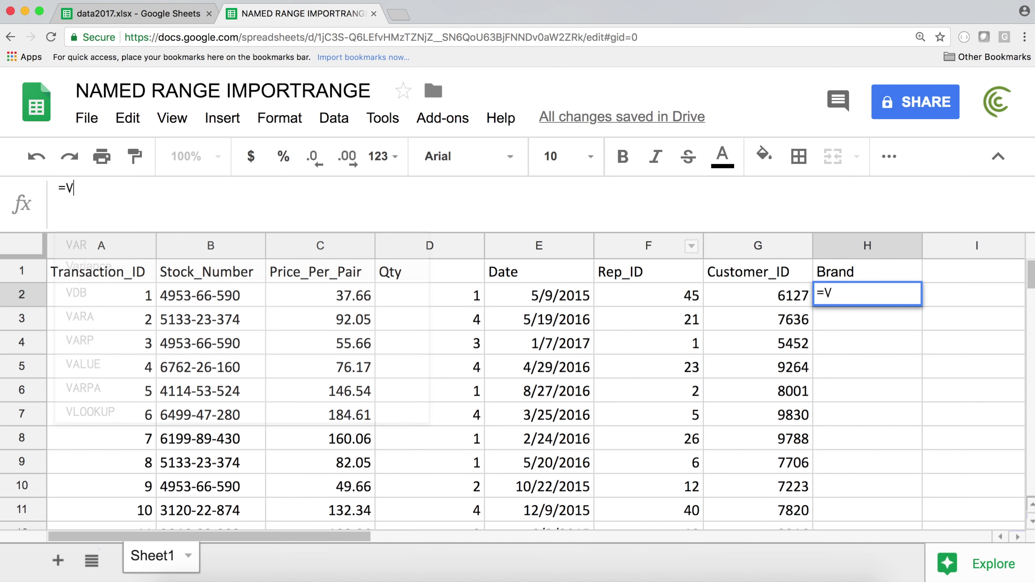
text(LOOKUP()
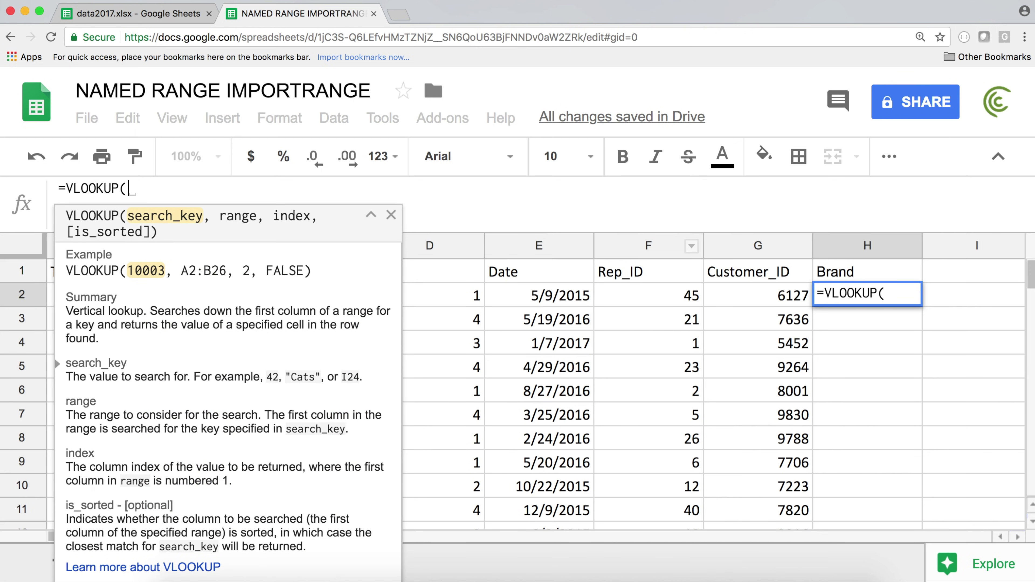
click(391, 216)
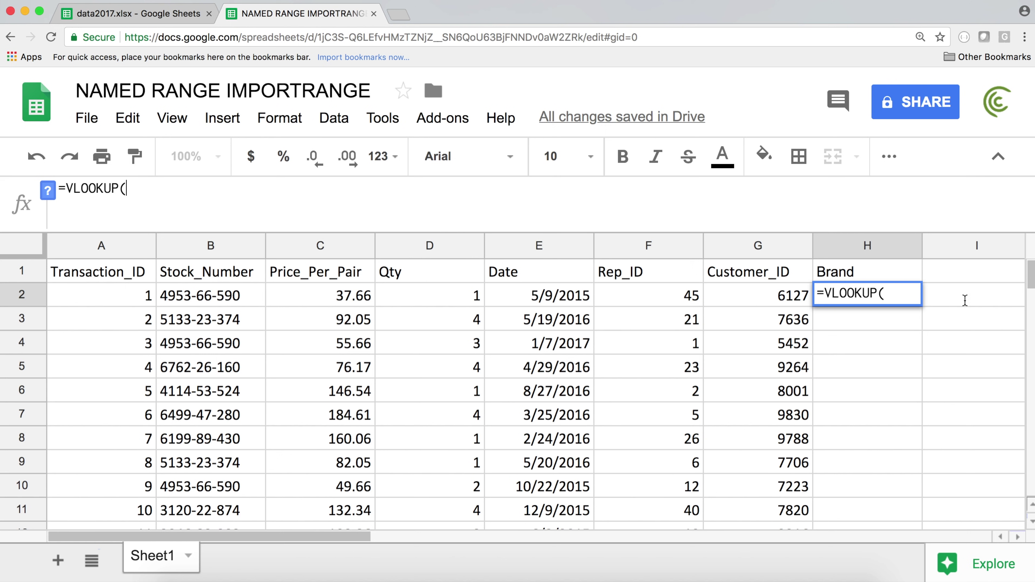
click(234, 304)
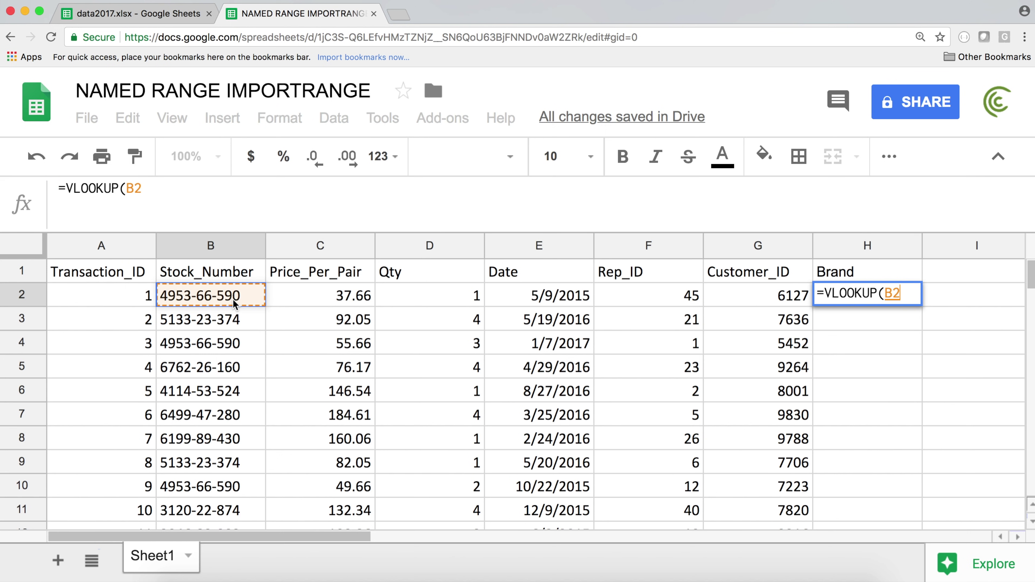
text(,)
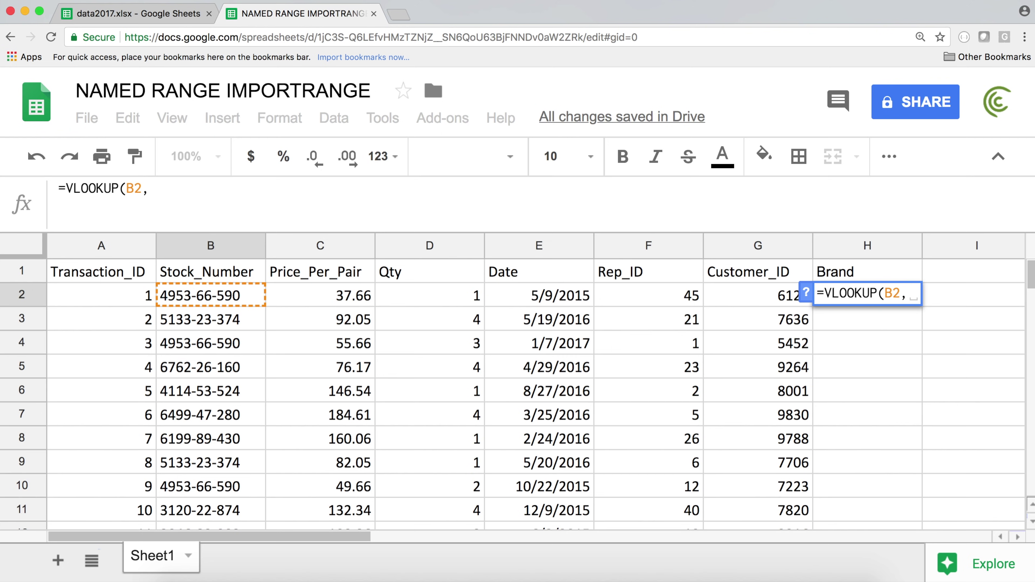
- Paste the IMPORTRANGE expression as the VLOOKUP range and complete the H2 formula with index 3 and is_sorted 0
click(155, 189)
key(super+v)
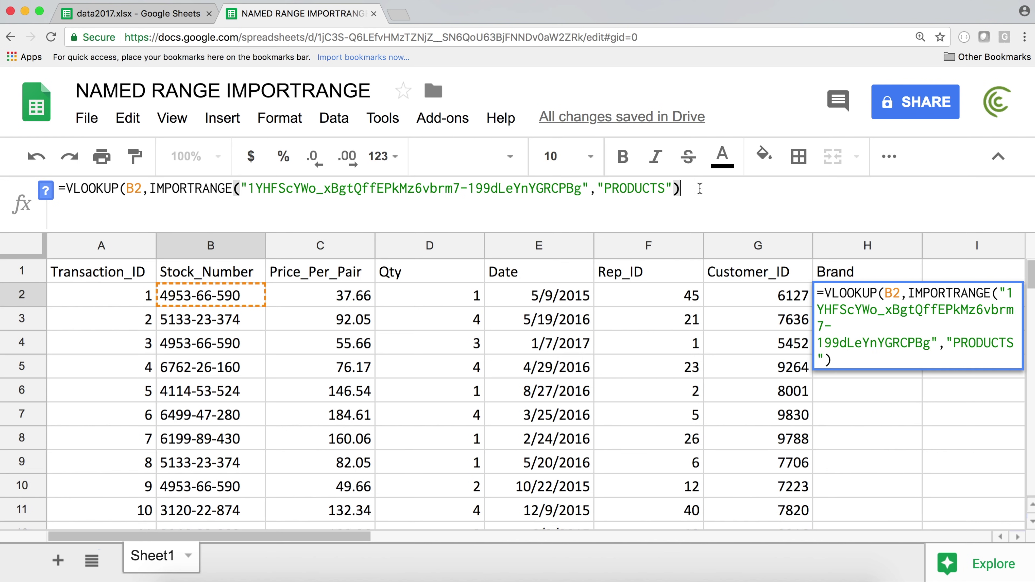
text(,)
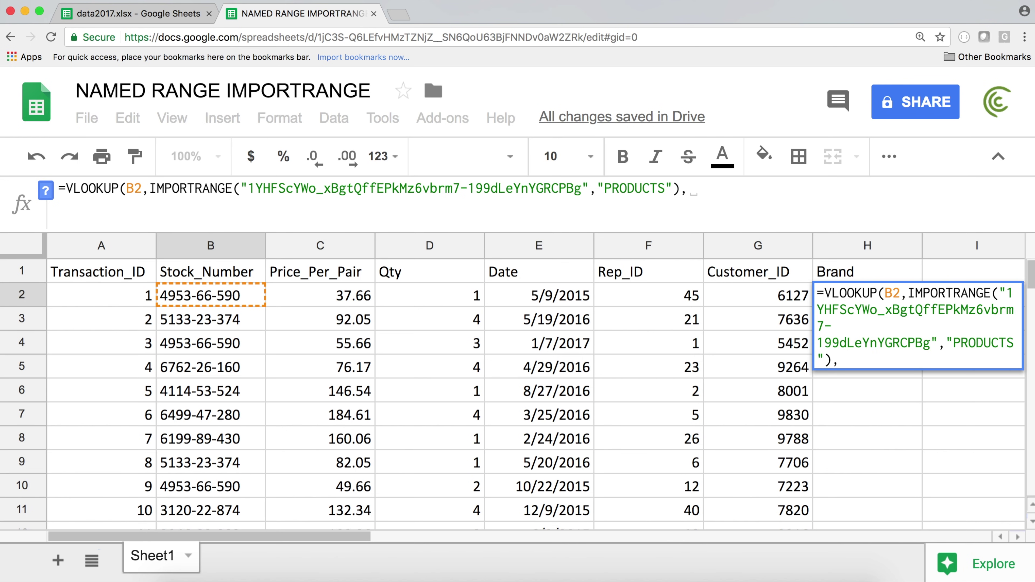
text(3,0))
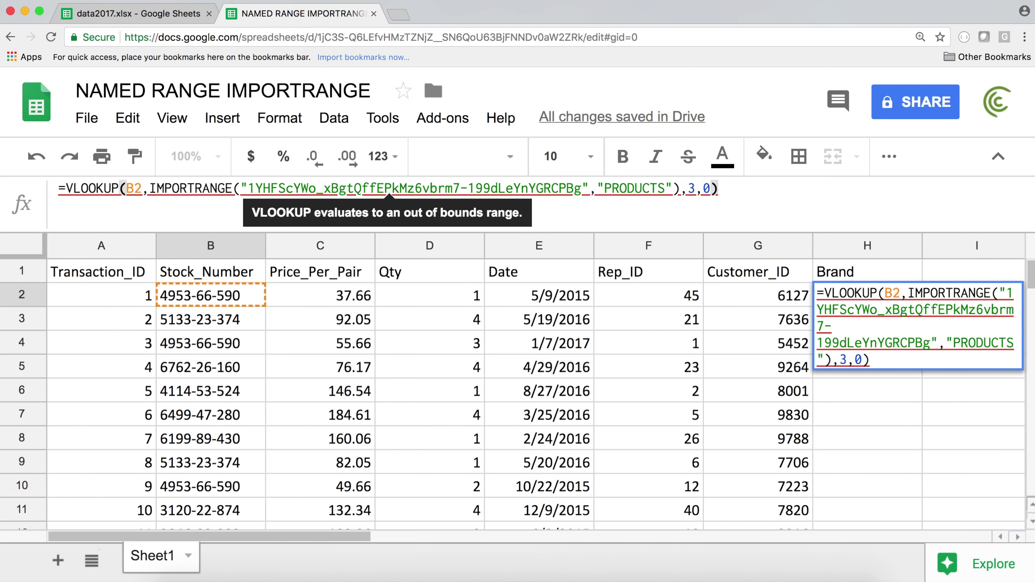
key(Return)
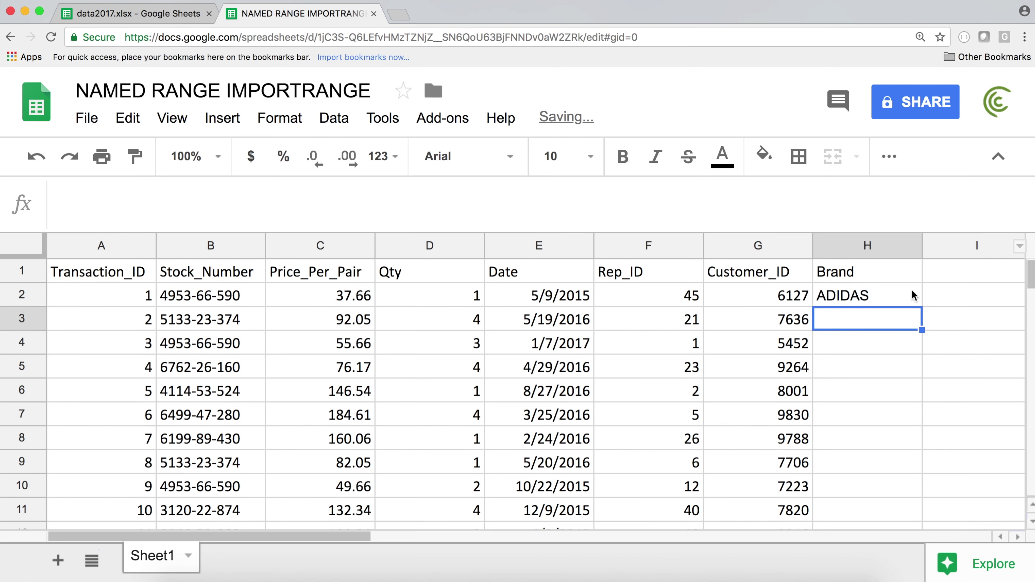
- Fill the H2 VLOOKUP formula down the Brand column for all transactions
click(863, 300)
double_click(920, 304)
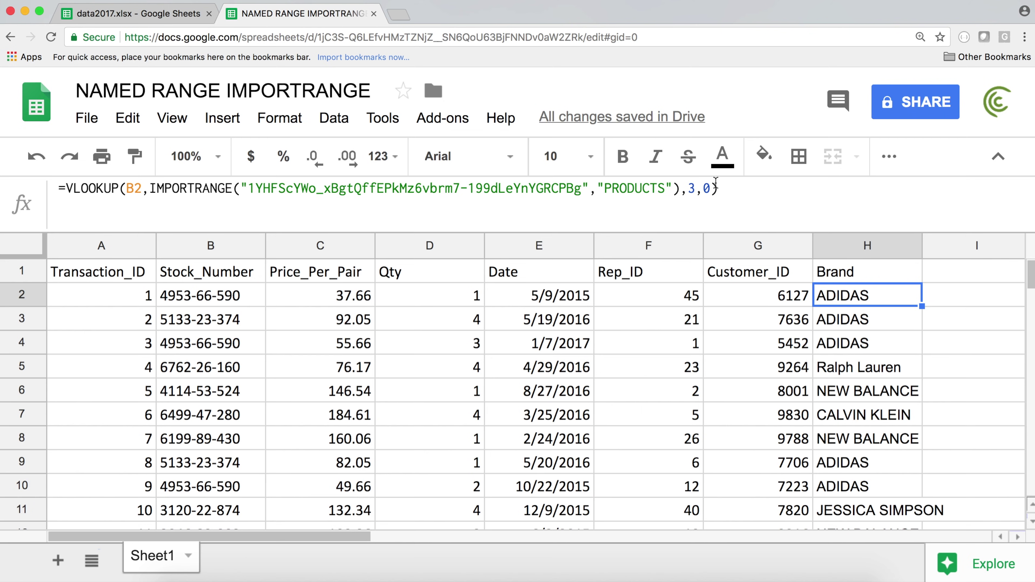
click(588, 192)
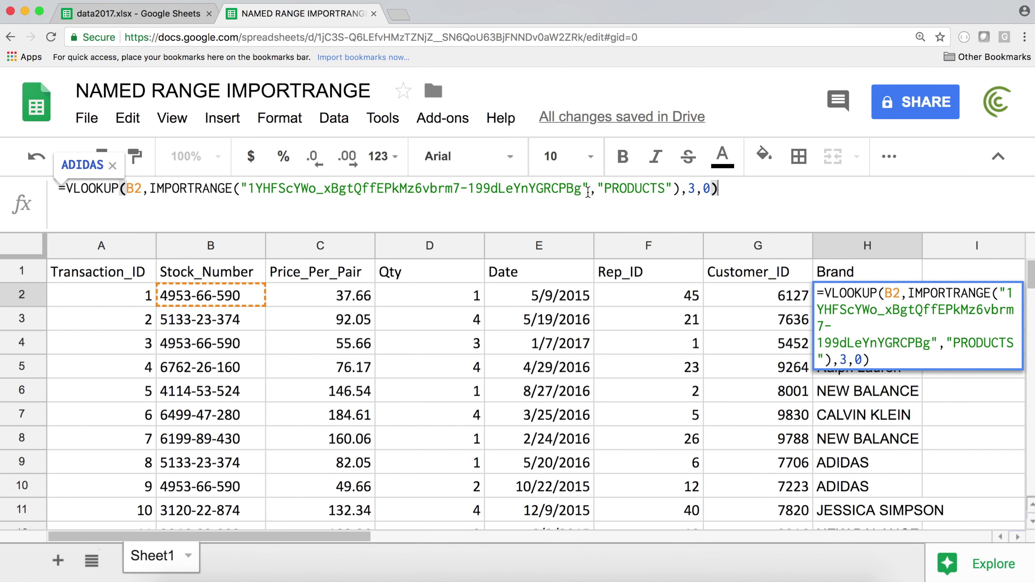
key(Return)
click(433, 307)
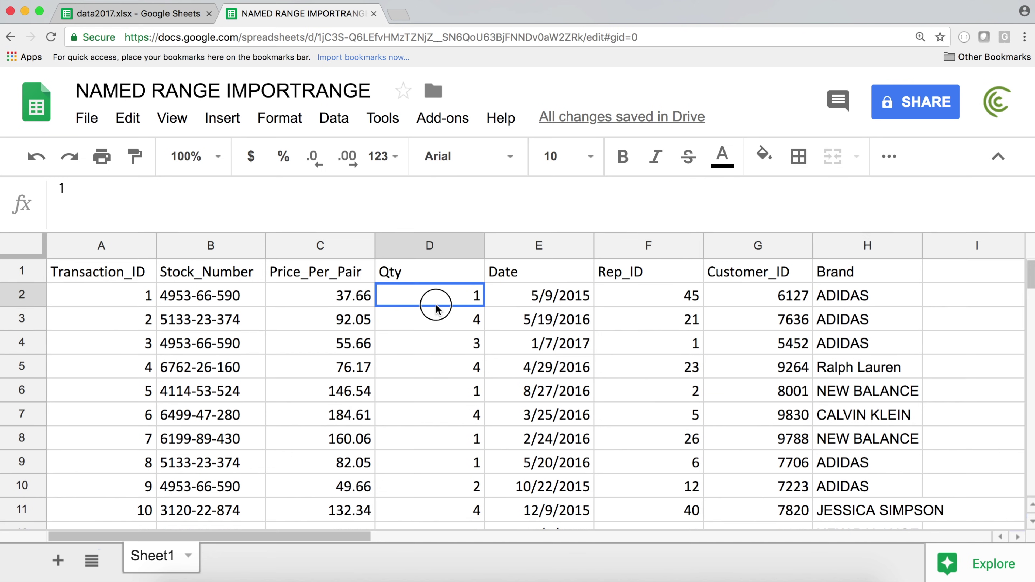
click(79, 280)
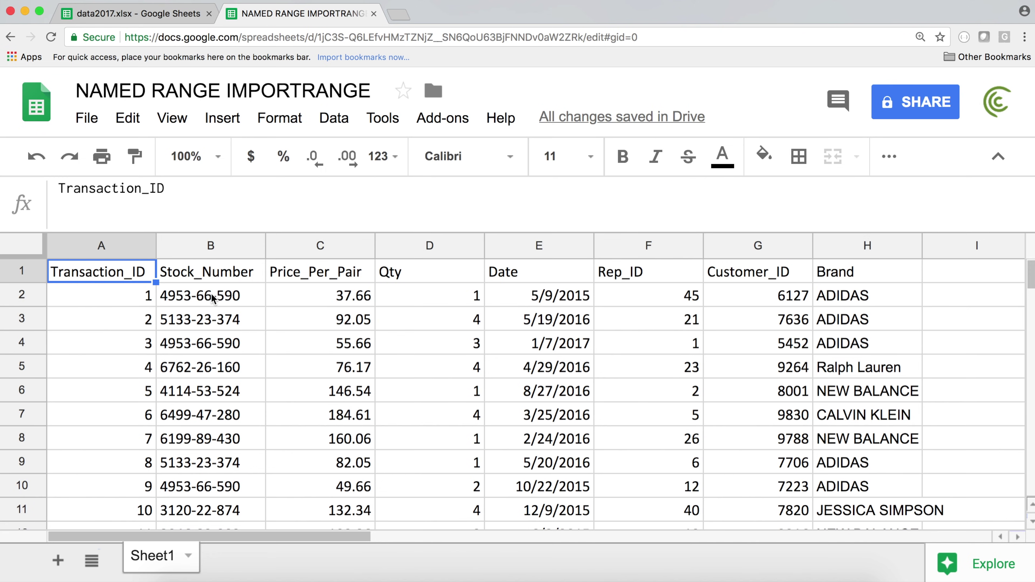
- Switch to the data2017.xlsx spreadsheet and examine the definition of the PRODUCTS named range without changing it
click(102, 14)
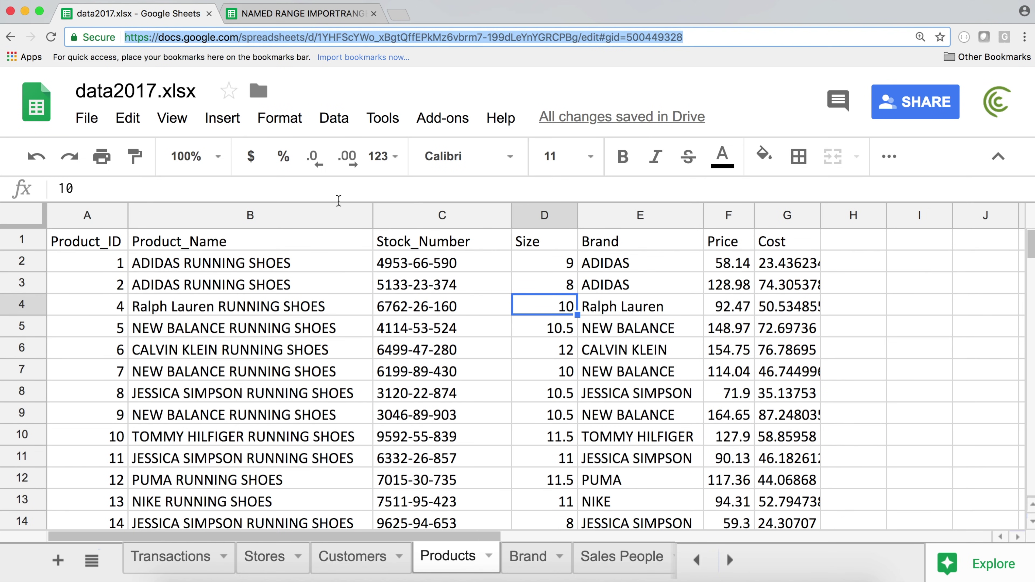
click(334, 122)
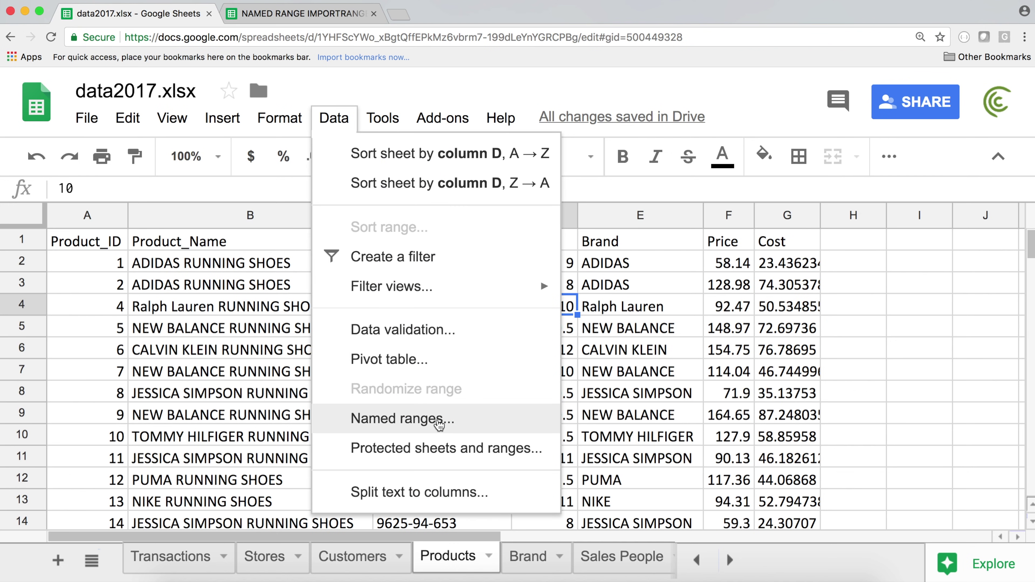
click(439, 424)
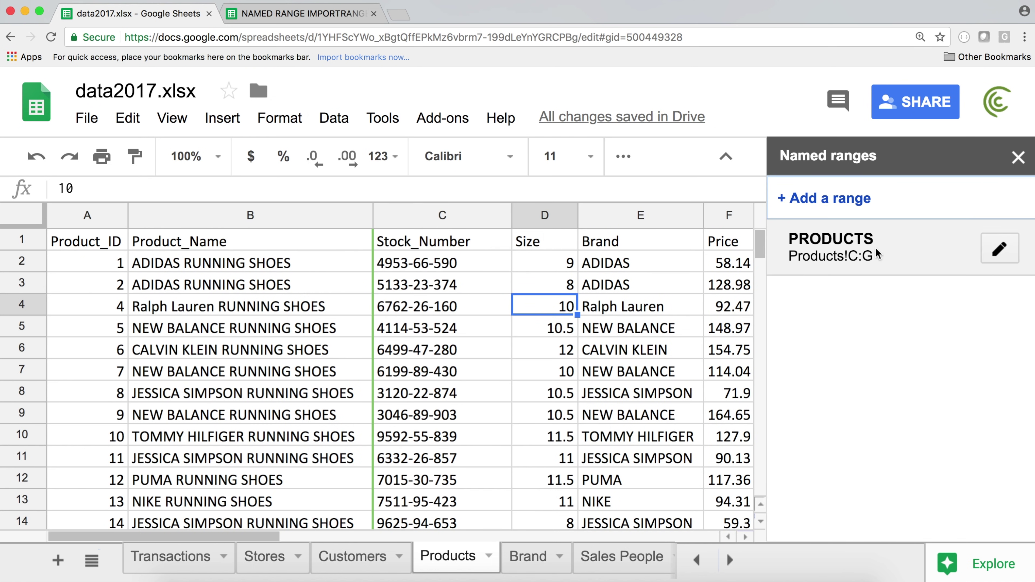
click(995, 256)
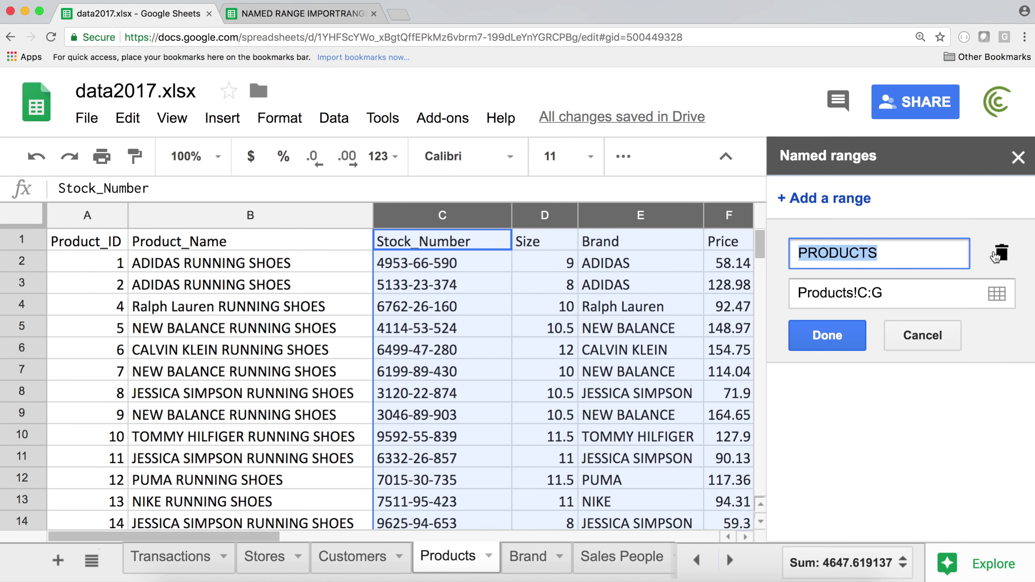
click(933, 342)
click(1018, 157)
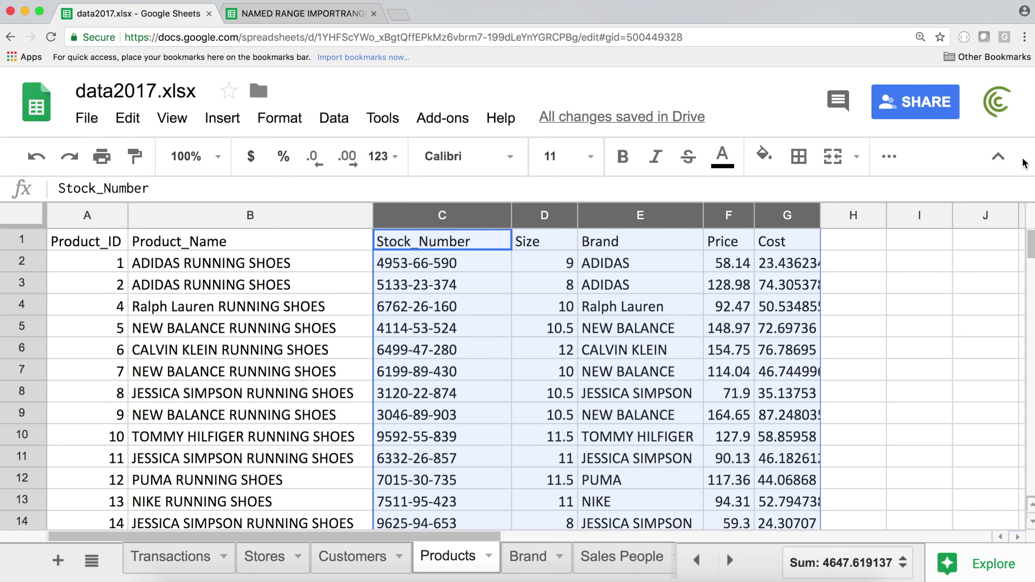